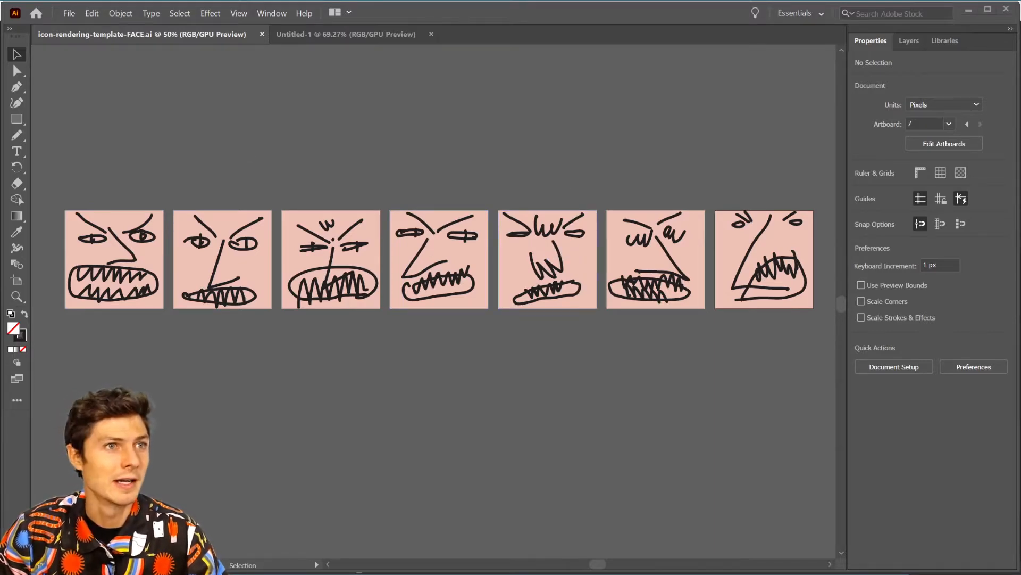
Step: Export icon-rendering-template-FACE as JPEG (*.JPG) using artboards, limited to artboard range 5
click(69, 13)
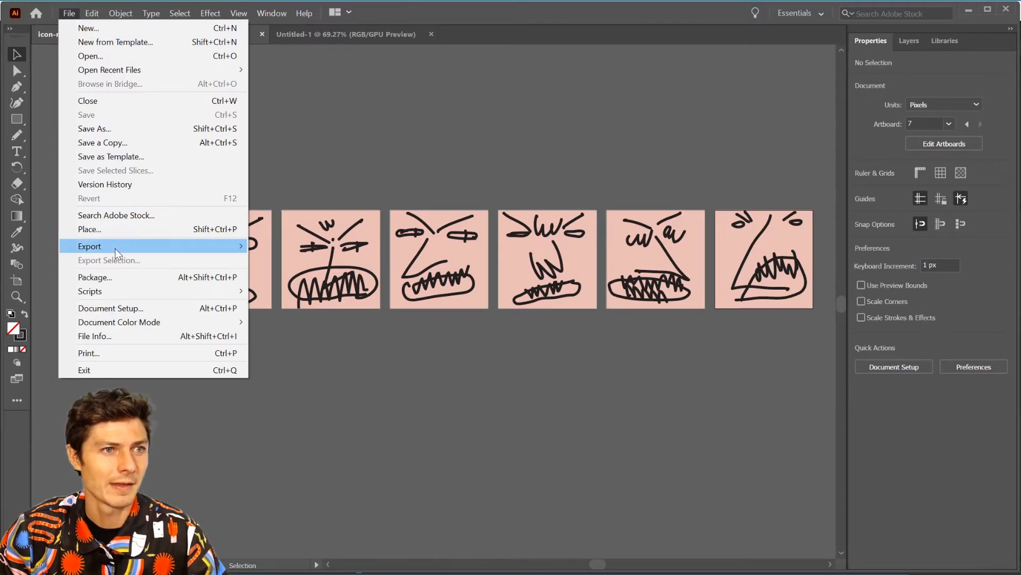
mouse_move(115, 248)
click(276, 260)
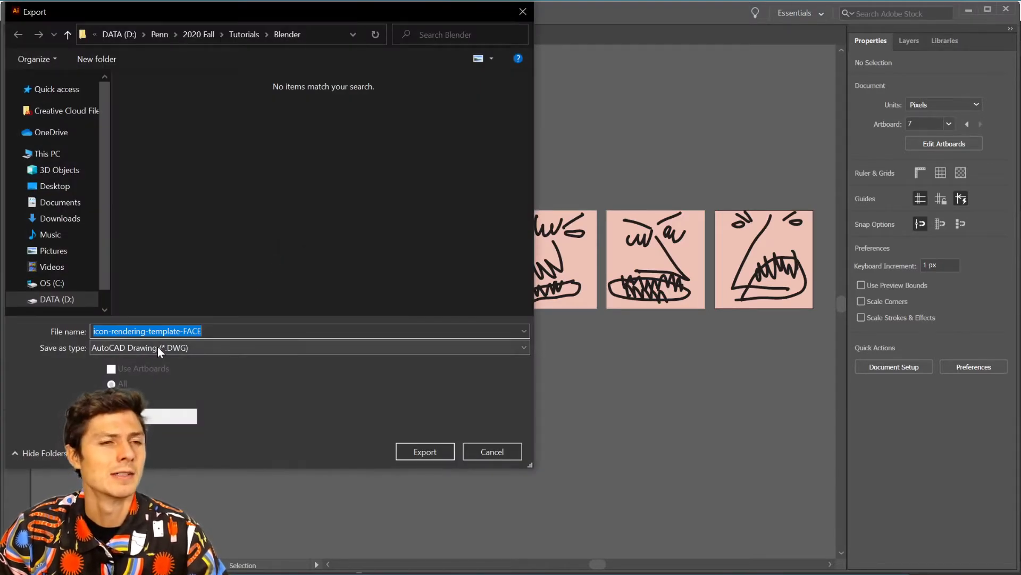
click(200, 350)
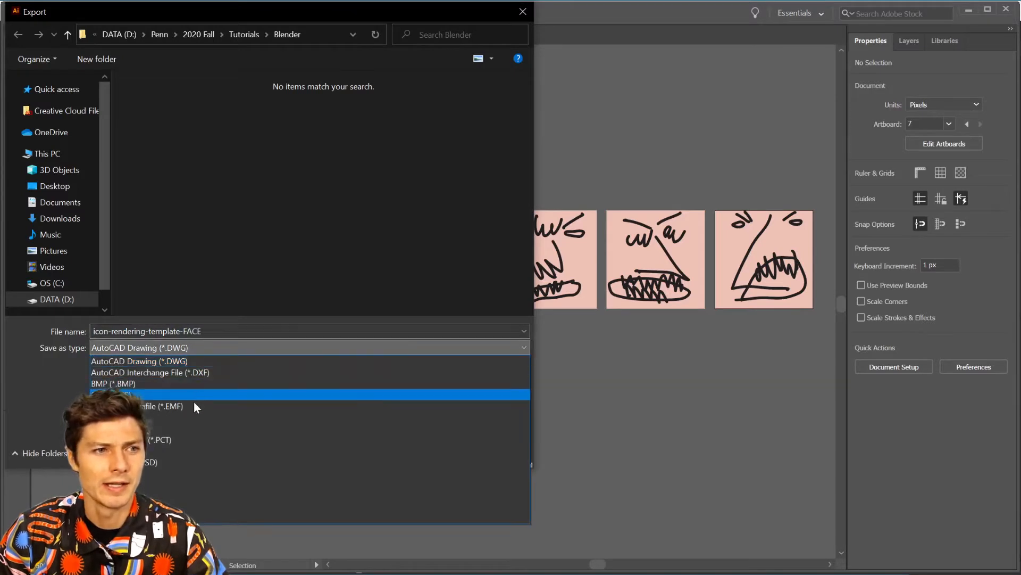
click(190, 425)
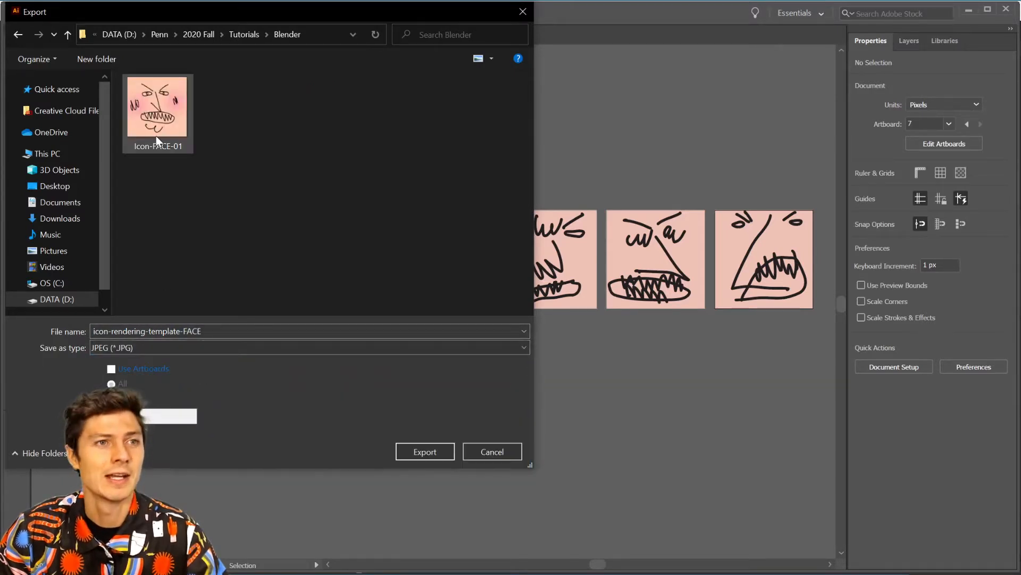
click(111, 369)
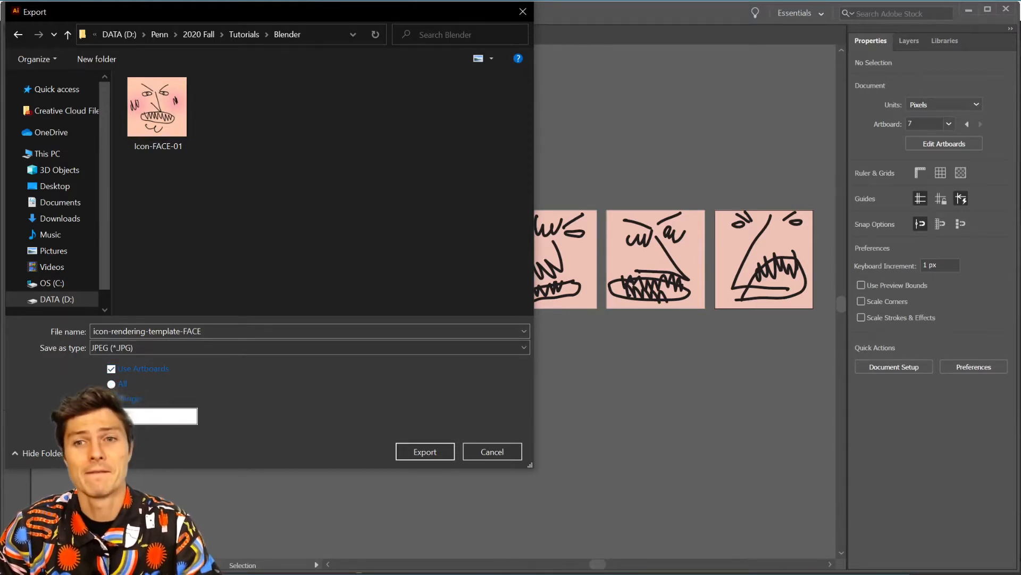
text(5)
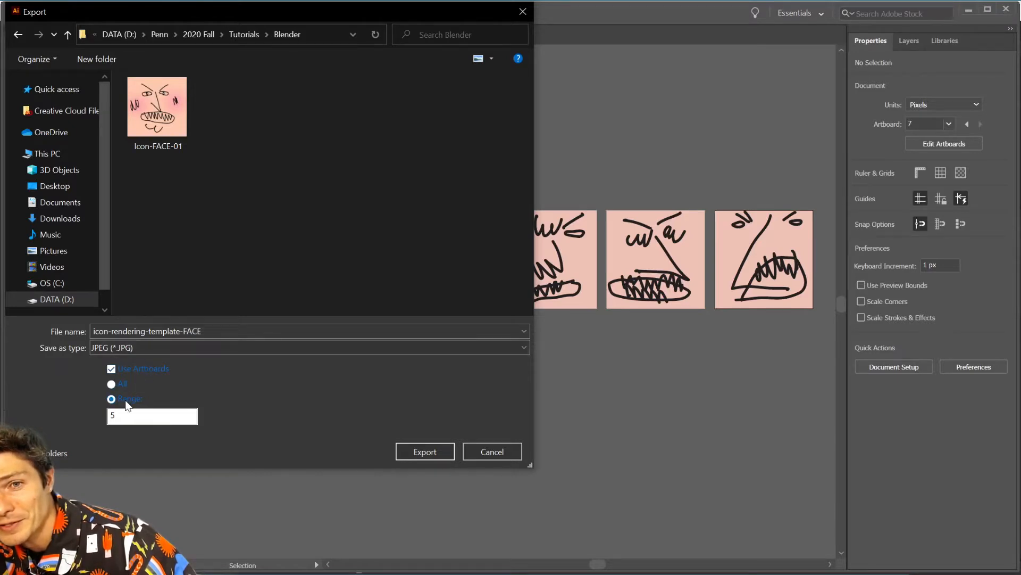
click(434, 452)
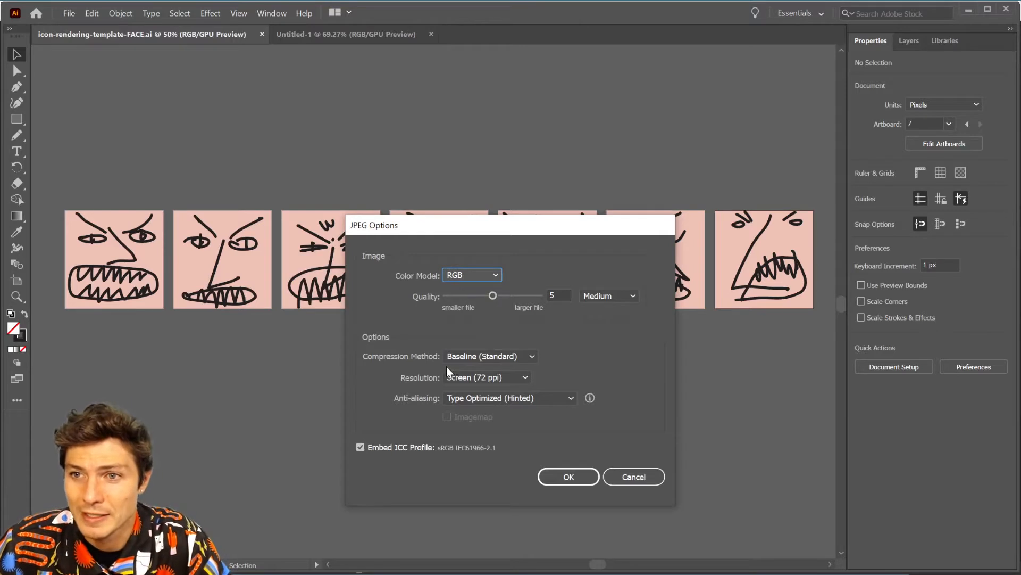
Step: Set the JPEG resolution to High (300 ppi) and finish the export
click(480, 380)
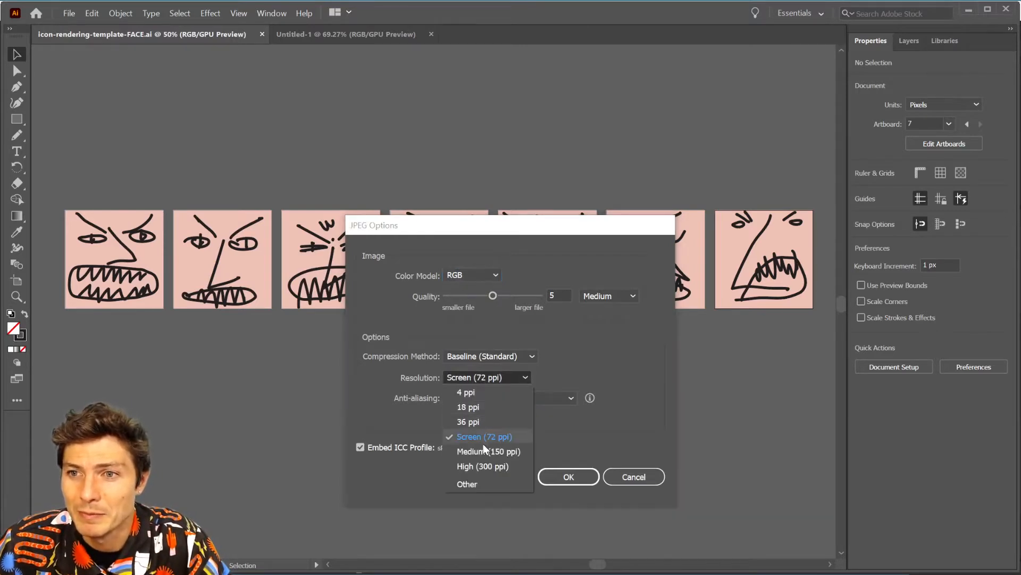
click(498, 466)
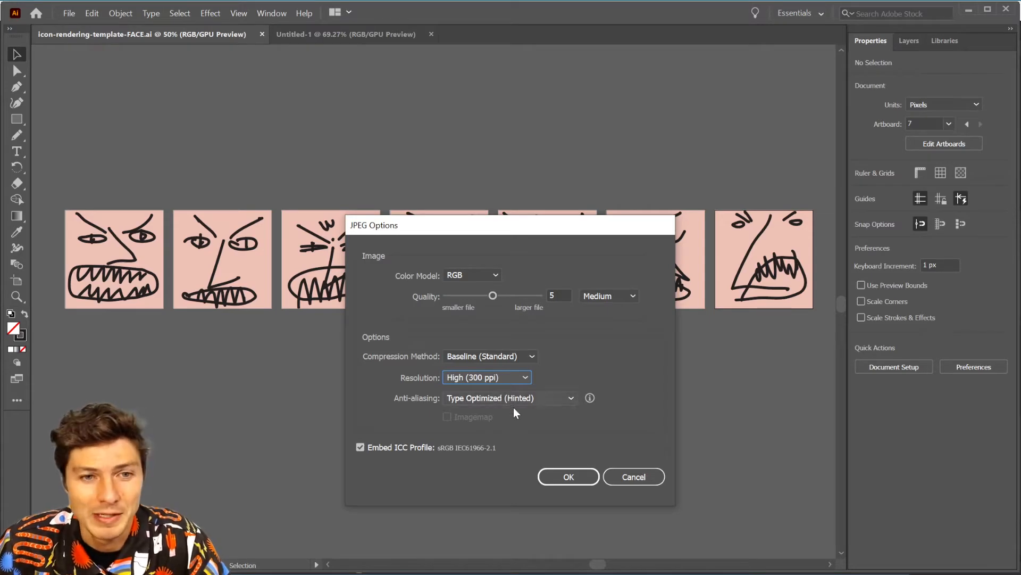
click(567, 476)
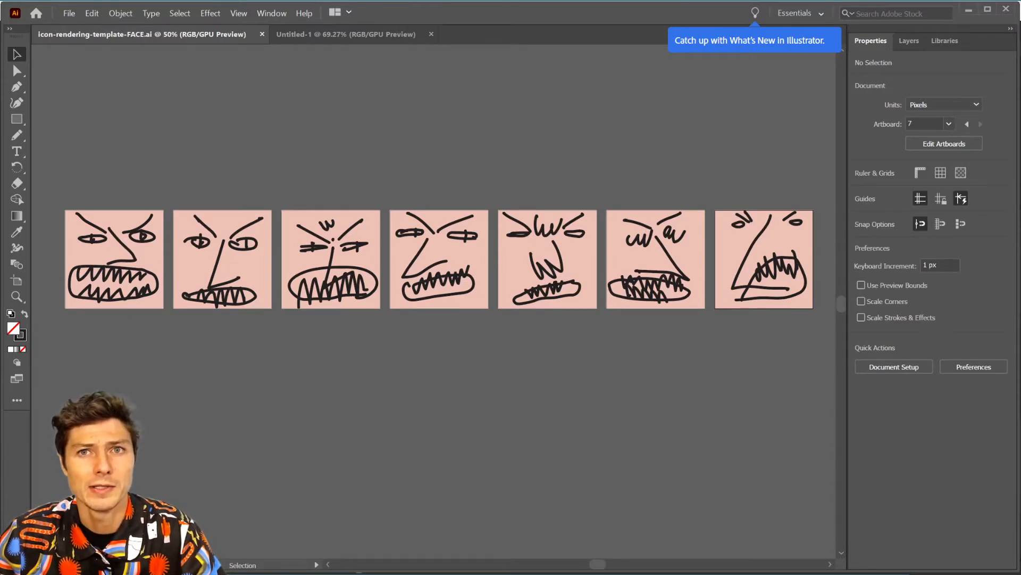
Step: Switch to the icon-rendering template in Blender and show the 3D view in Rendered shading
click(969, 9)
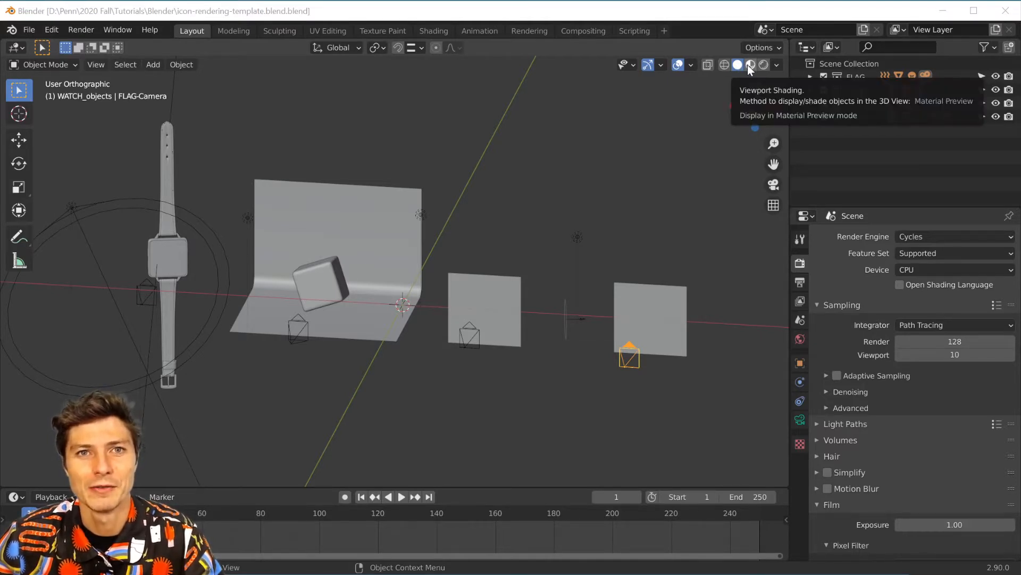
click(750, 65)
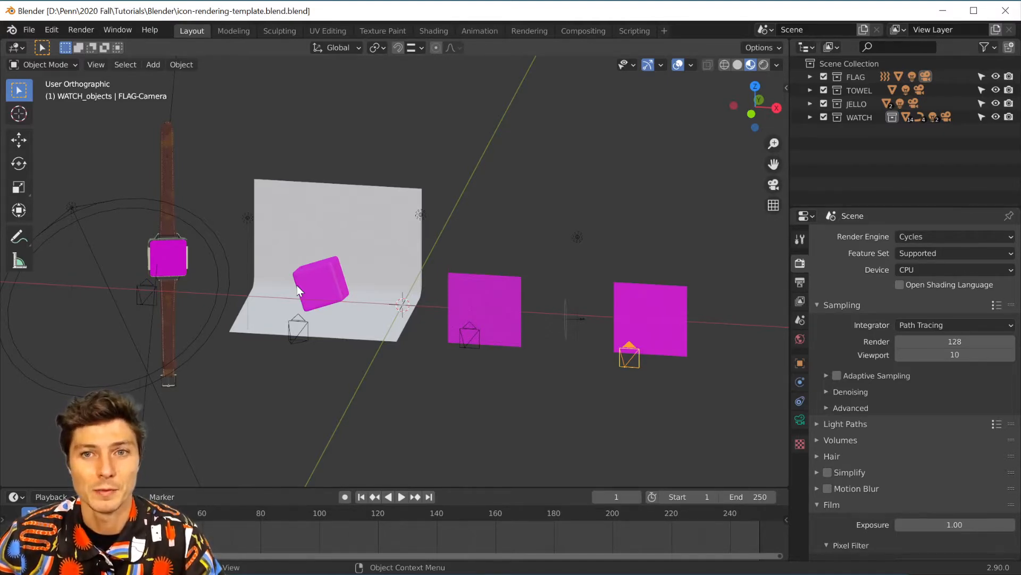
click(764, 64)
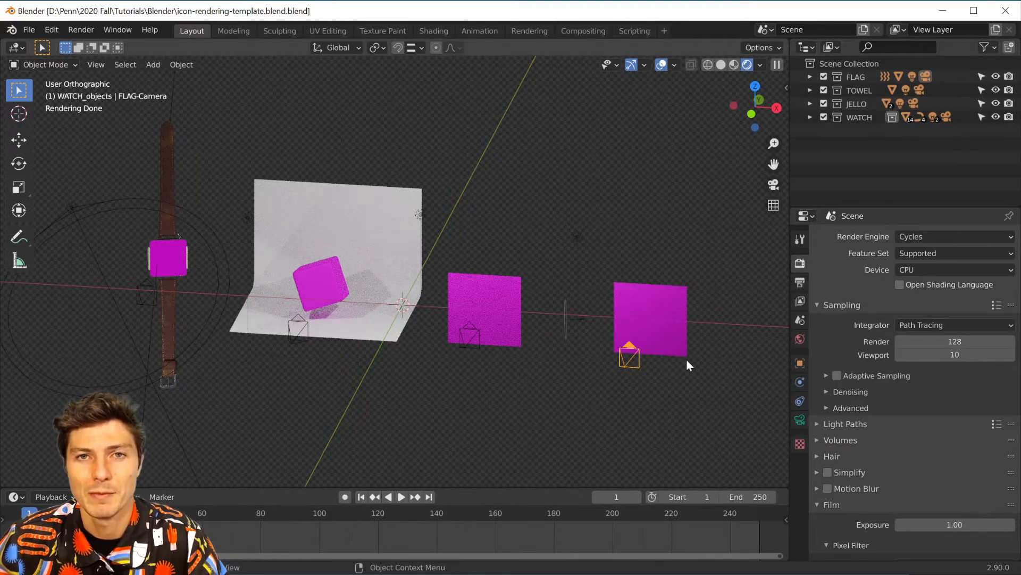
Step: Expand the FLAG and TOWEL collections and make TOWEL-Camera the active scene camera
click(809, 76)
click(867, 118)
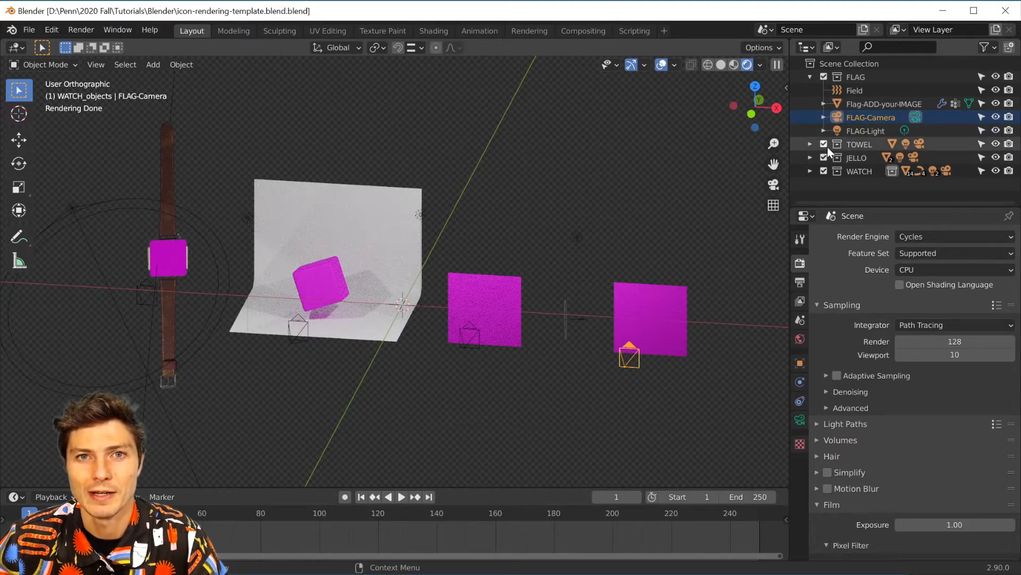
click(810, 144)
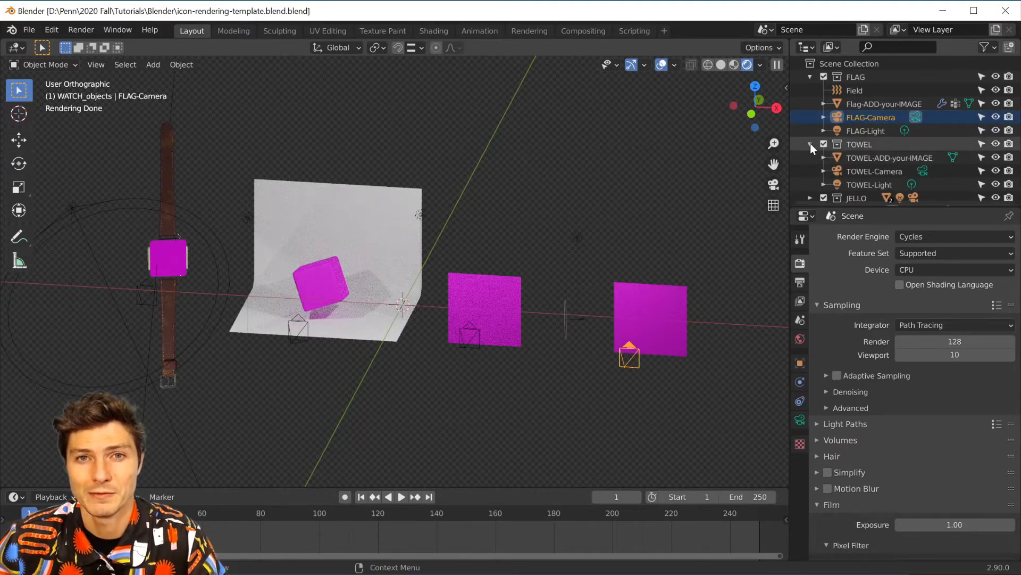
scroll(866, 142, down, 1)
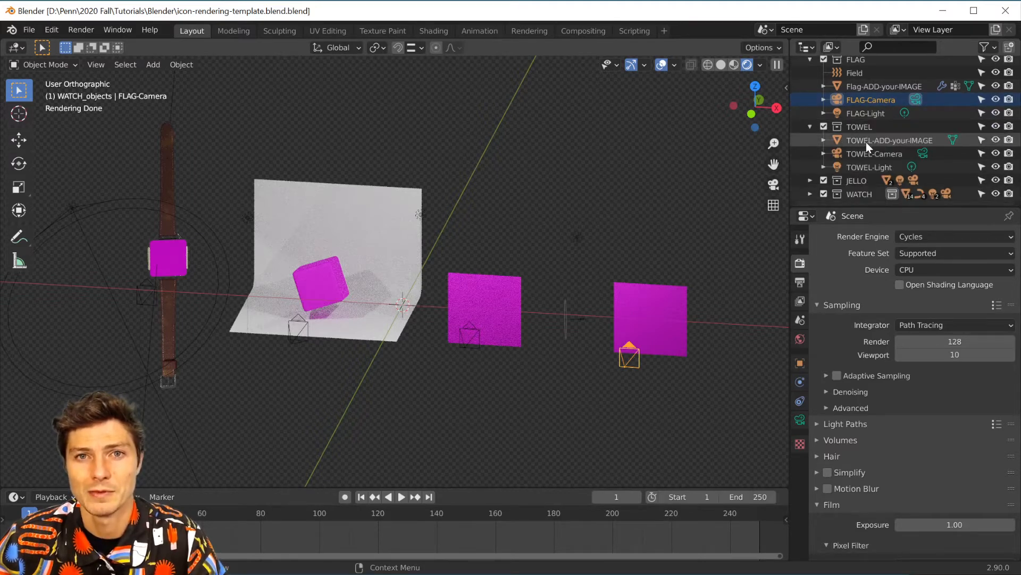
click(927, 151)
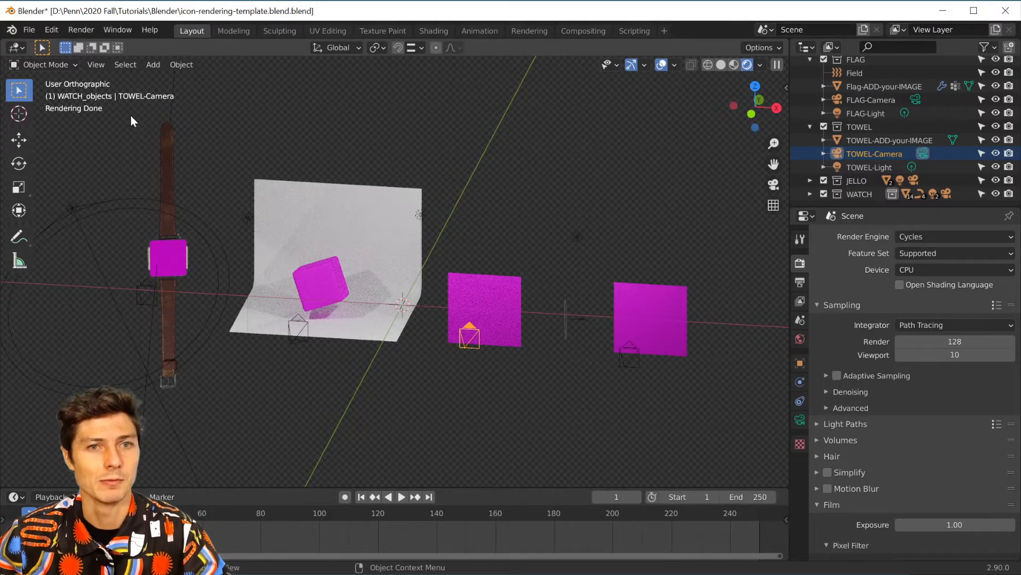
Step: Change the 3D viewpoint to look through the active scene camera
click(100, 63)
mouse_move(102, 219)
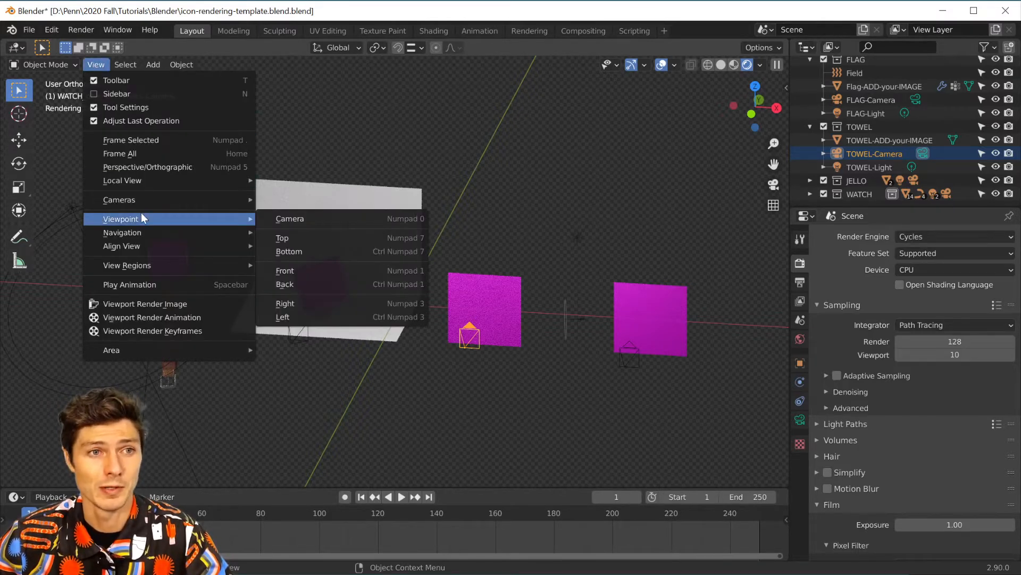
click(297, 219)
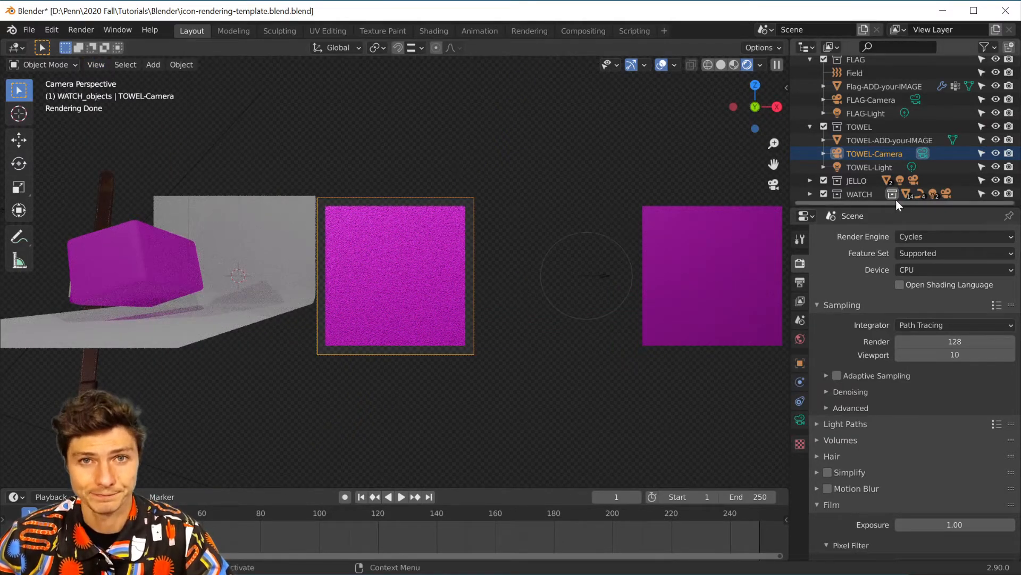
scroll(852, 171, up, 1)
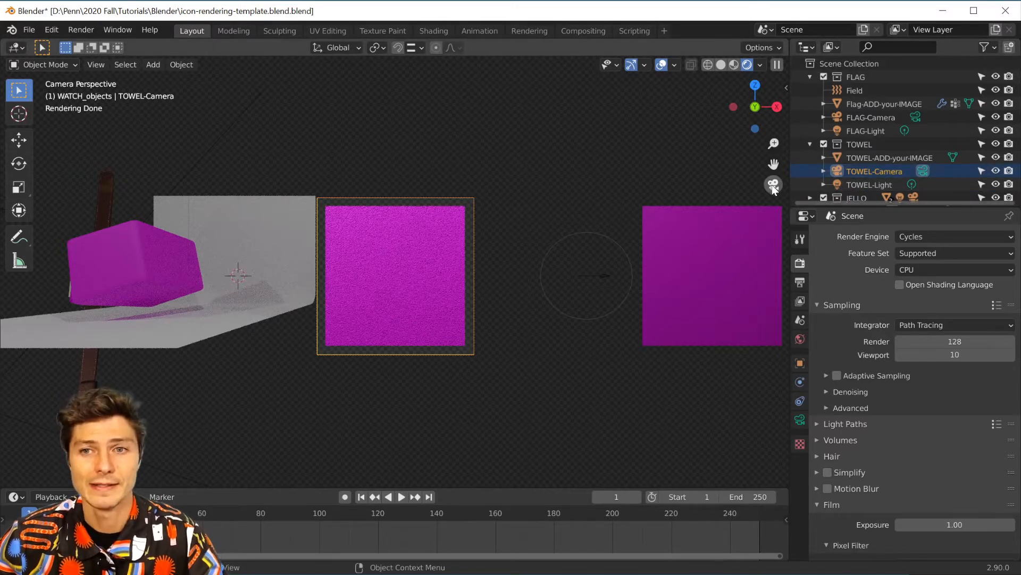
click(101, 65)
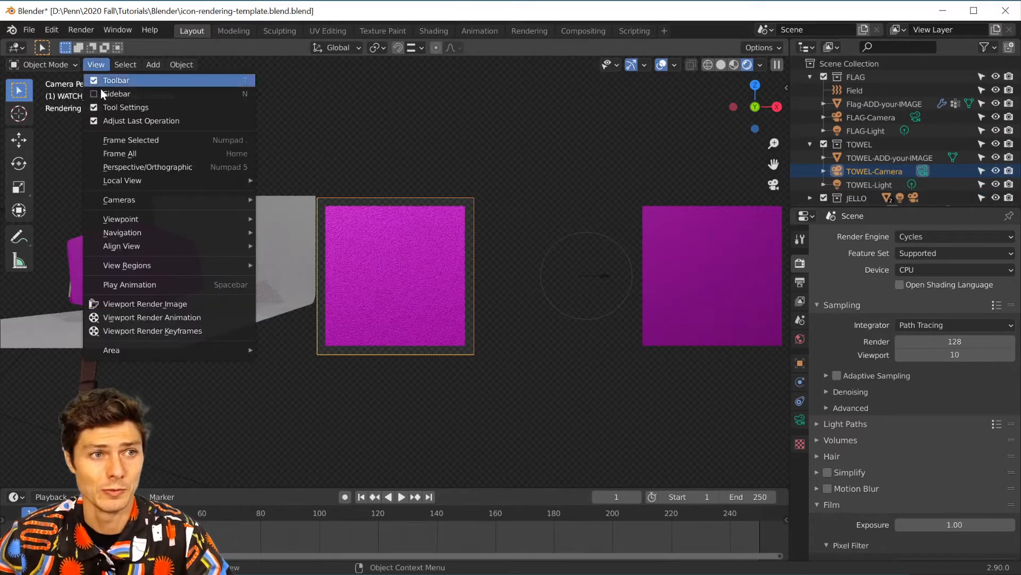
mouse_move(136, 216)
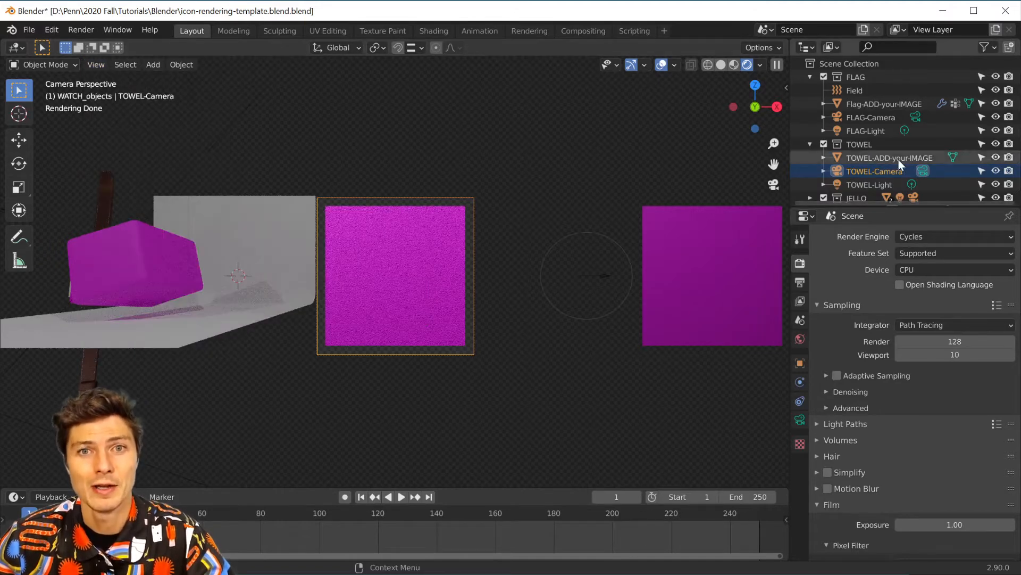
Step: Expand the JELLO collection and view the cube scene through JELLO-Camera
click(810, 196)
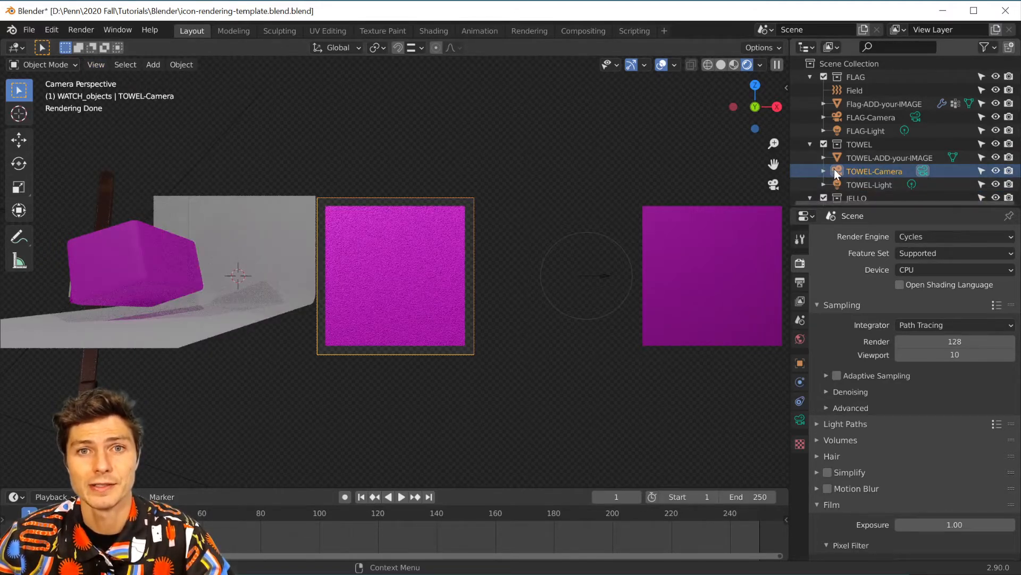
scroll(836, 173, down, 4)
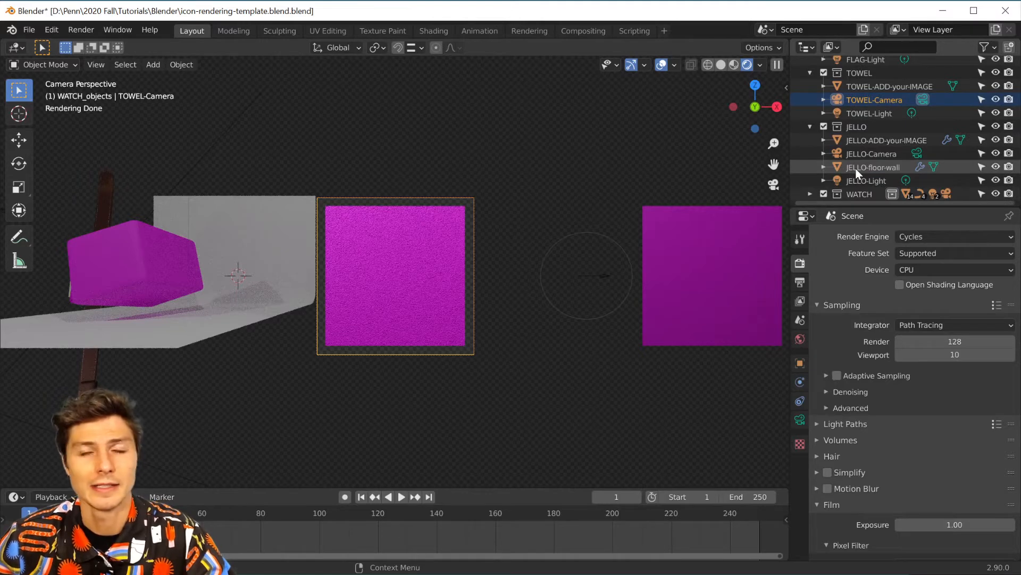
click(916, 153)
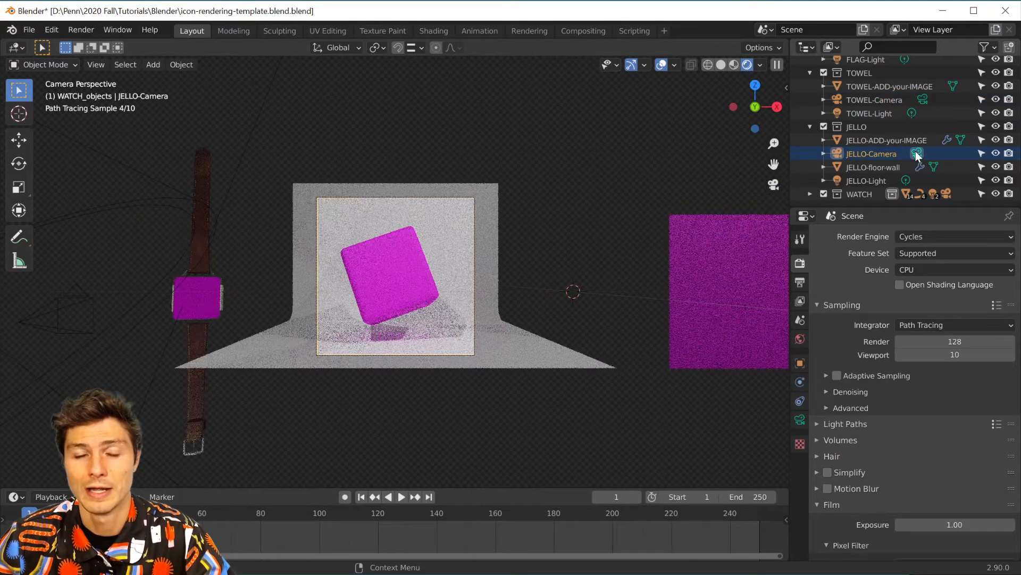
Step: Expand the WATCH collection and view the watch through WATCH-Camera
scroll(835, 149, up, 4)
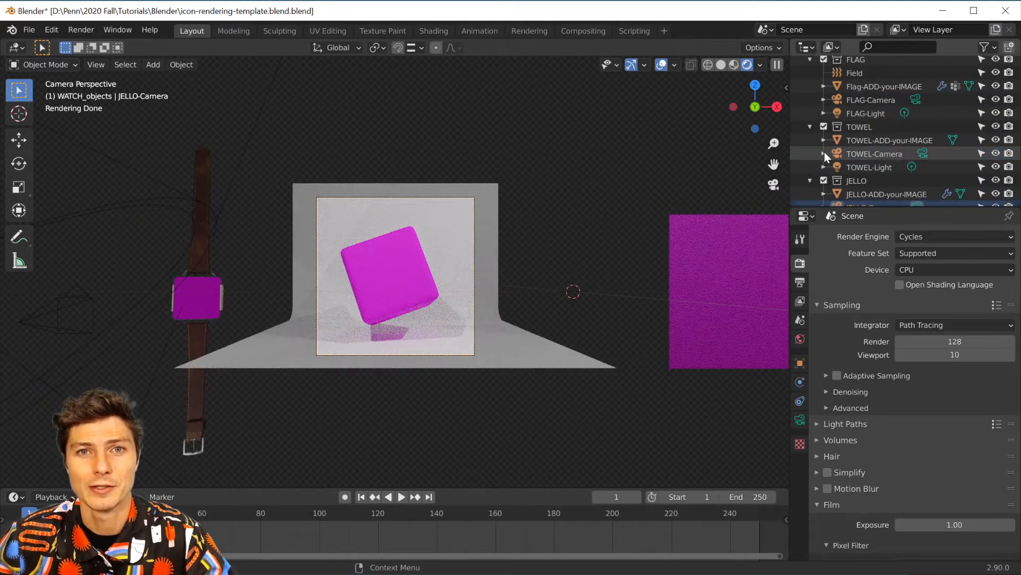
scroll(800, 177, down, 4)
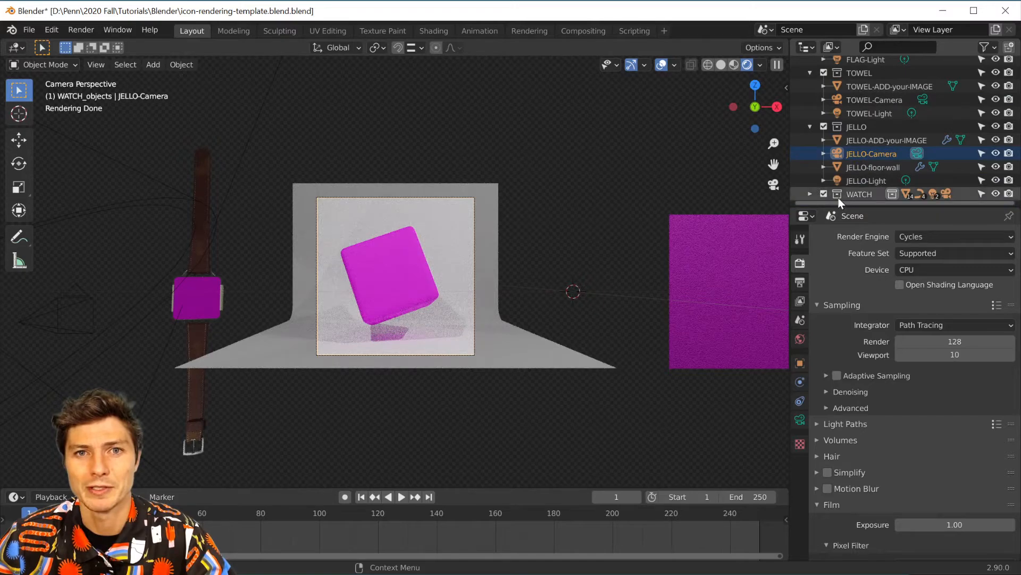
click(809, 194)
scroll(905, 176, down, 4)
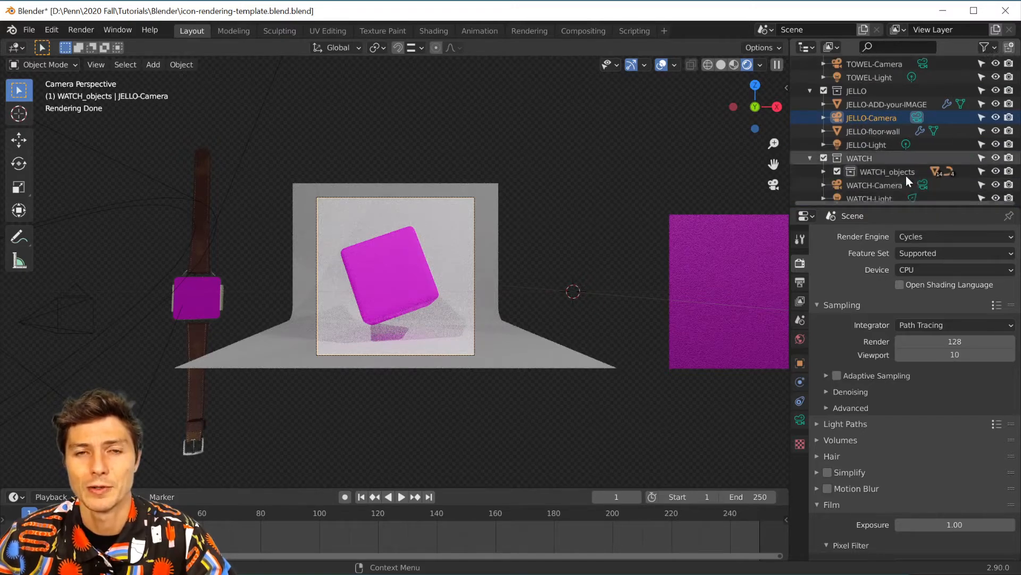
click(923, 167)
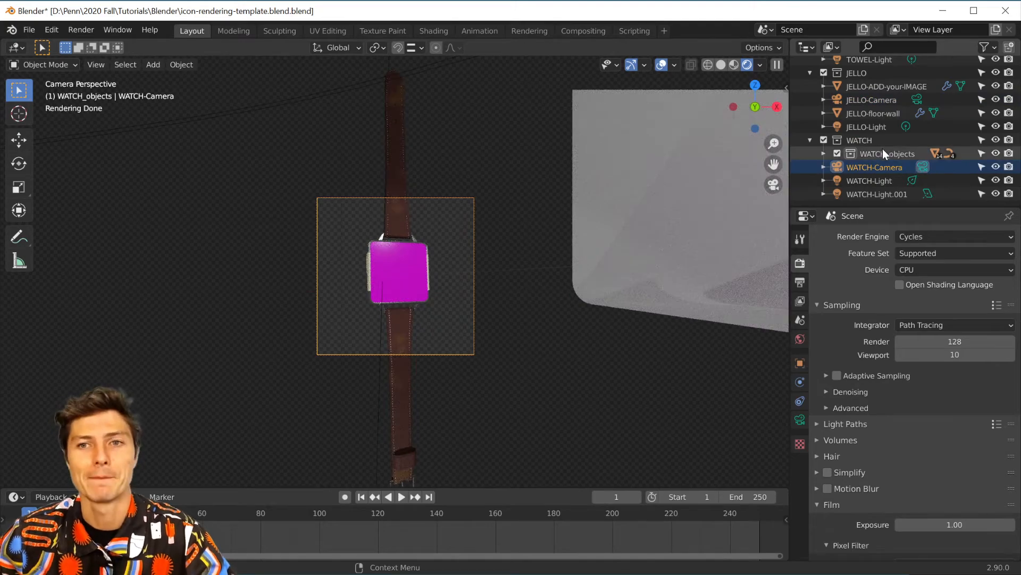
Step: Make FLAG-Camera the active scene camera to frame the flag plane
scroll(896, 168, up, 9)
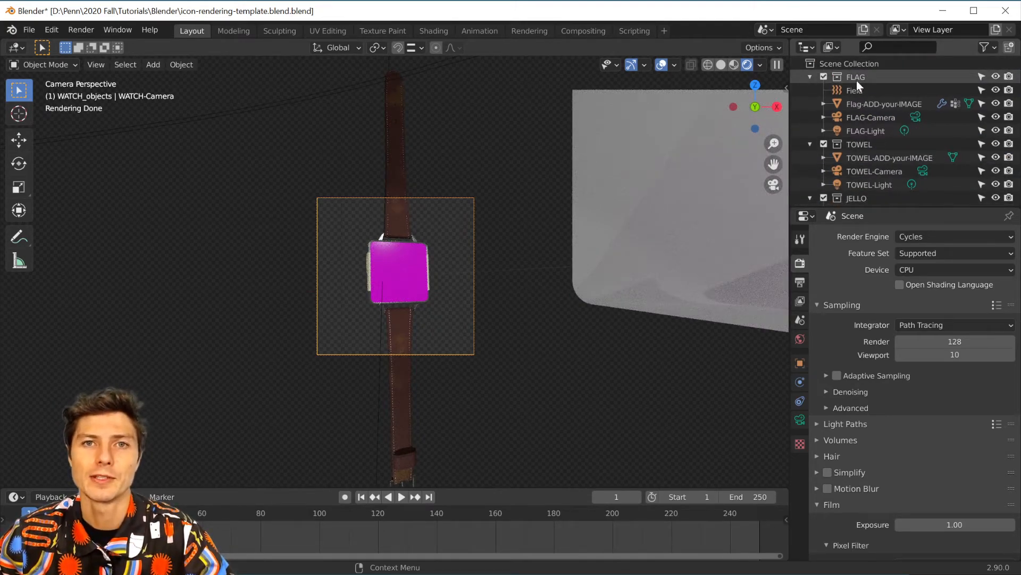
click(914, 117)
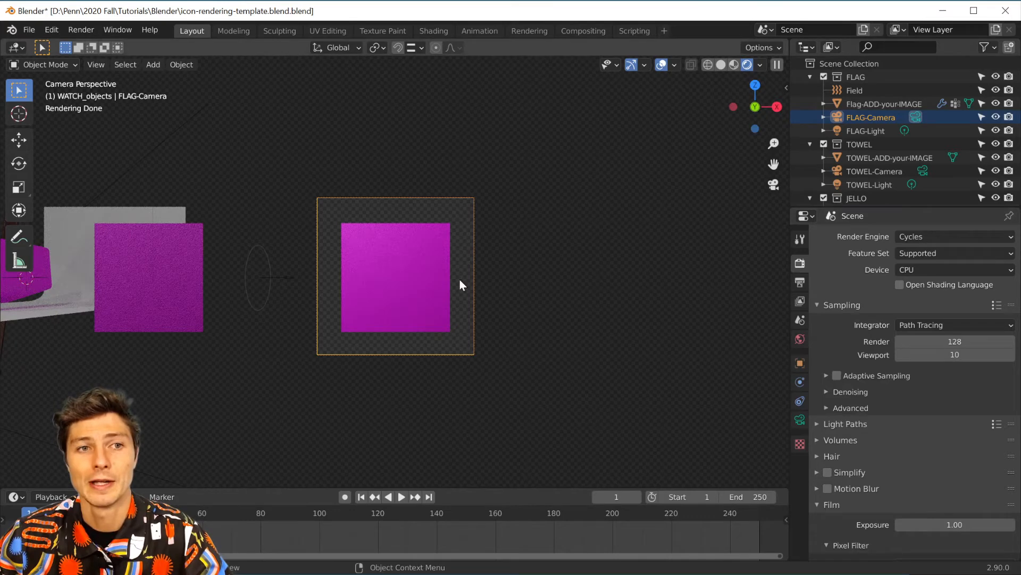
Step: Replace the flag plane's Base Color image with icon-rendering-template-FACE-05.jpg in the FLAG material
click(435, 289)
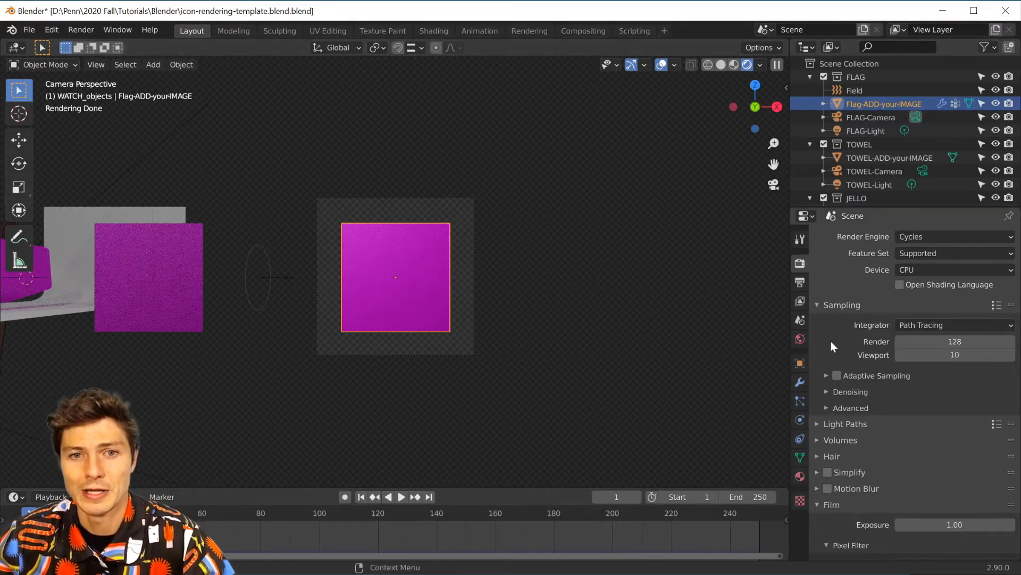
click(799, 475)
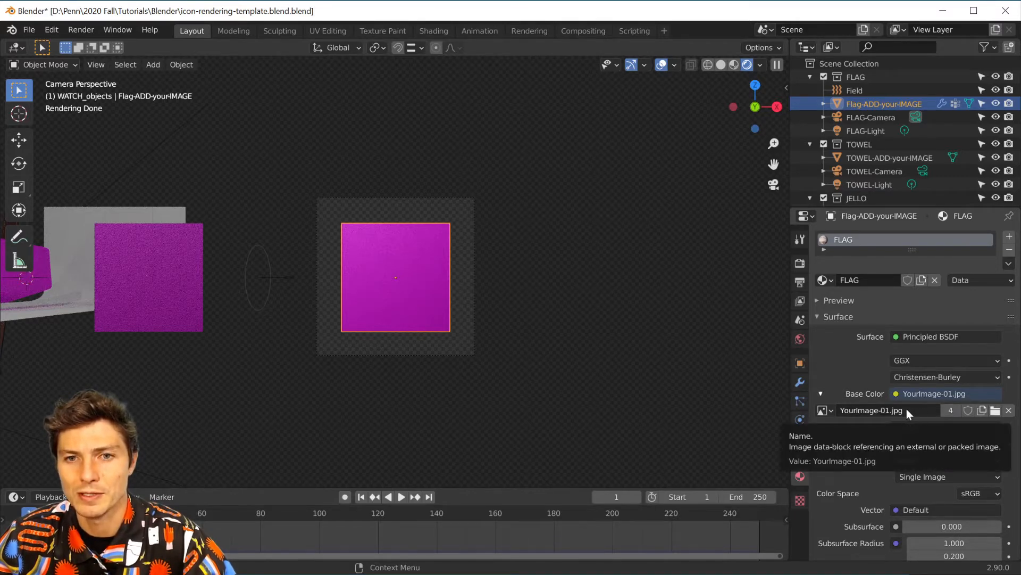
click(995, 410)
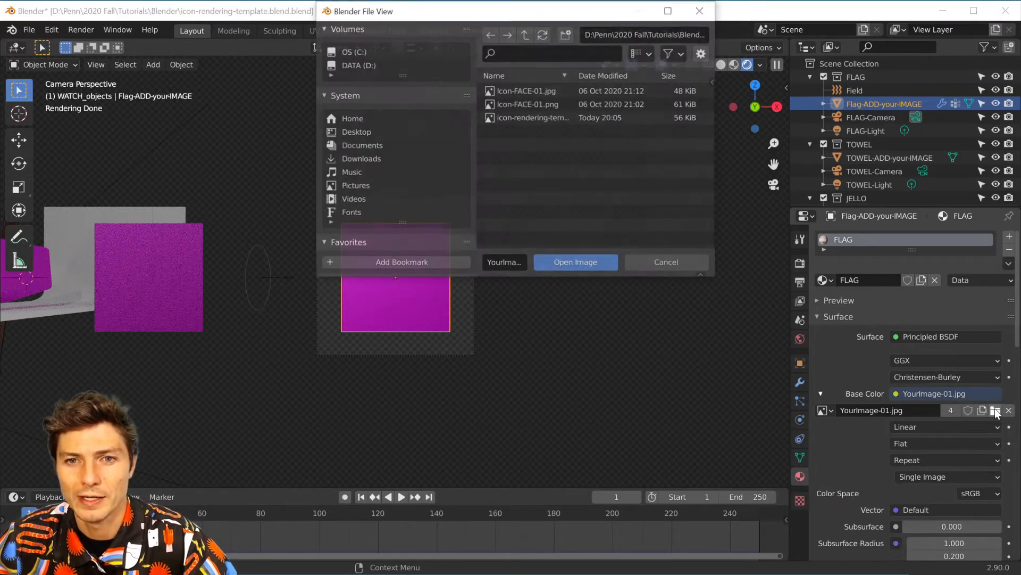
drag(715, 276, 803, 435)
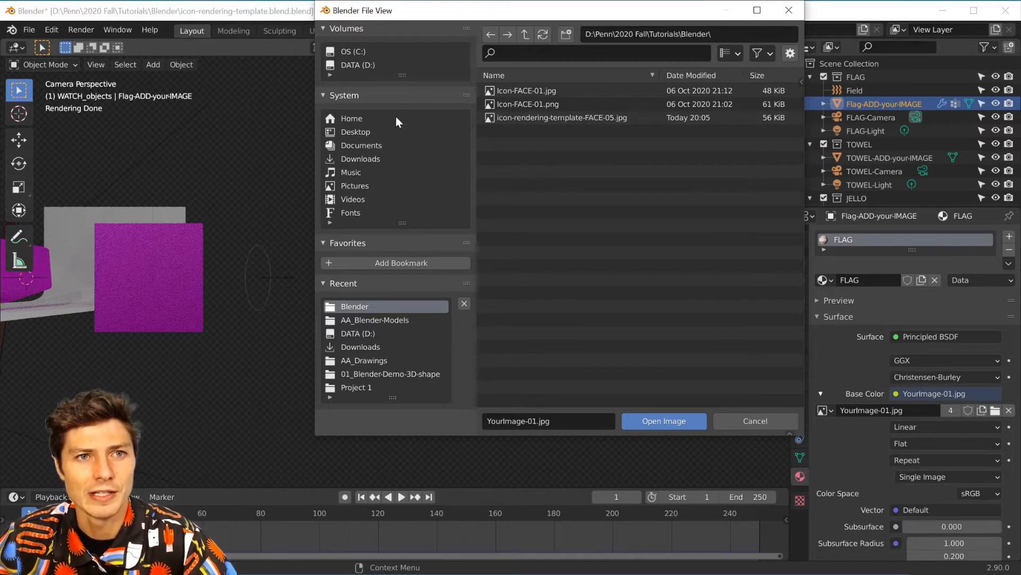
click(559, 116)
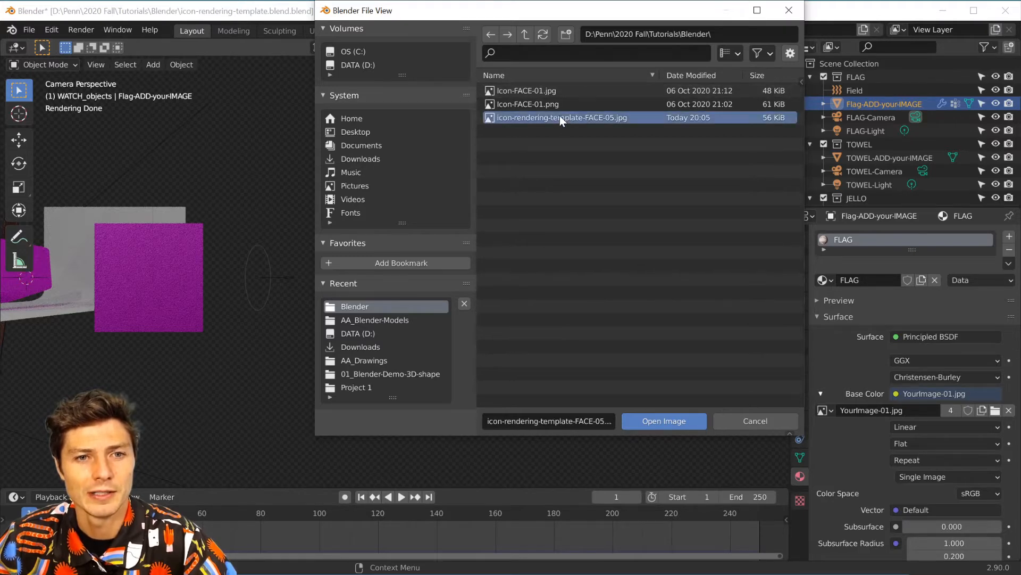
click(665, 420)
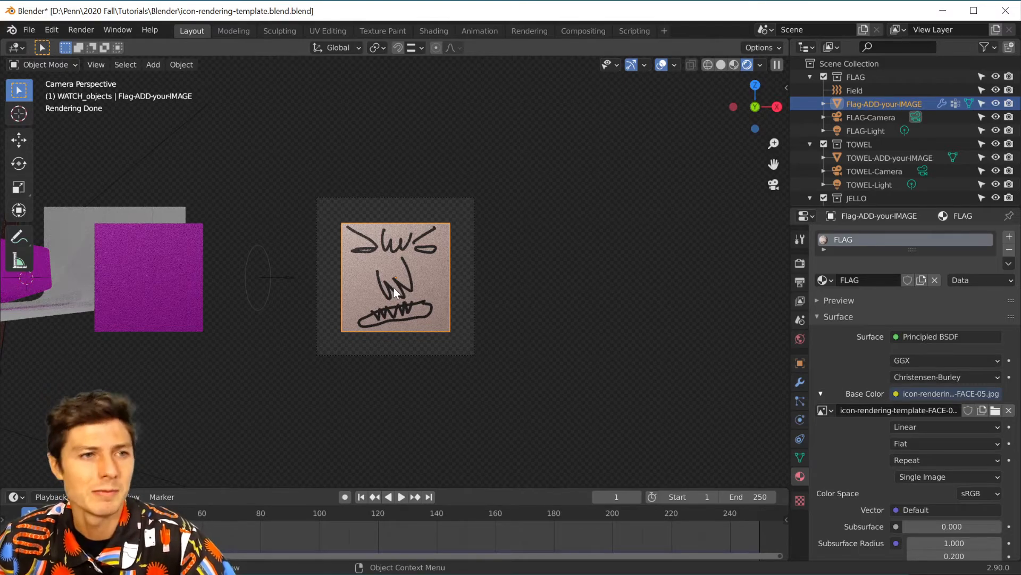
Step: Make TOWEL-Camera the active camera and load icon-rendering-template-FACE-05.jpg as the towel plane's Base Color image
click(924, 170)
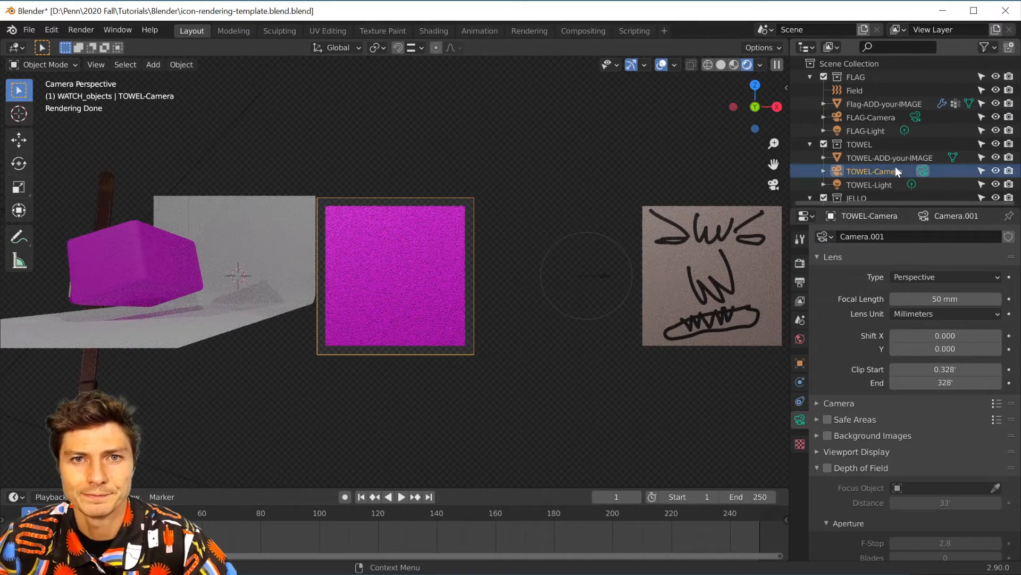
click(397, 263)
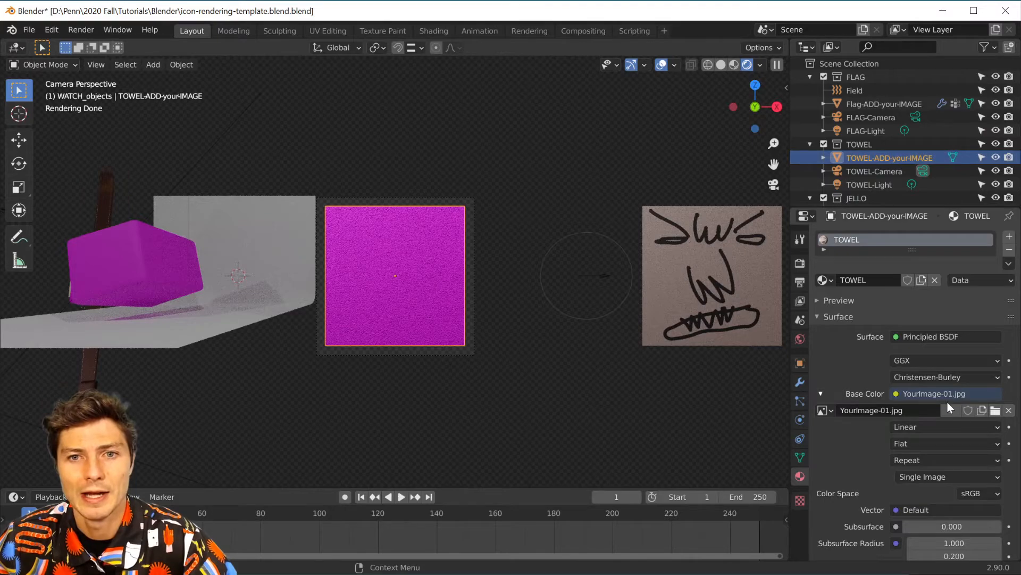
click(995, 410)
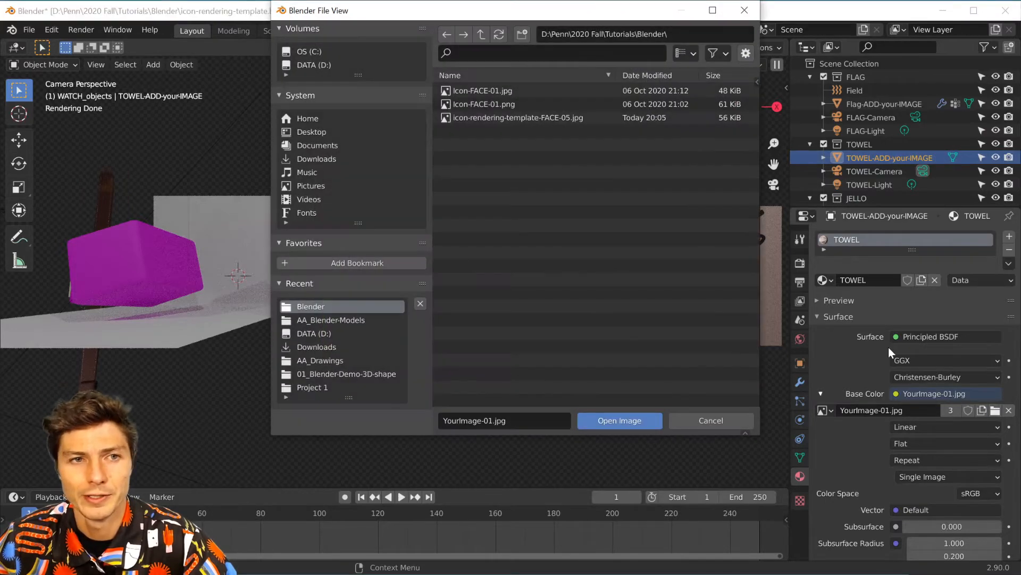
click(566, 117)
click(631, 420)
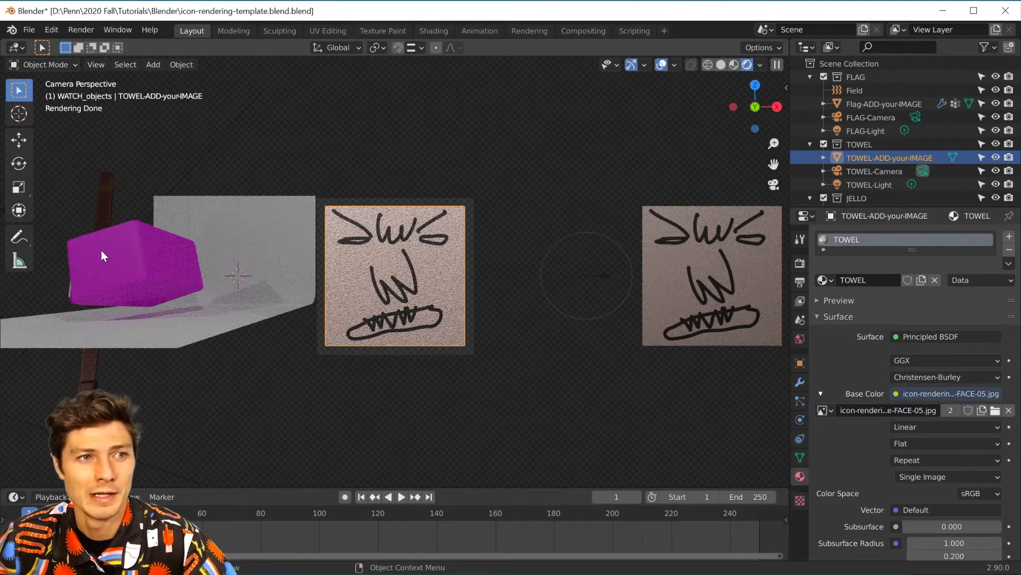
Step: Replace the jello cube's Base Color image with icon-rendering-template-FACE-05.jpg in the JELLO material
click(102, 251)
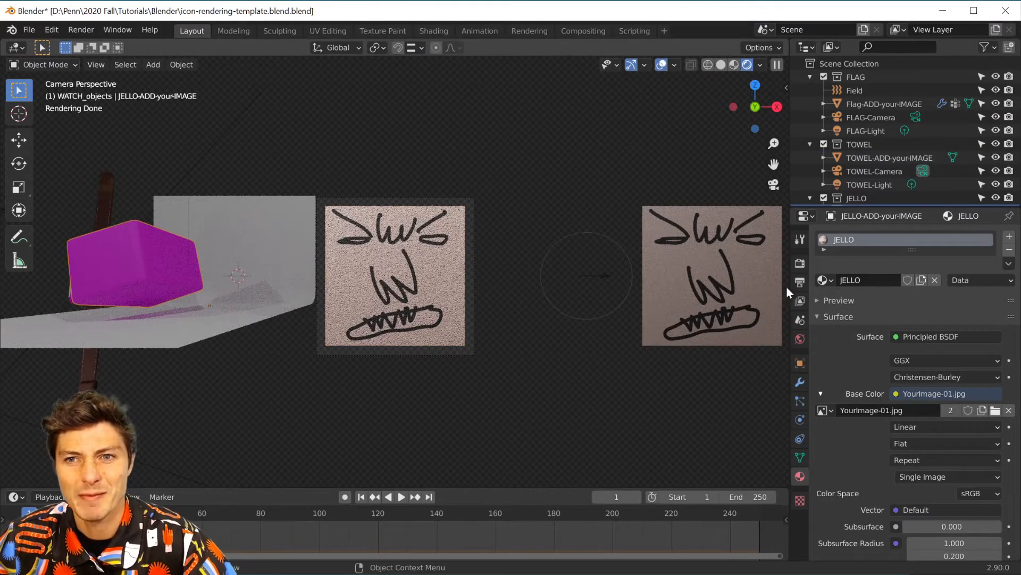
click(996, 410)
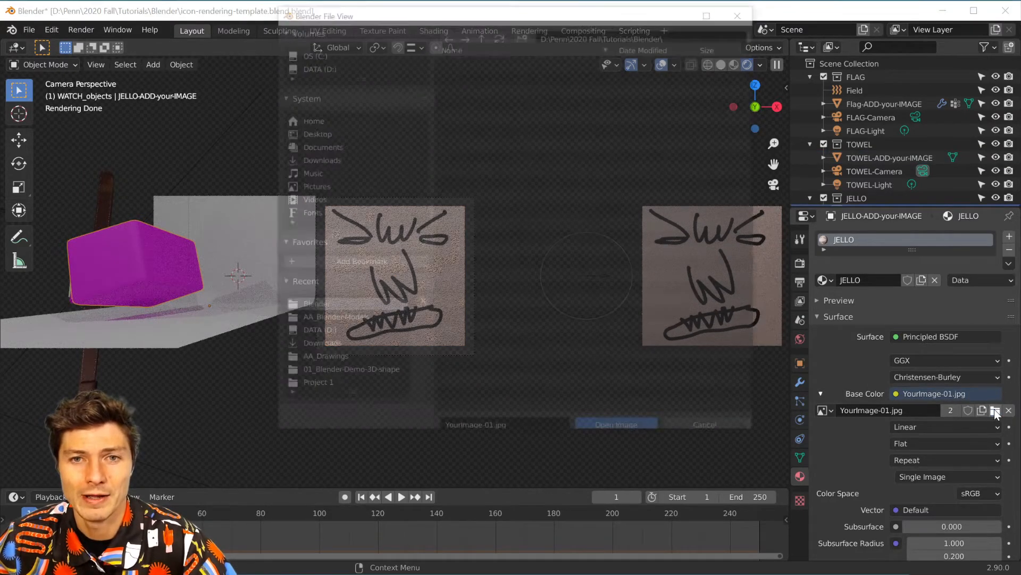
click(487, 115)
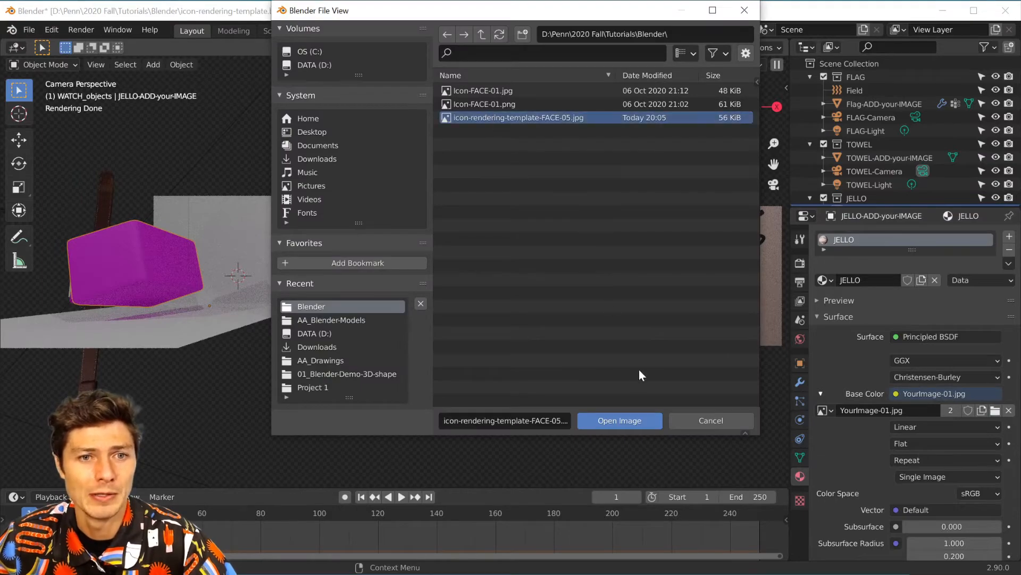
click(620, 420)
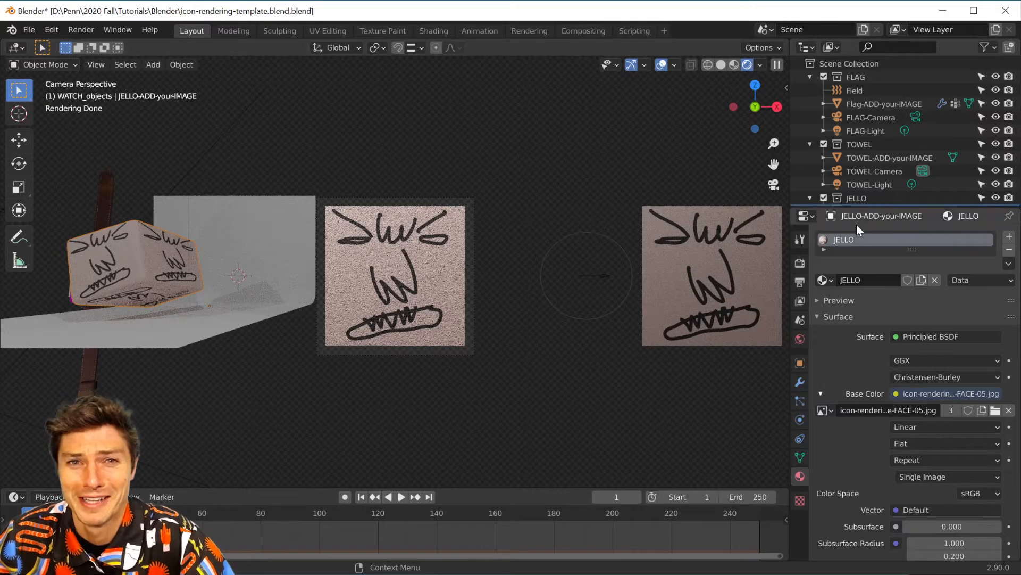
Step: Expand the WATCH_objects collection and select the Watch_Face object to show its Watch_Face1 material
scroll(872, 89, down, 5)
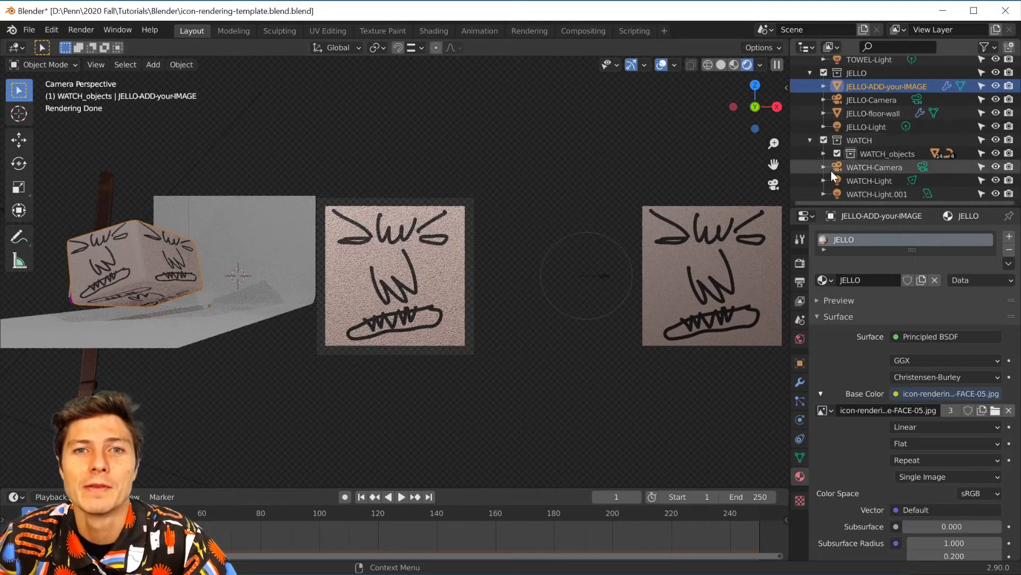
click(823, 154)
scroll(832, 149, down, 3)
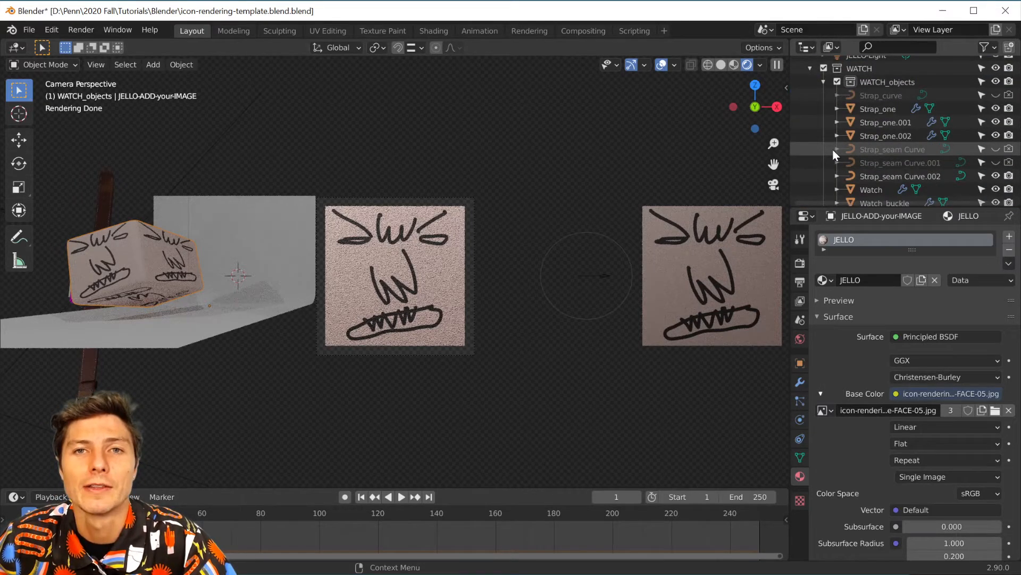
scroll(832, 149, up, 3)
click(825, 117)
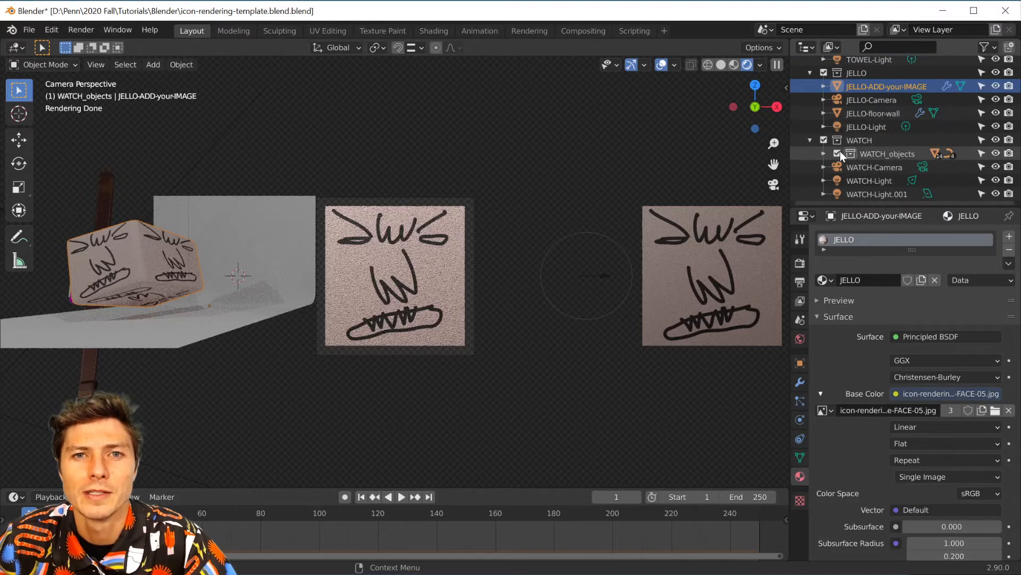
click(824, 154)
scroll(907, 154, down, 5)
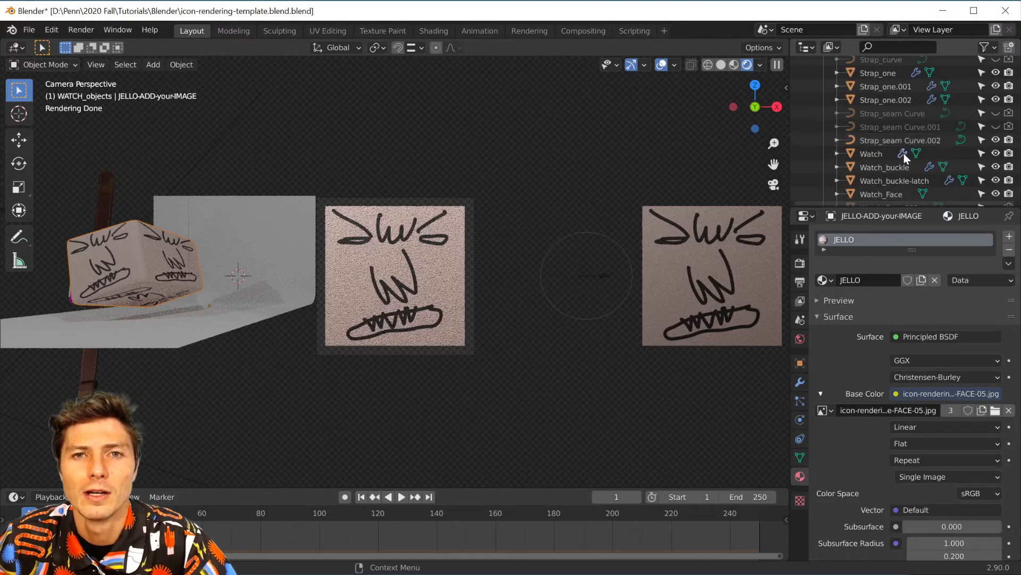
scroll(876, 152, down, 2)
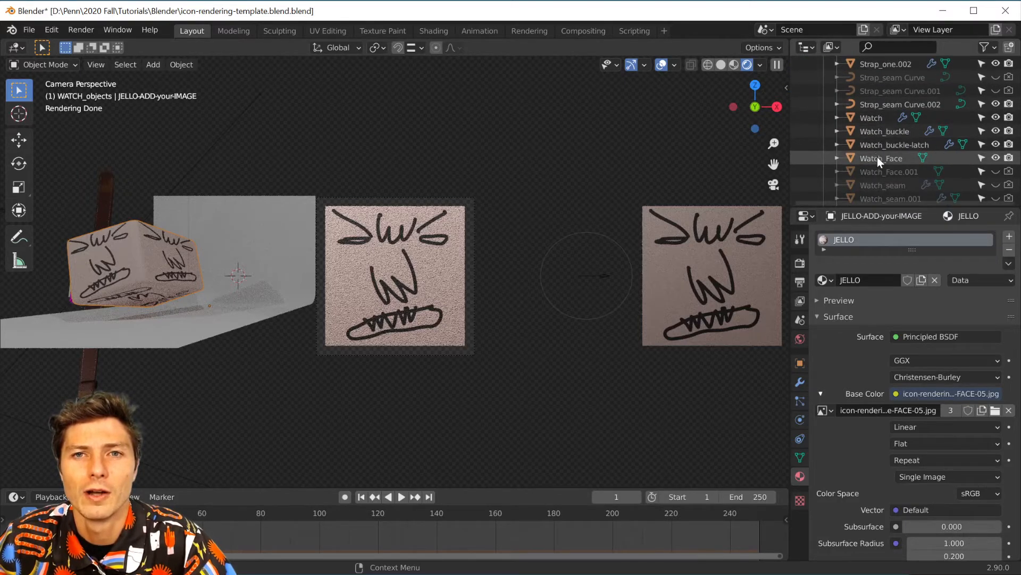
click(874, 156)
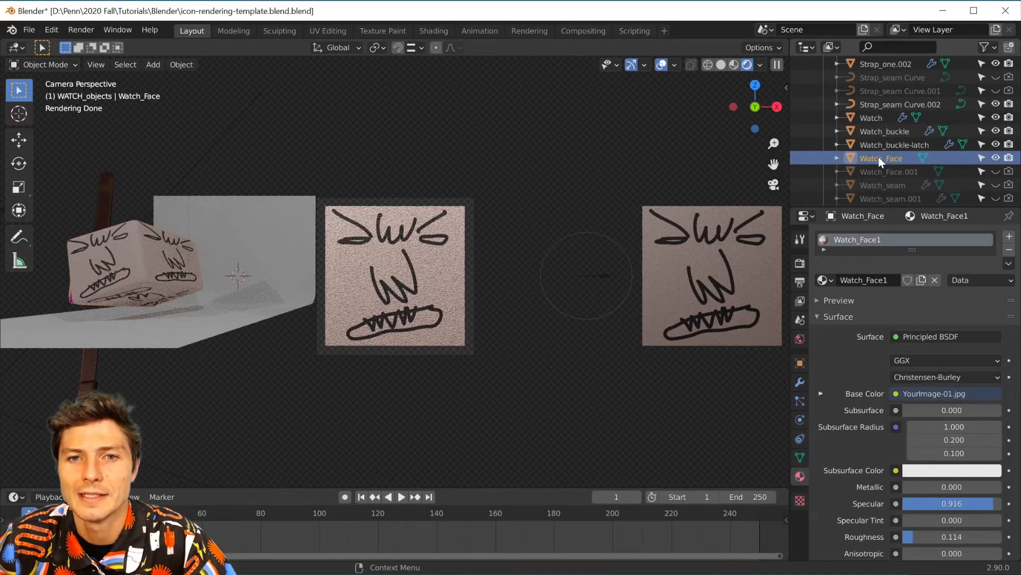
Step: Look through the other watch parts and the Watch object's materials, and return to Watch_Face
scroll(853, 138, down, 2)
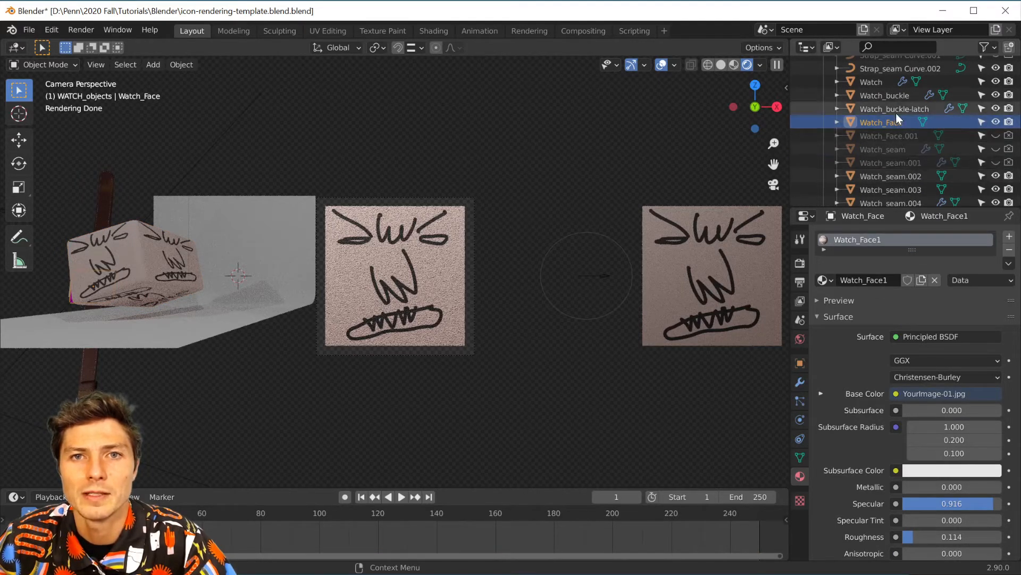
scroll(896, 135, down, 4)
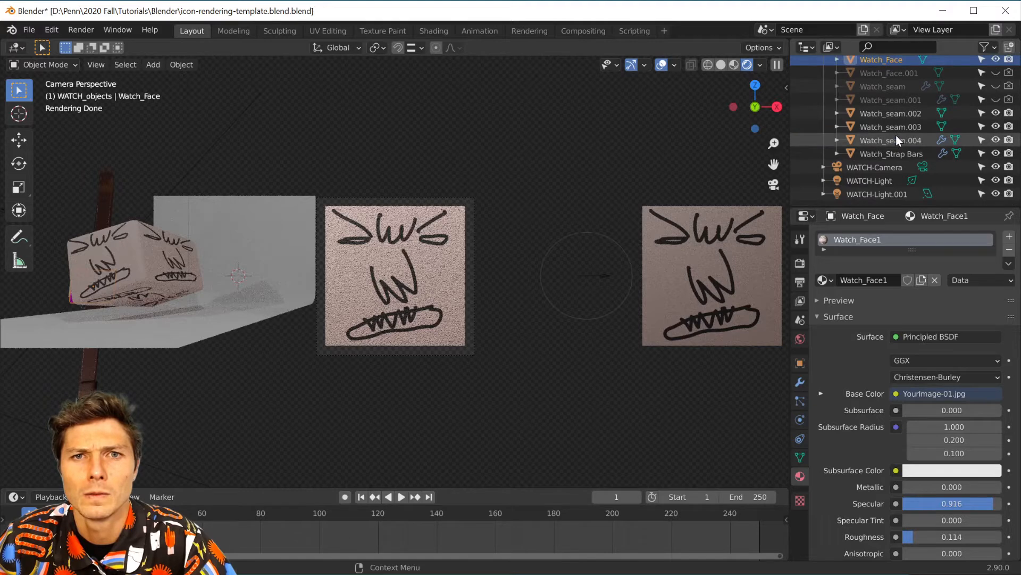
scroll(893, 176, up, 5)
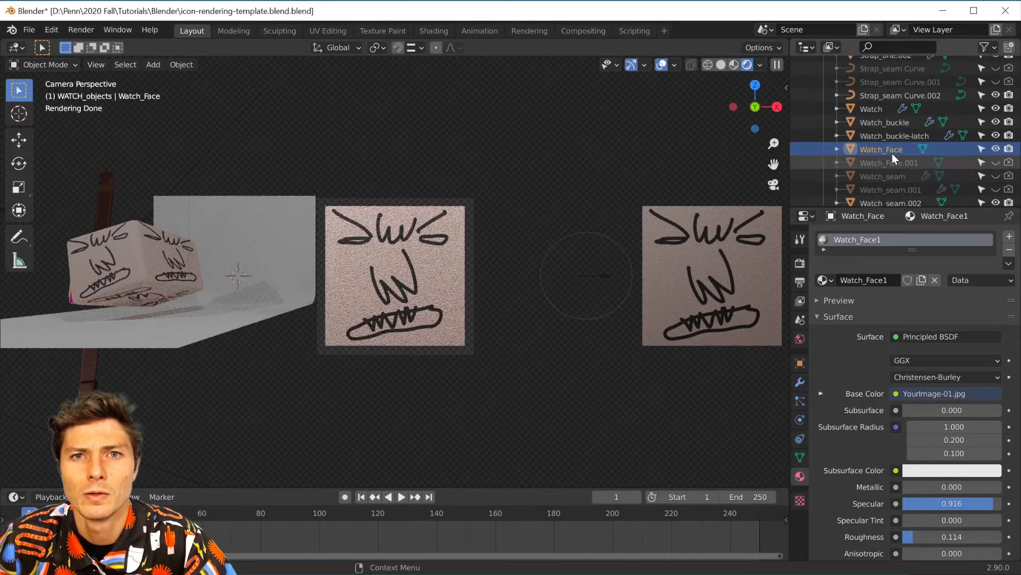
scroll(878, 143, up, 1)
click(867, 128)
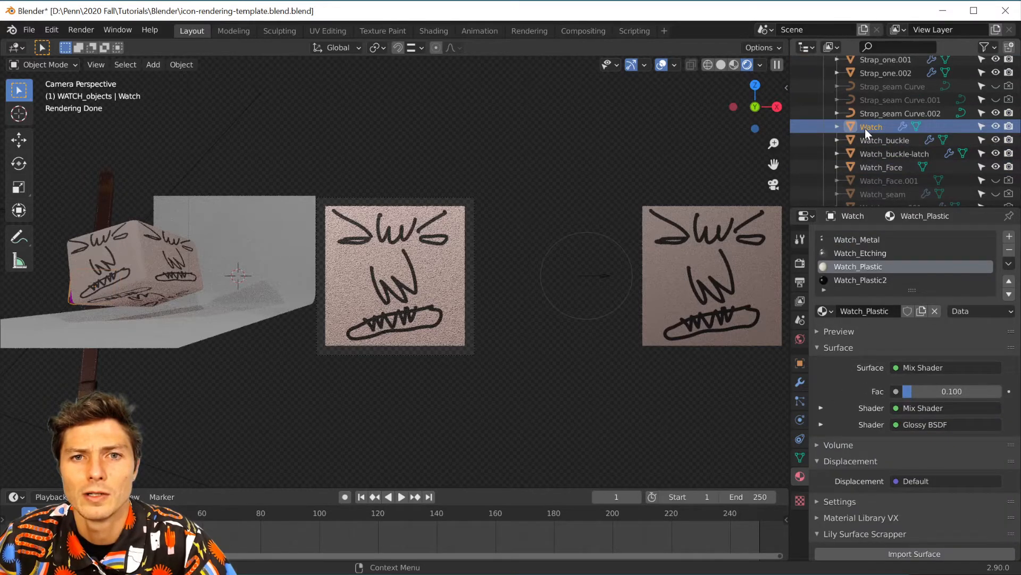
scroll(865, 128, down, 4)
click(871, 98)
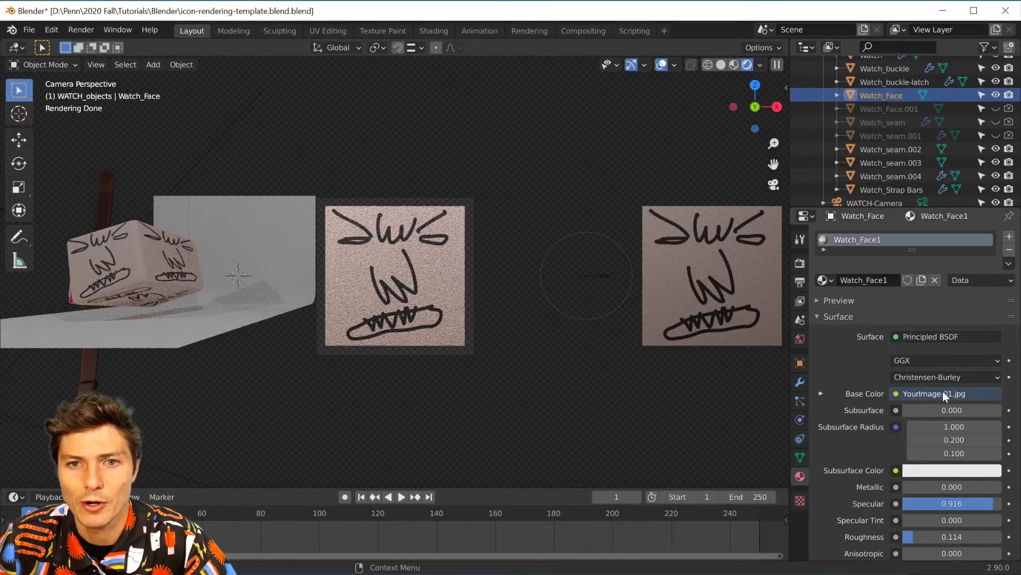
Step: Assign an Image Texture to the Base Color of the Watch_Face1 material
scroll(963, 391, down, 1)
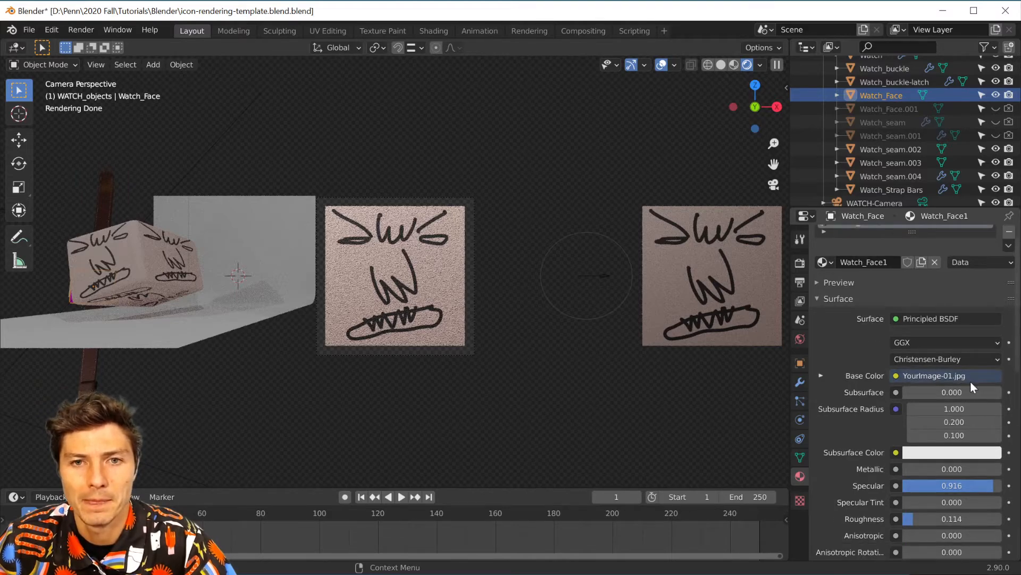
click(955, 376)
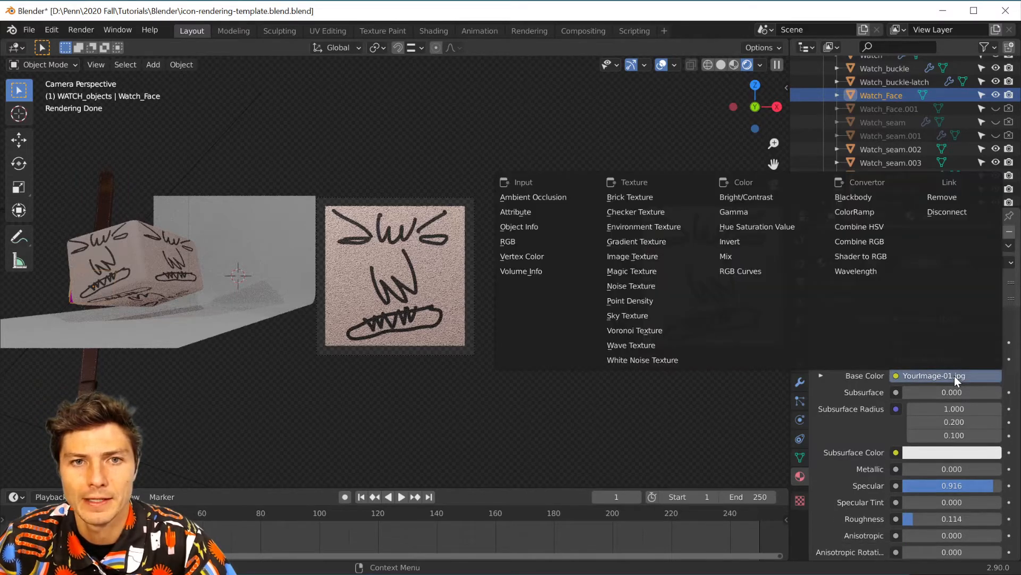
key(Escape)
click(940, 376)
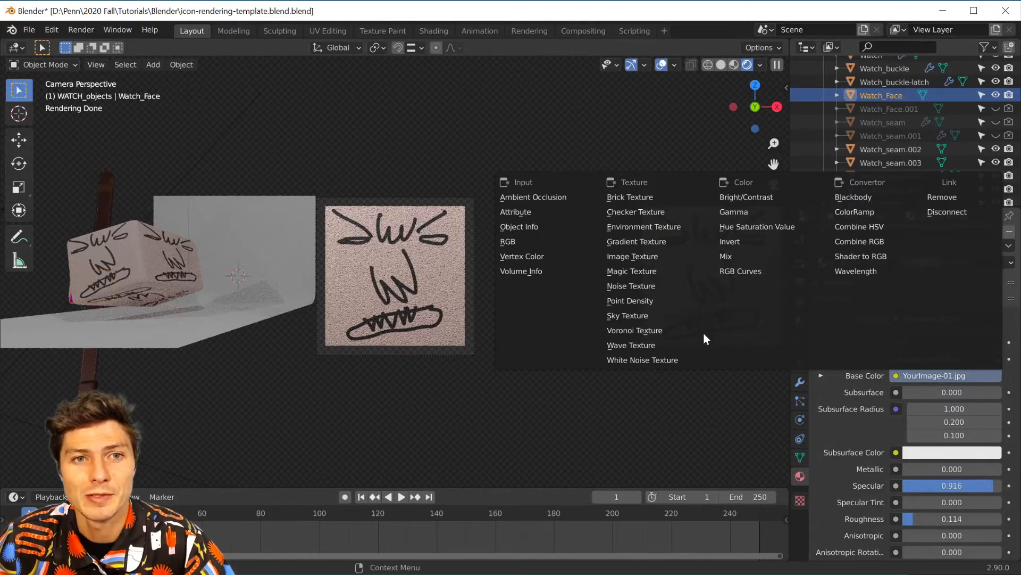
click(626, 257)
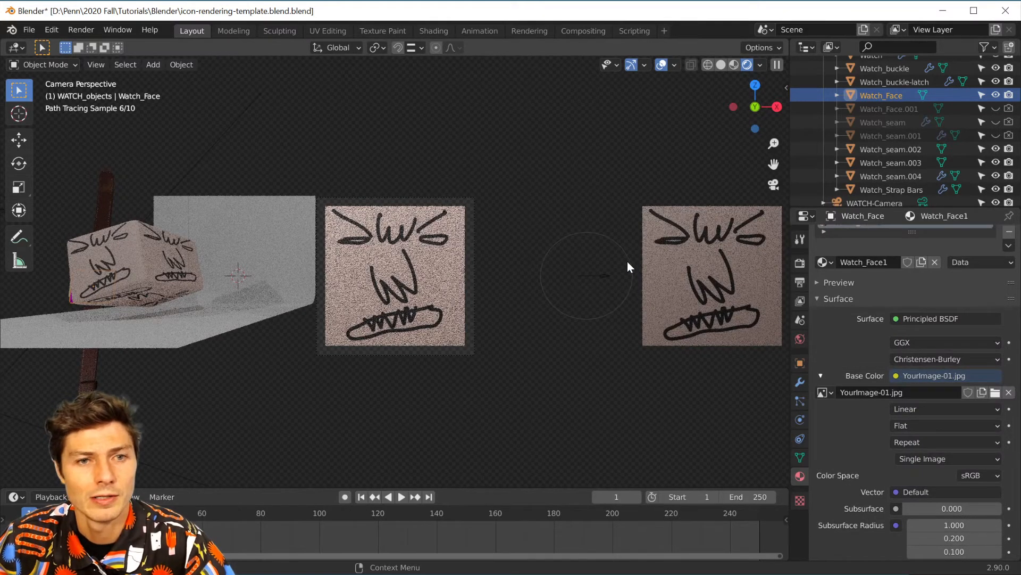
click(918, 375)
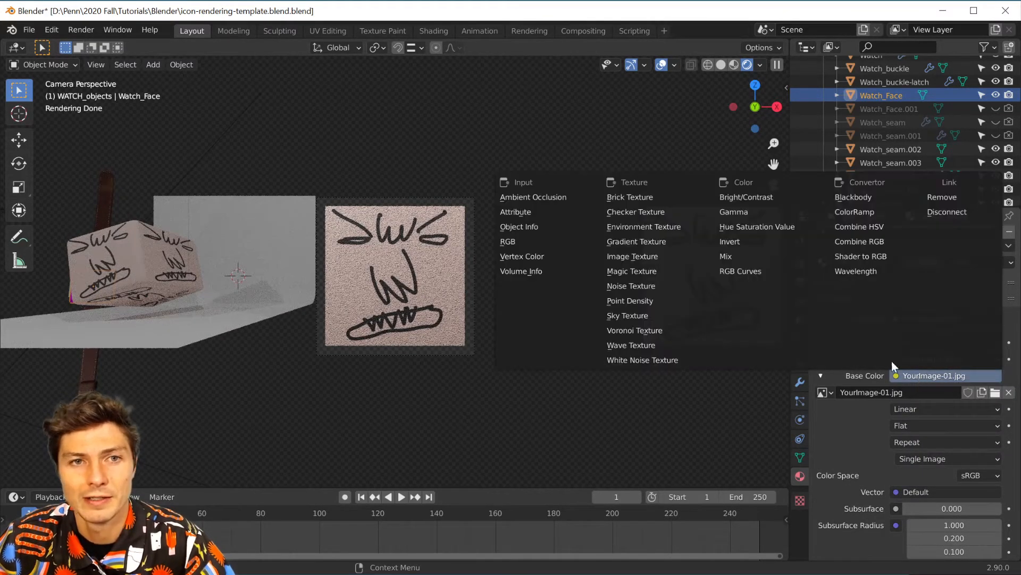
click(643, 264)
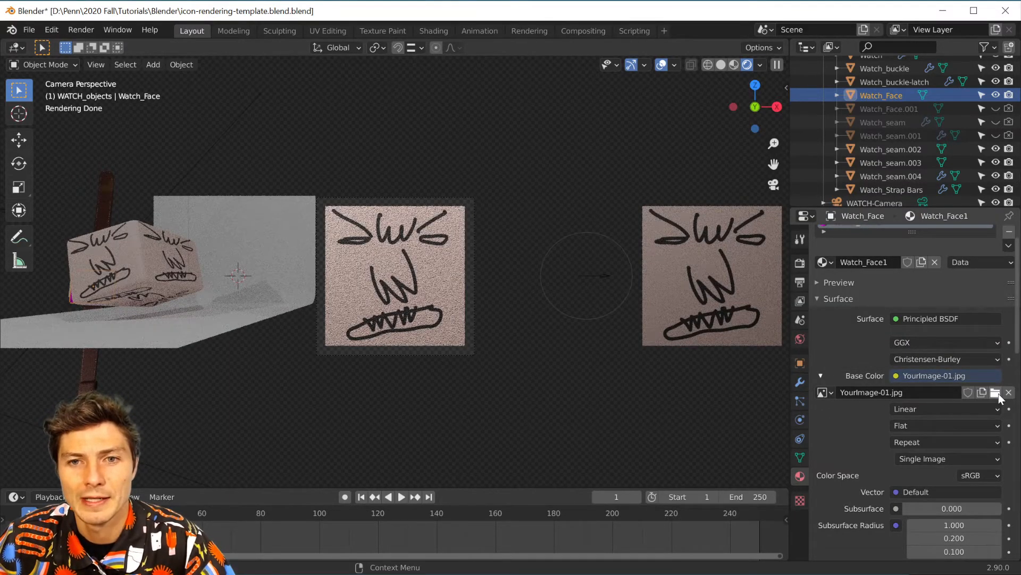
Step: Load icon-rendering-template-FACE-05.jpg as the Base Color image of the watch face
click(995, 393)
click(565, 119)
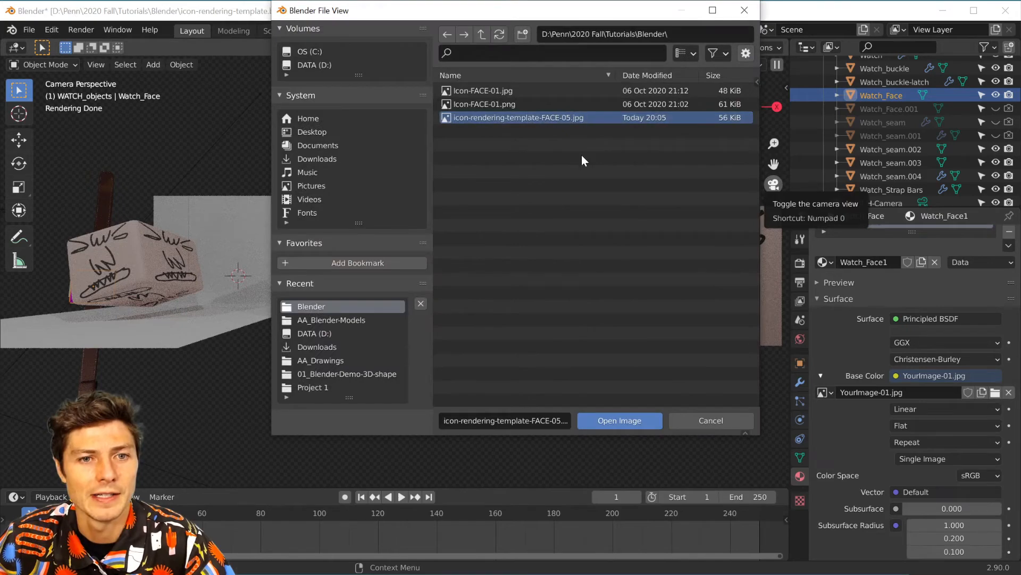
click(607, 419)
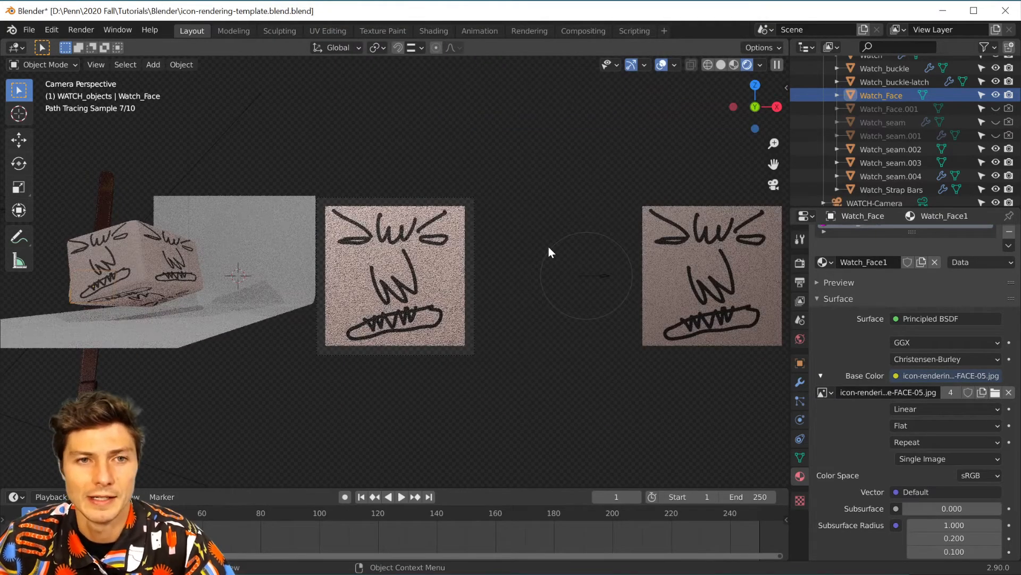
scroll(891, 168, down, 3)
scroll(868, 149, up, 5)
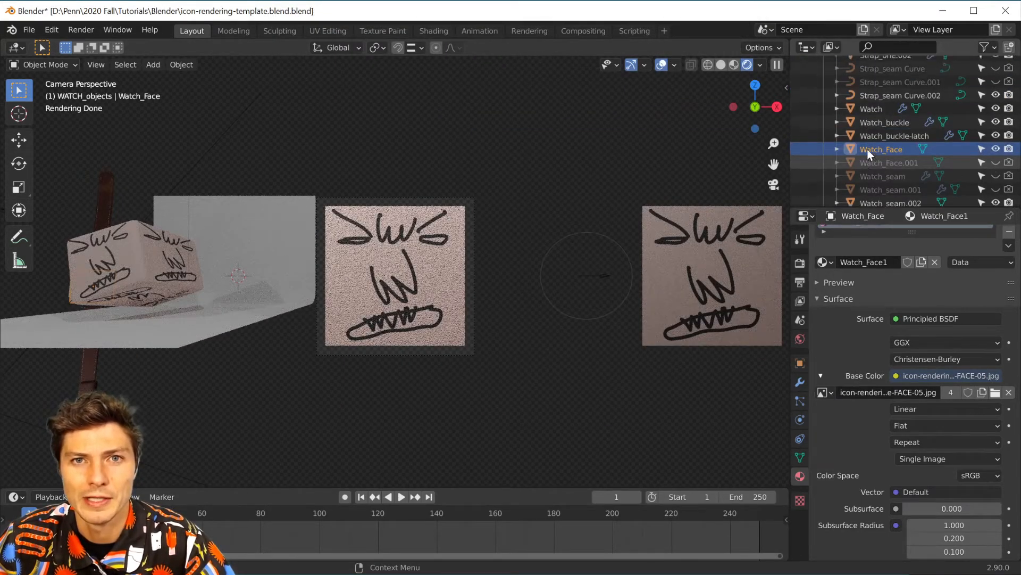
scroll(867, 148, up, 6)
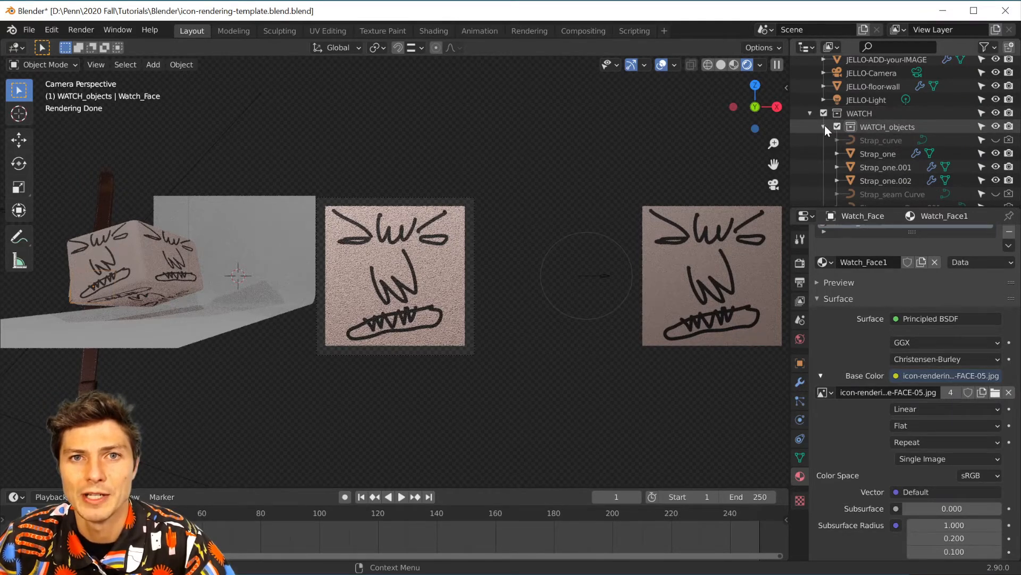
Step: Recheck the contents of the WATCH_objects collection and leave it collapsed in the outliner
click(824, 127)
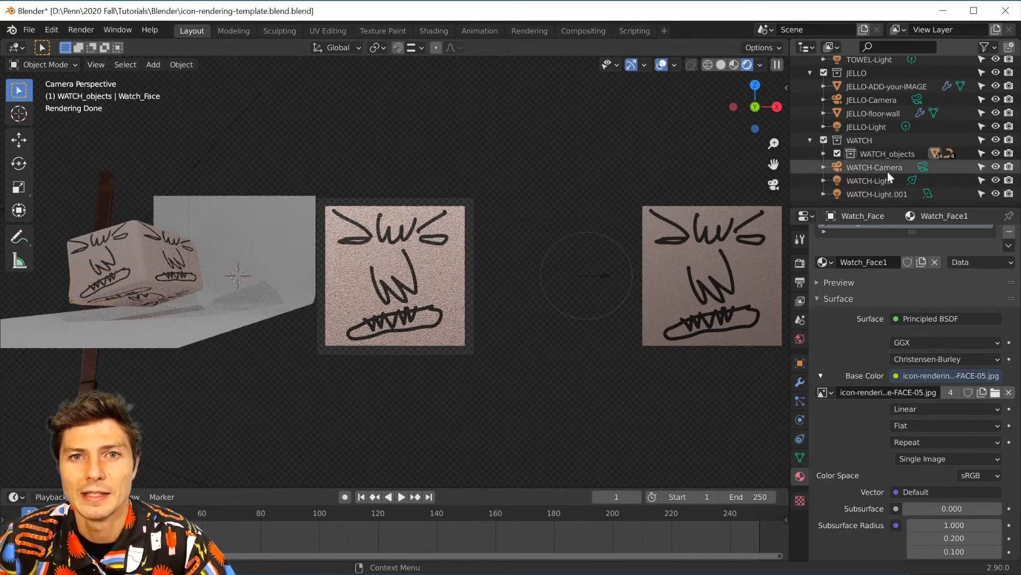
click(824, 153)
scroll(823, 155, down, 5)
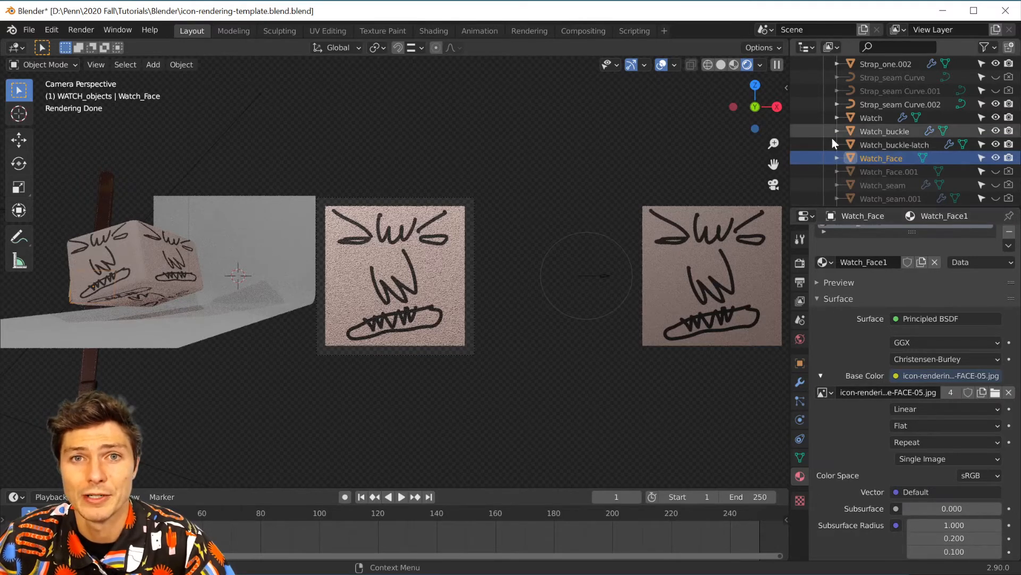
scroll(861, 140, up, 2)
scroll(860, 140, up, 3)
click(823, 114)
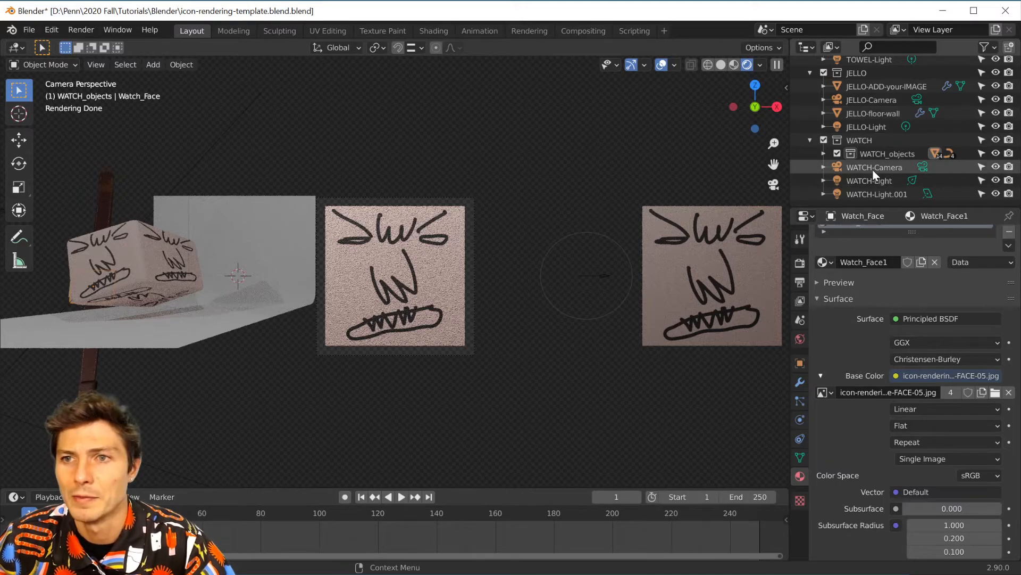
Step: Make WATCH-Camera the active scene camera and change the viewport to solid shading
click(874, 169)
click(926, 167)
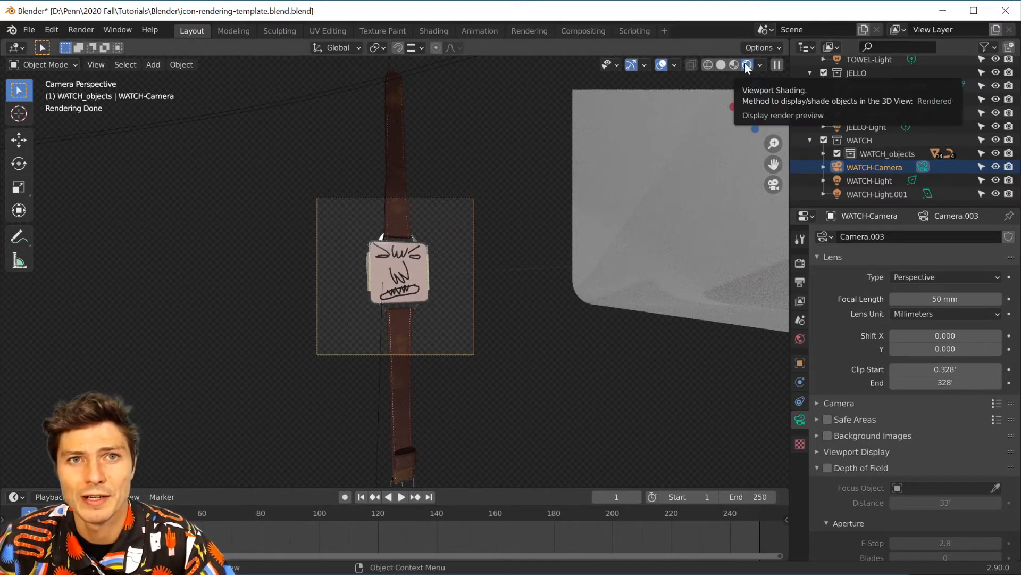
click(724, 63)
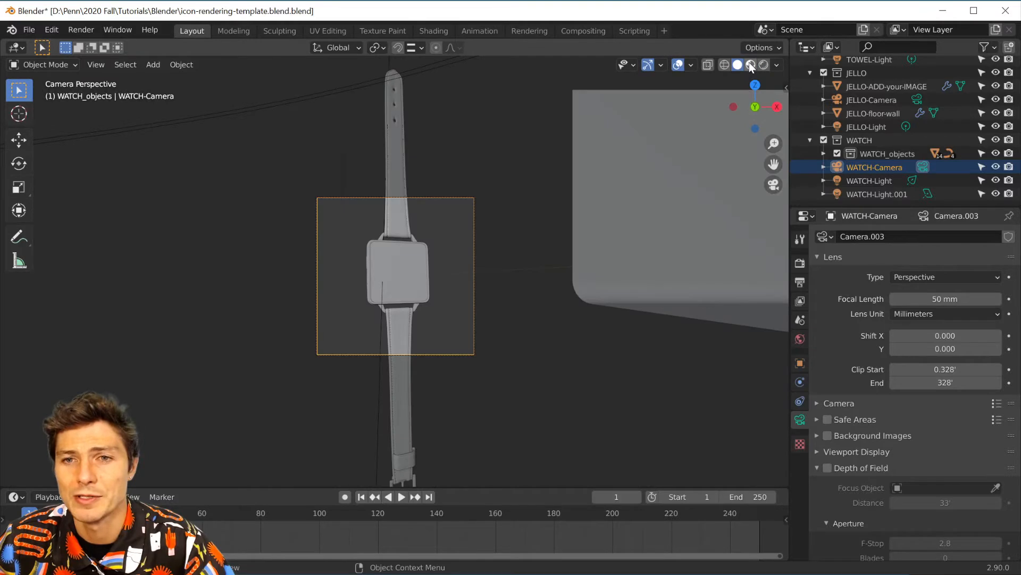
Step: Make JELLO-Camera the active scene camera and fit its frame to the viewport
scroll(897, 152, up, 5)
scroll(895, 154, up, 2)
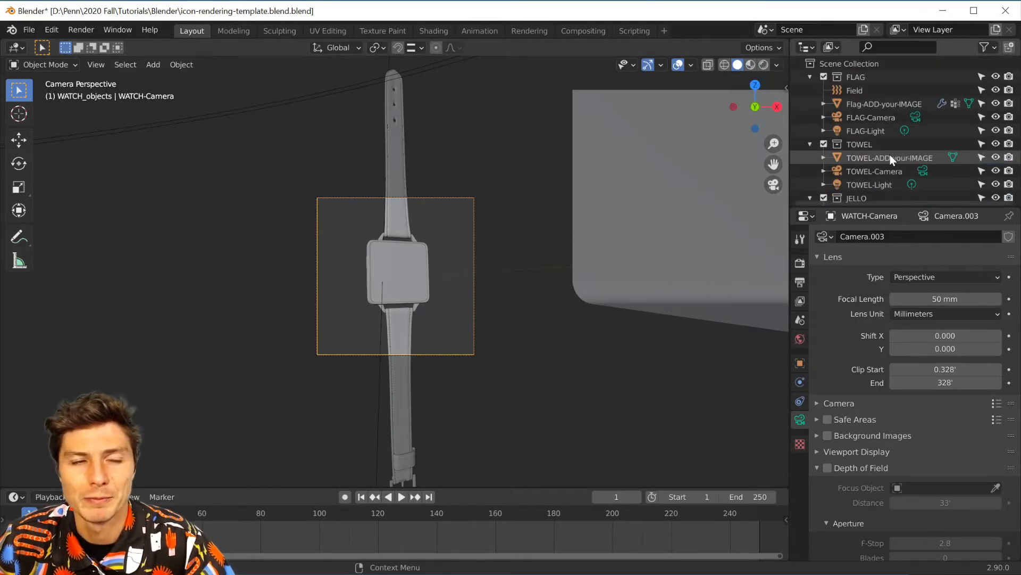
scroll(612, 226, down, 1)
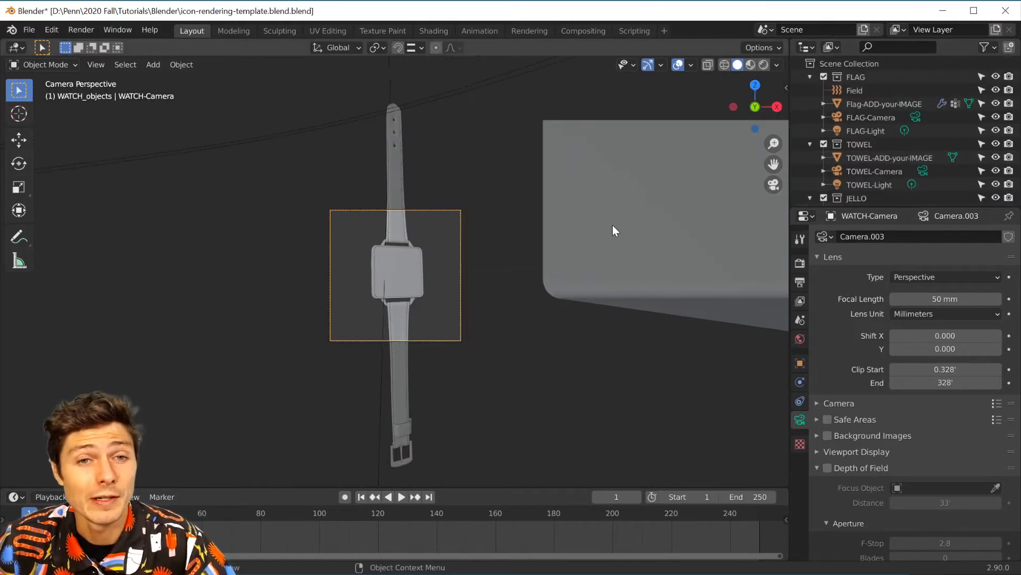
scroll(612, 225, up, 6)
scroll(619, 229, down, 6)
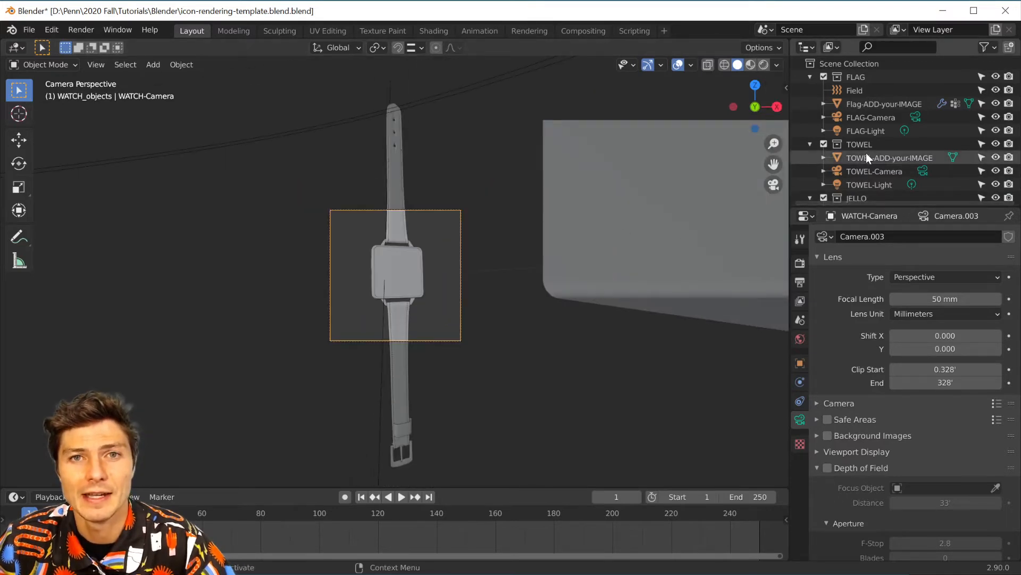
scroll(866, 152, down, 2)
scroll(866, 154, down, 1)
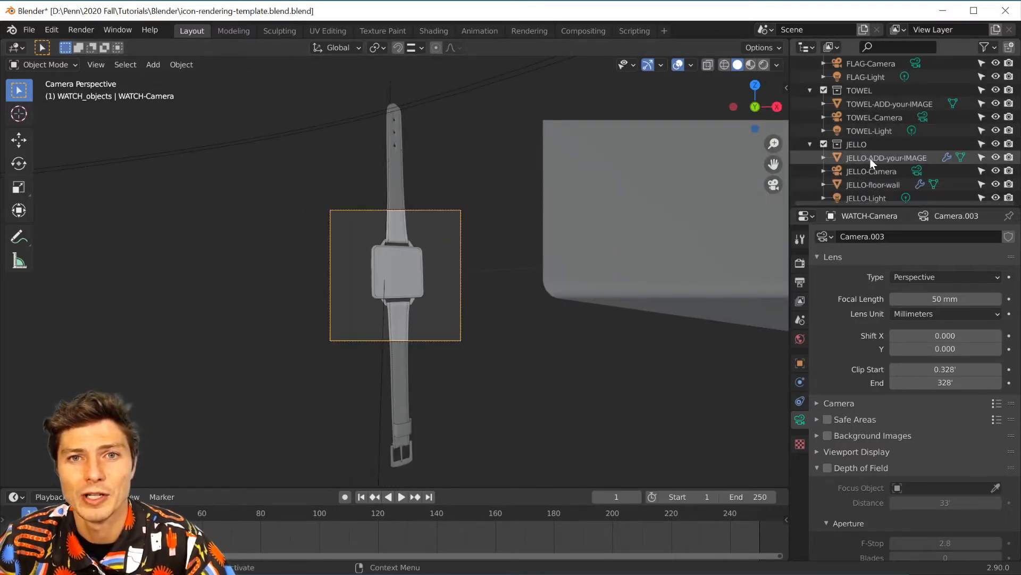
click(863, 157)
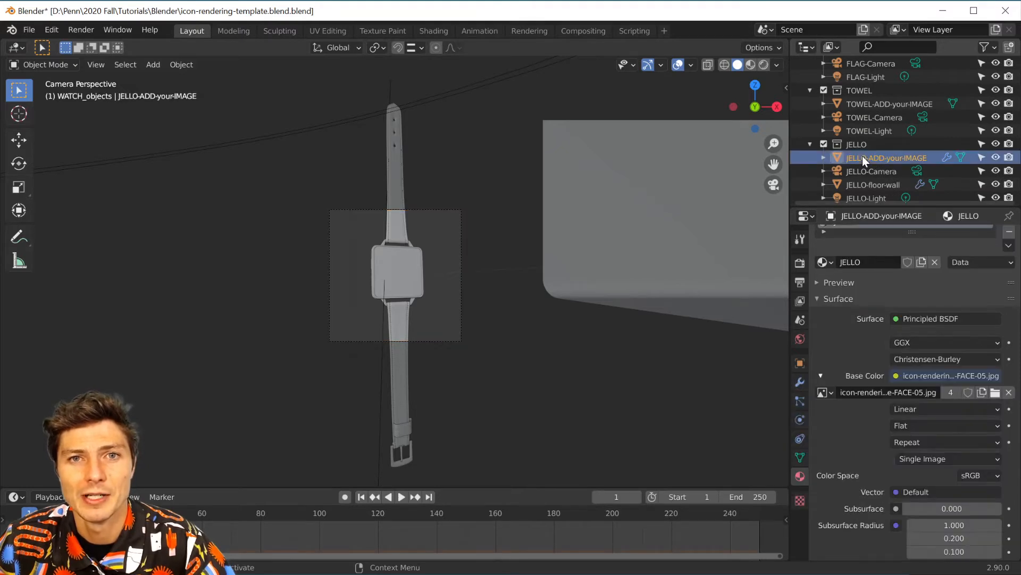
click(884, 171)
click(916, 170)
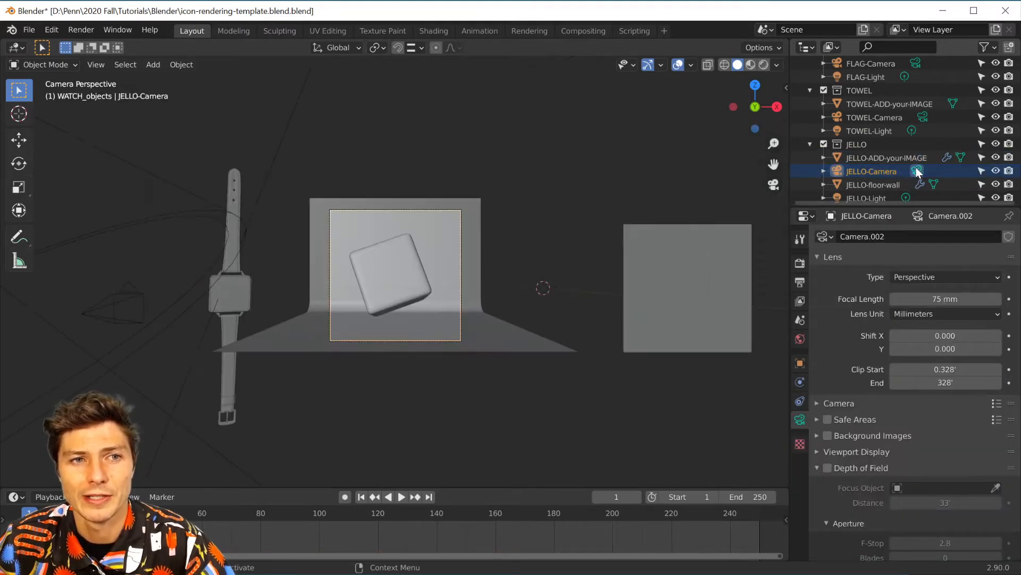
key(Home)
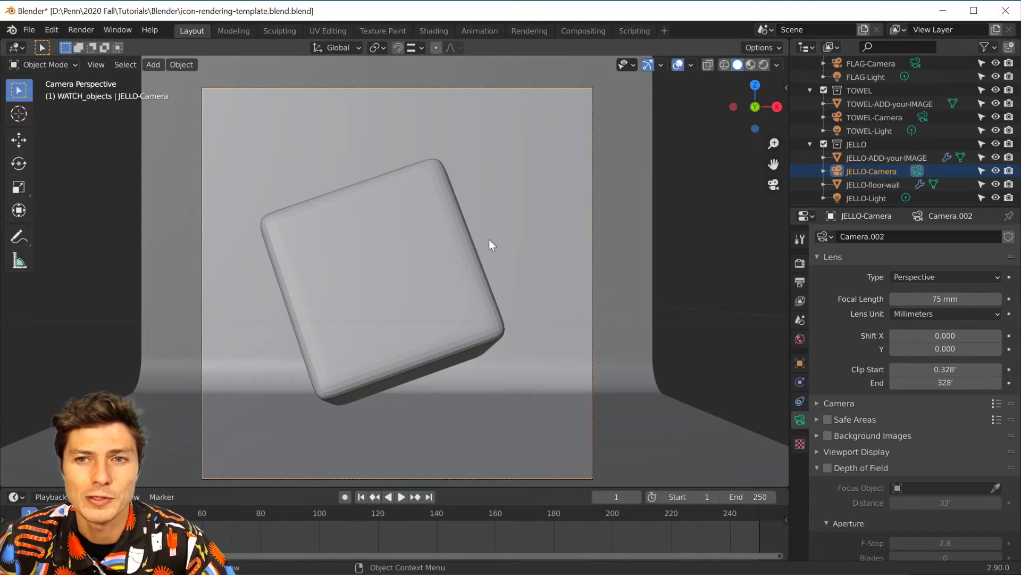
Step: Apply Shade Smooth to the JELLO-ADD-your-IMAGE object
click(879, 157)
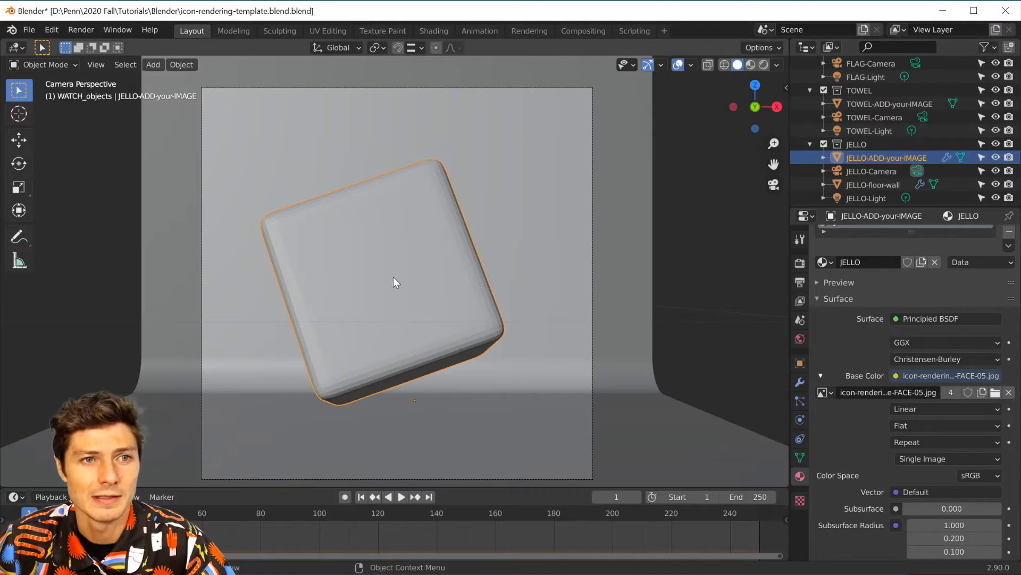
click(181, 65)
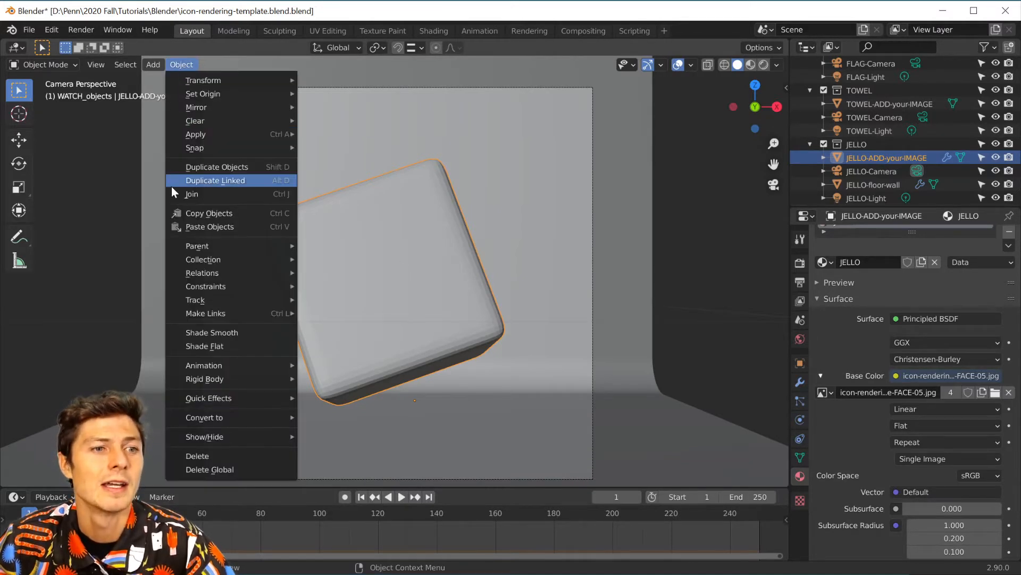
click(222, 335)
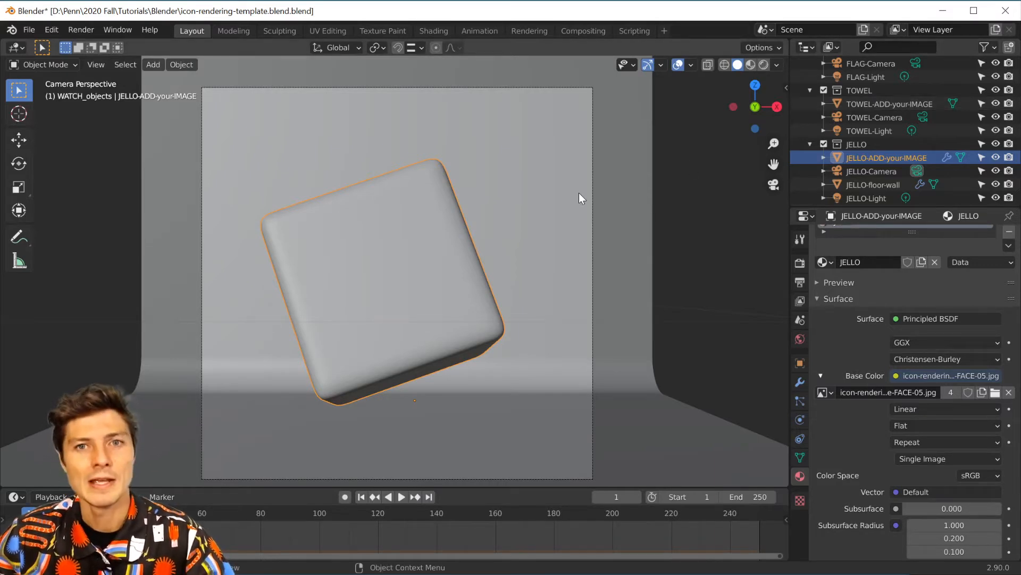
Step: Play the jello animation through the camera, pausing and replaying it to preview how the cube drops and wobbles
scroll(507, 202, up, 5)
scroll(506, 202, down, 6)
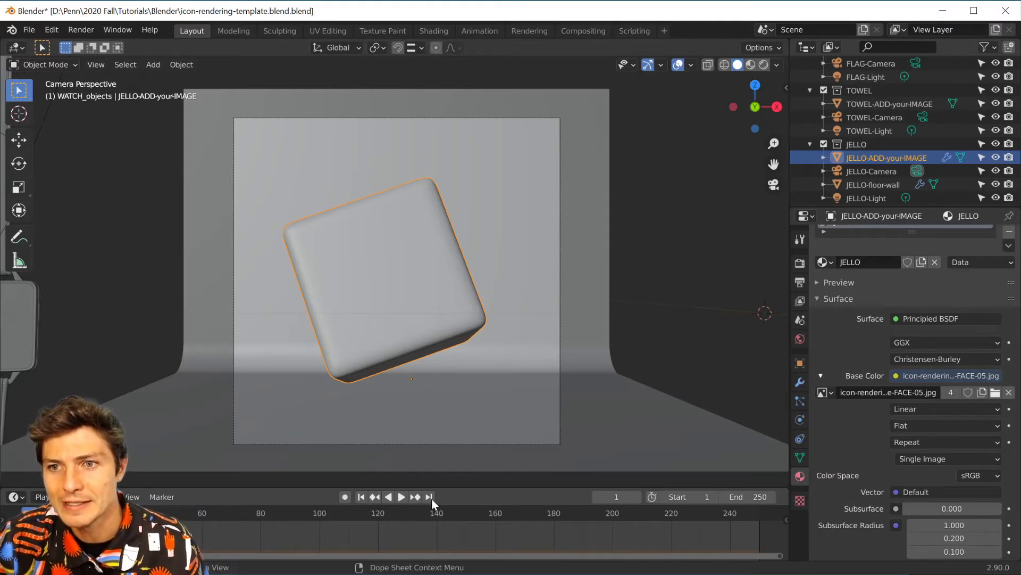
click(401, 498)
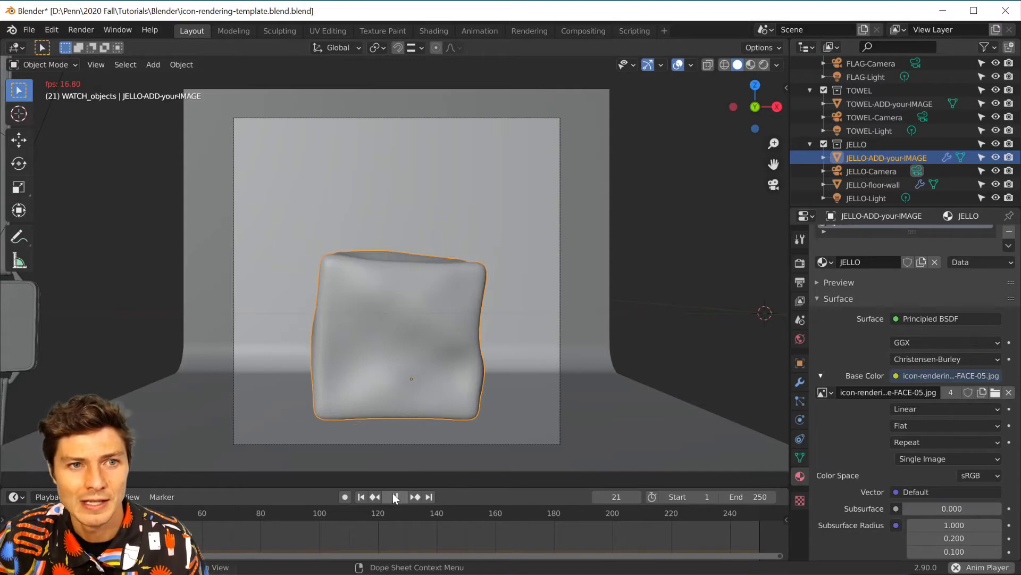
click(395, 497)
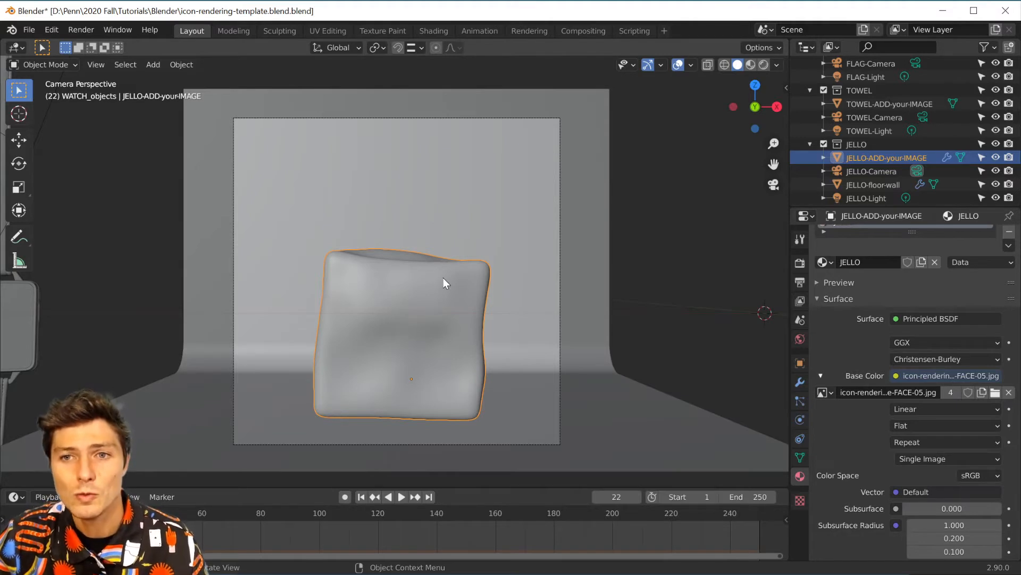
click(401, 497)
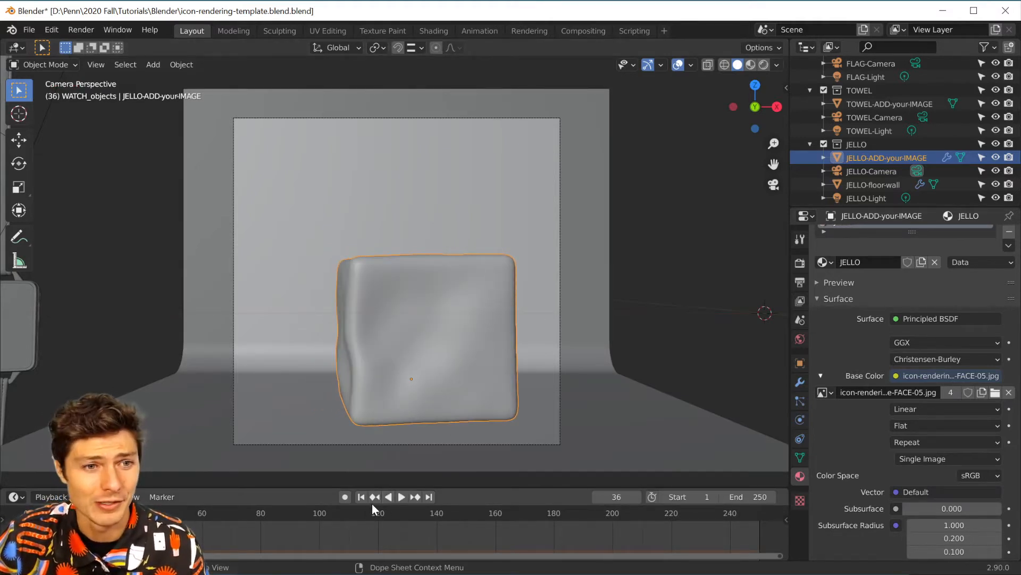
key(shift+ctrl+space)
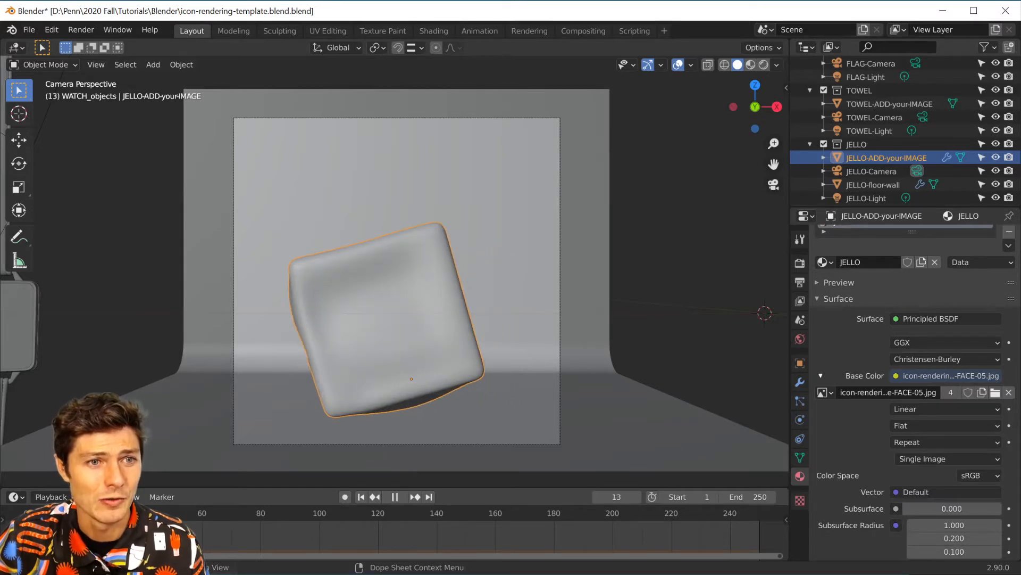
Step: Stop the animation at frame 41 and show the viewport with rendered shading
click(194, 511)
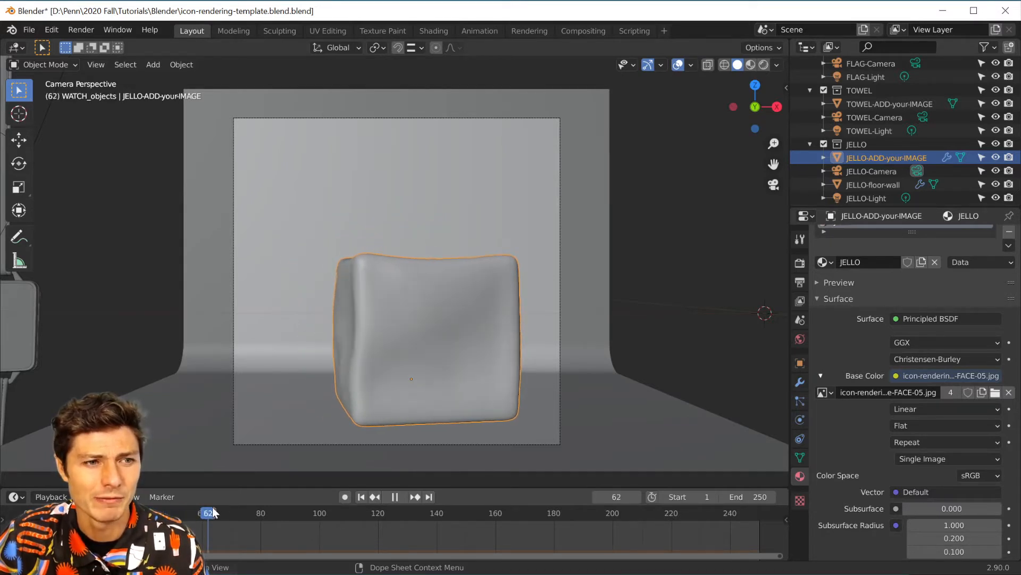
drag(194, 511, 154, 503)
key(Escape)
click(762, 63)
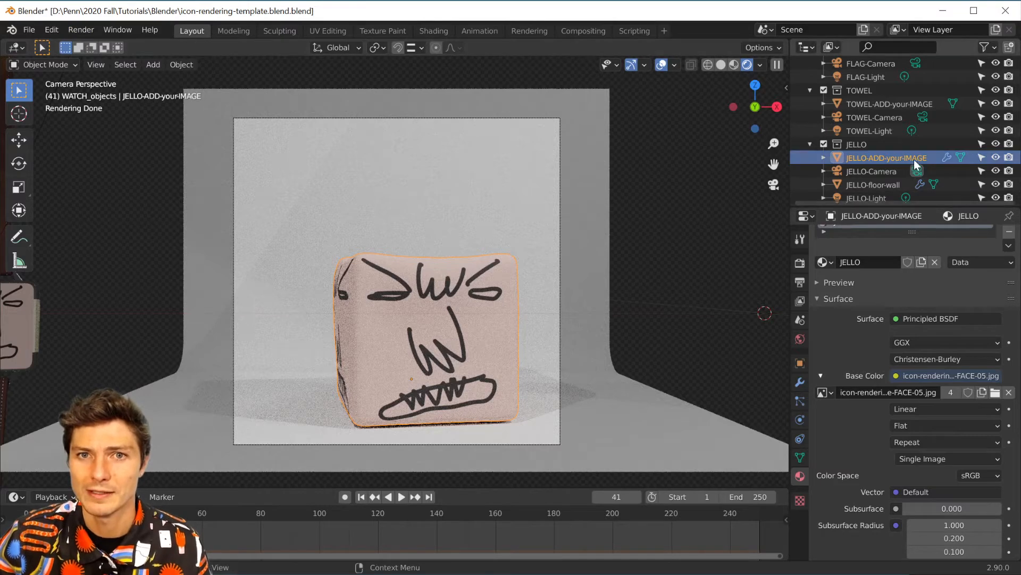
Step: Render frame 41 of the jello scene as a still image
click(80, 30)
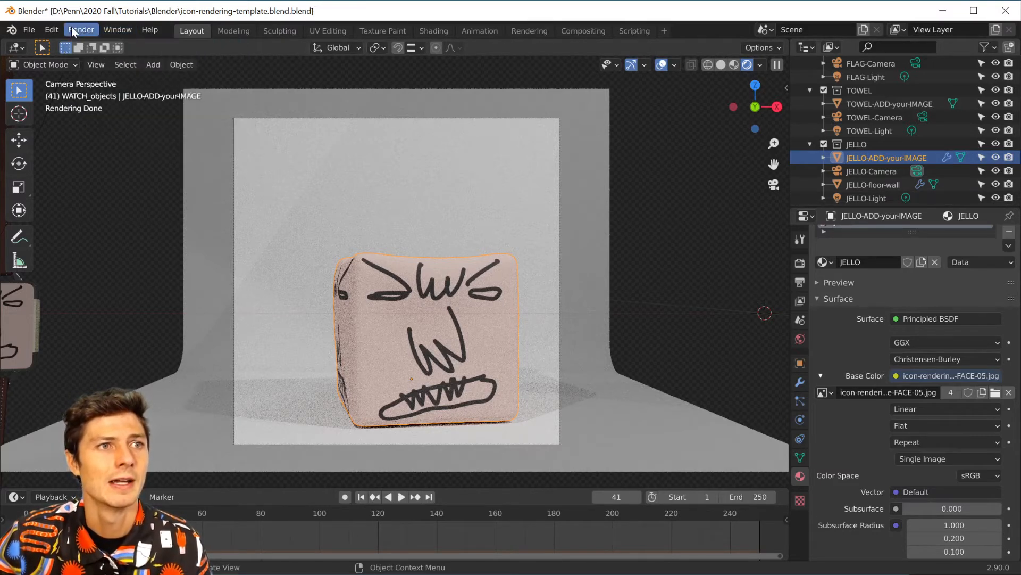
click(74, 30)
click(91, 45)
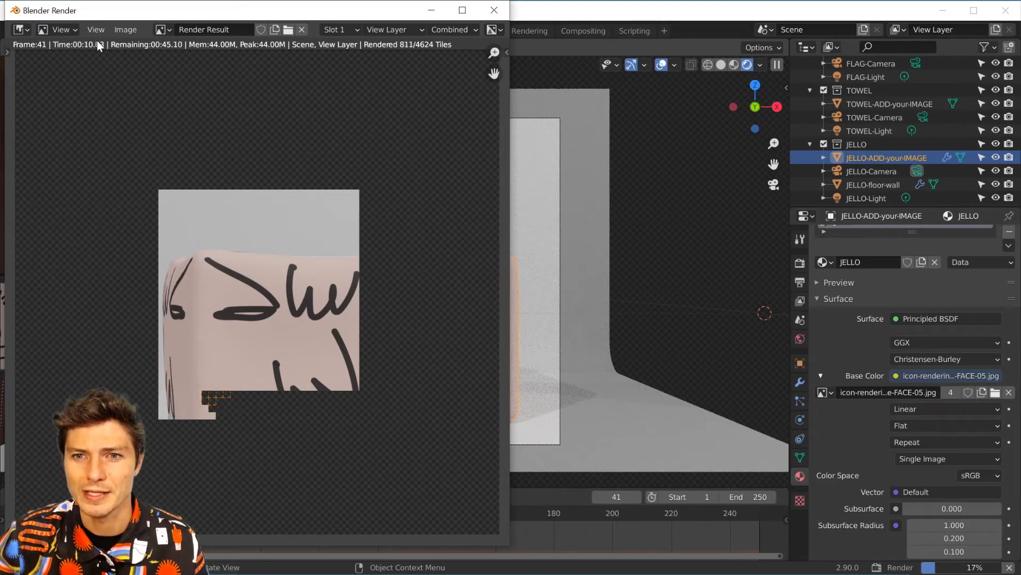
Step: Examine the jello render up close and as a whole while it processes, moving its window clear of the presenter
scroll(176, 243, up, 6)
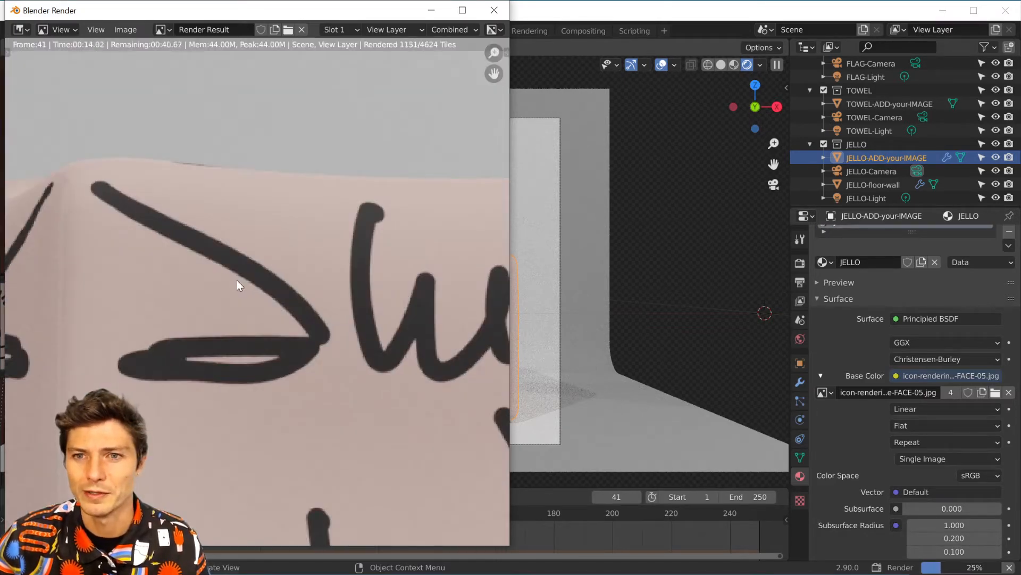
scroll(238, 280, down, 4)
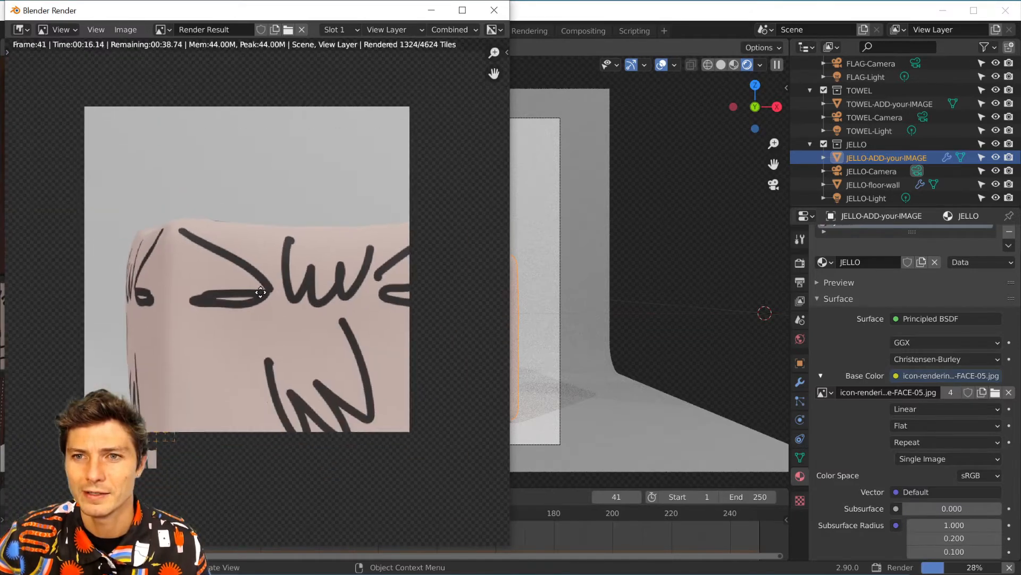
scroll(213, 254, down, 4)
middle_drag(212, 255, 333, 262)
scroll(183, 325, up, 4)
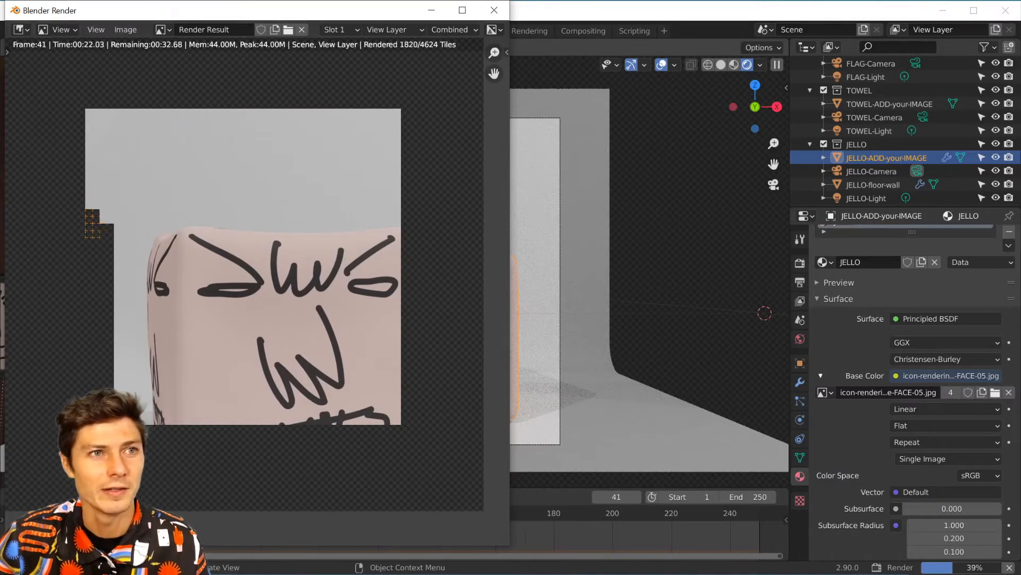
drag(169, 14, 338, 22)
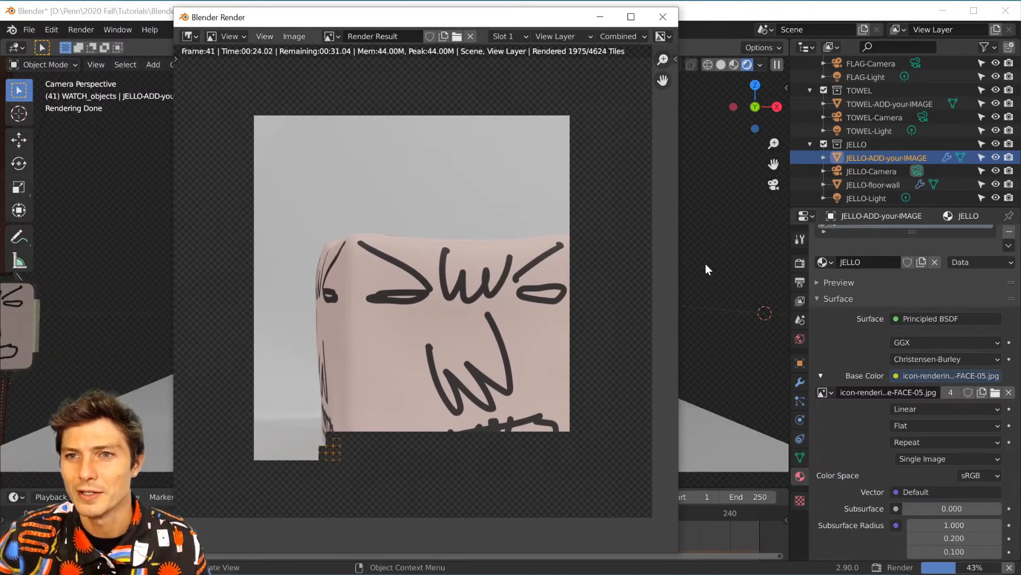
scroll(608, 293, down, 3)
scroll(606, 288, up, 5)
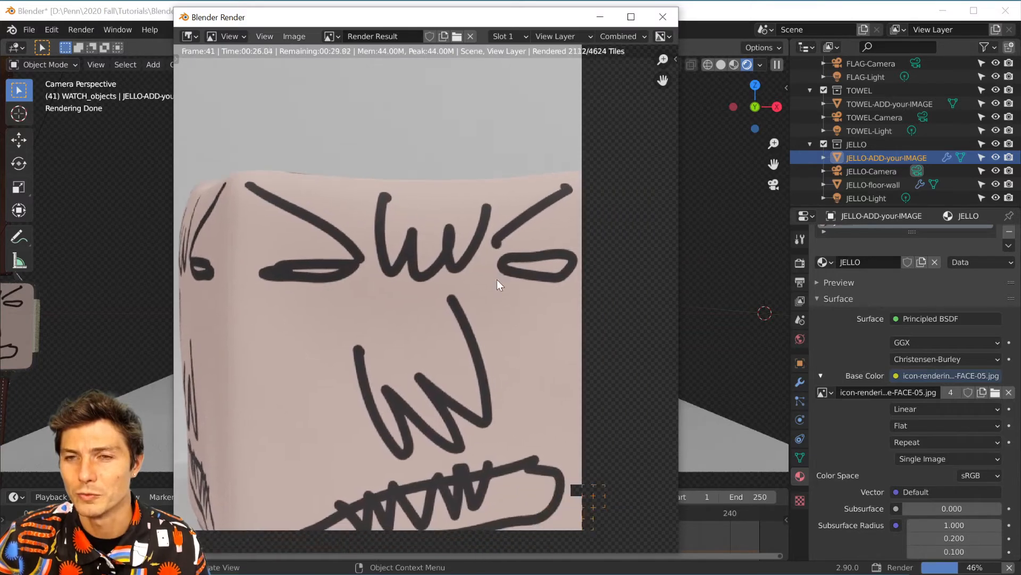
scroll(478, 324, up, 2)
middle_drag(463, 371, 506, 257)
scroll(462, 333, down, 4)
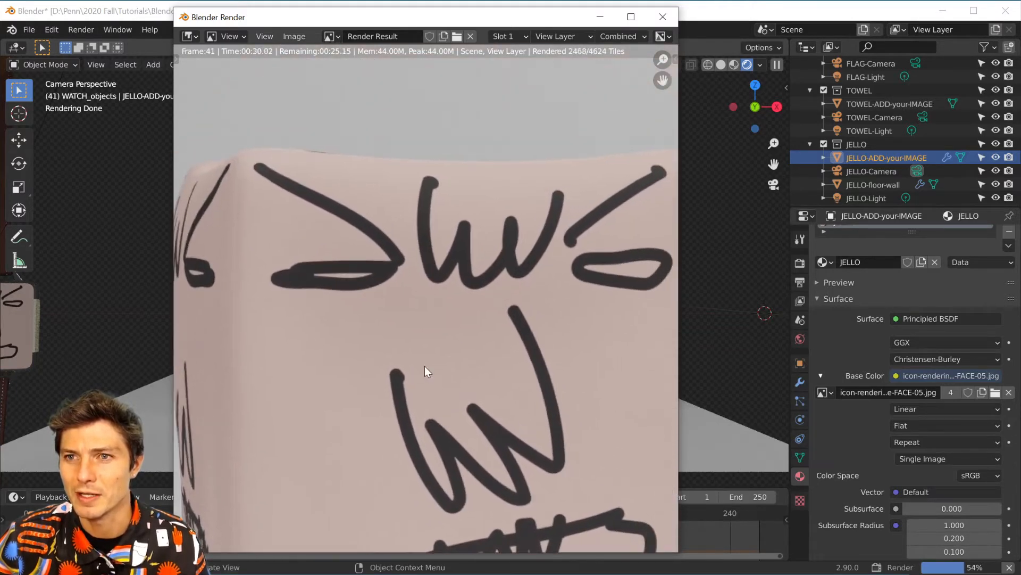
middle_drag(436, 388, 439, 323)
middle_drag(470, 390, 404, 375)
scroll(407, 374, down, 1)
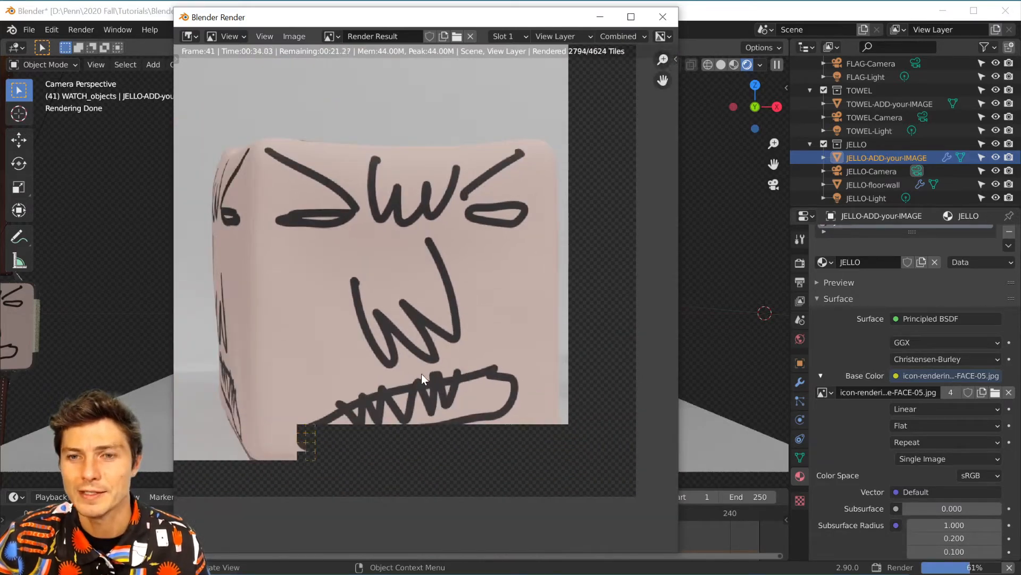
scroll(423, 374, down, 1)
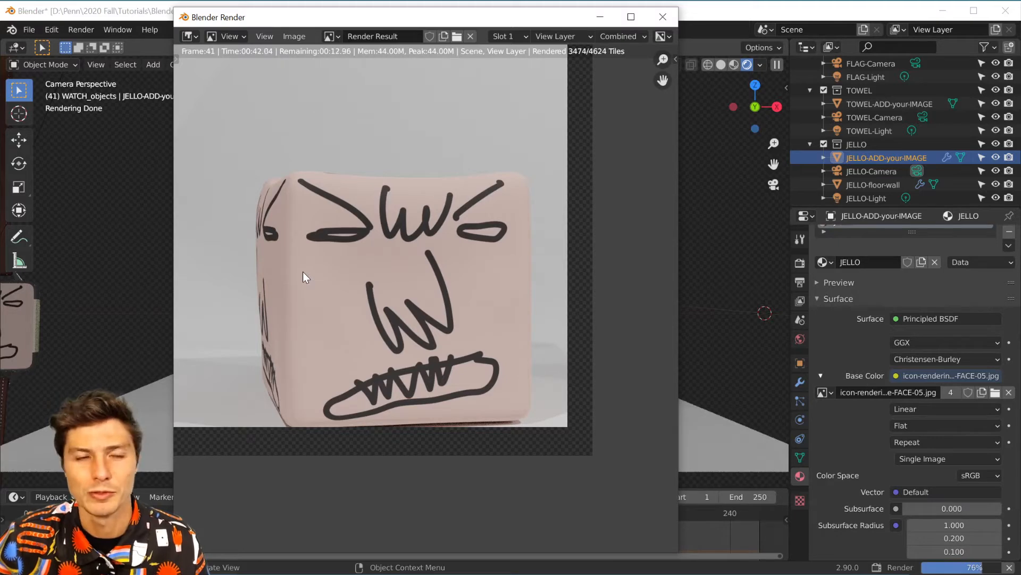
scroll(321, 269, up, 1)
scroll(320, 270, down, 2)
middle_drag(320, 270, 360, 294)
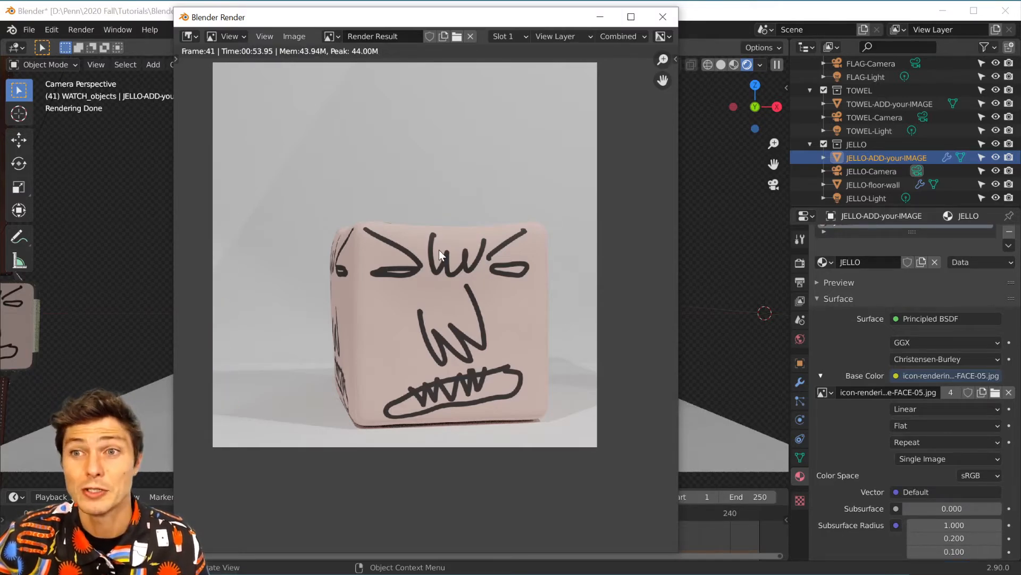
Step: Save the finished jello render as jfkd.png in the Blender tutorials folder and close the render window
click(295, 36)
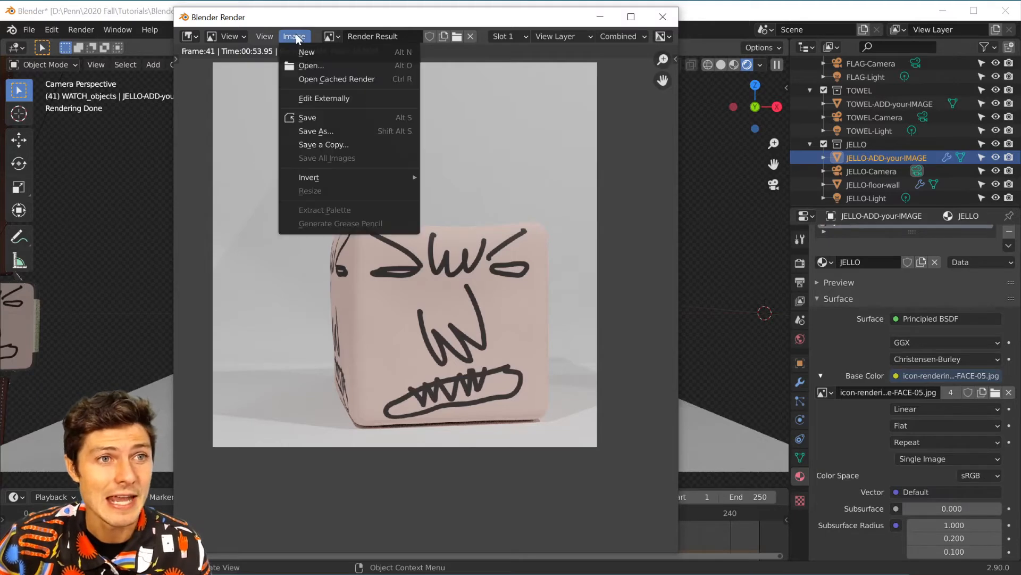
click(324, 116)
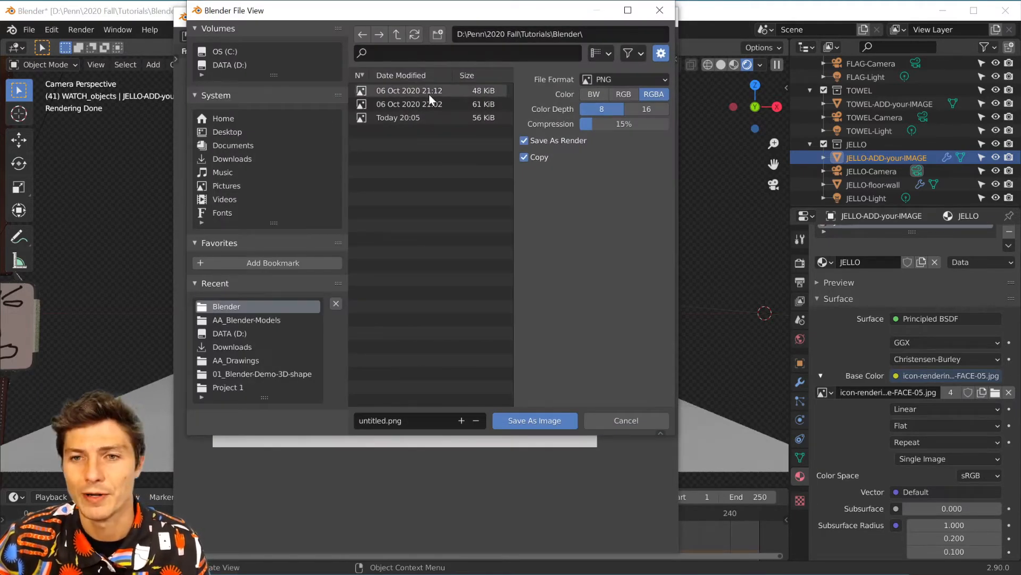
click(384, 421)
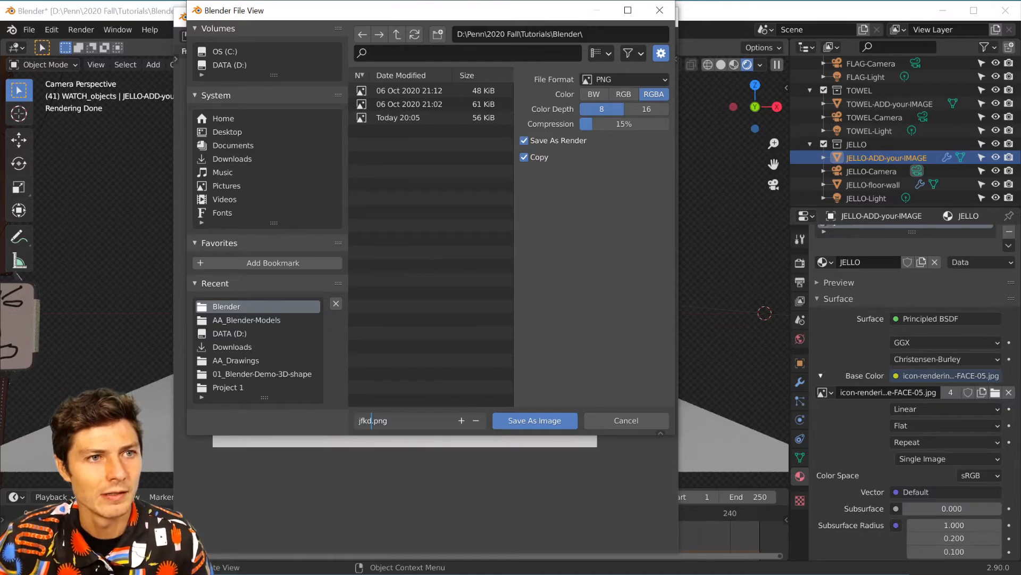
click(509, 419)
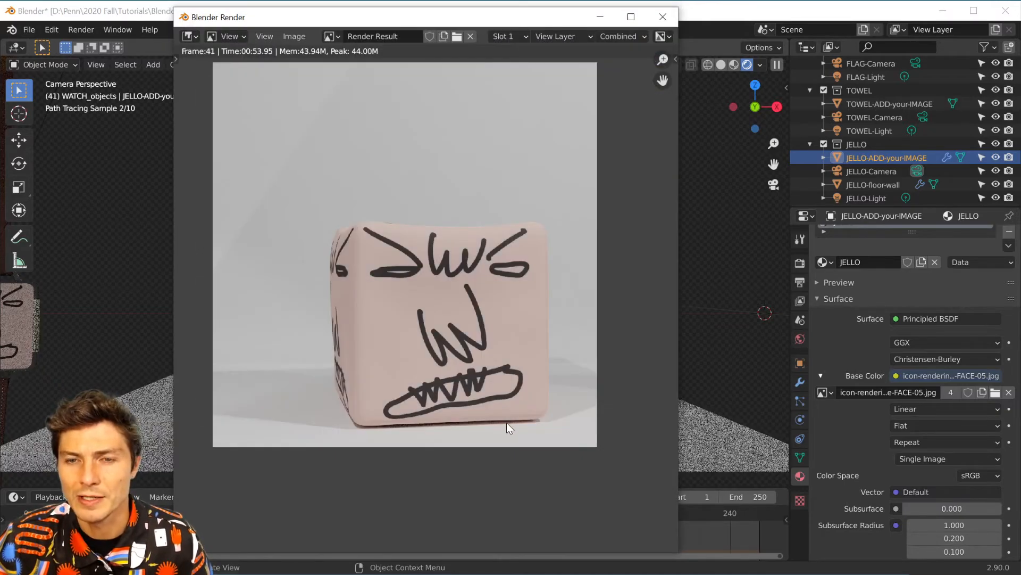
click(663, 18)
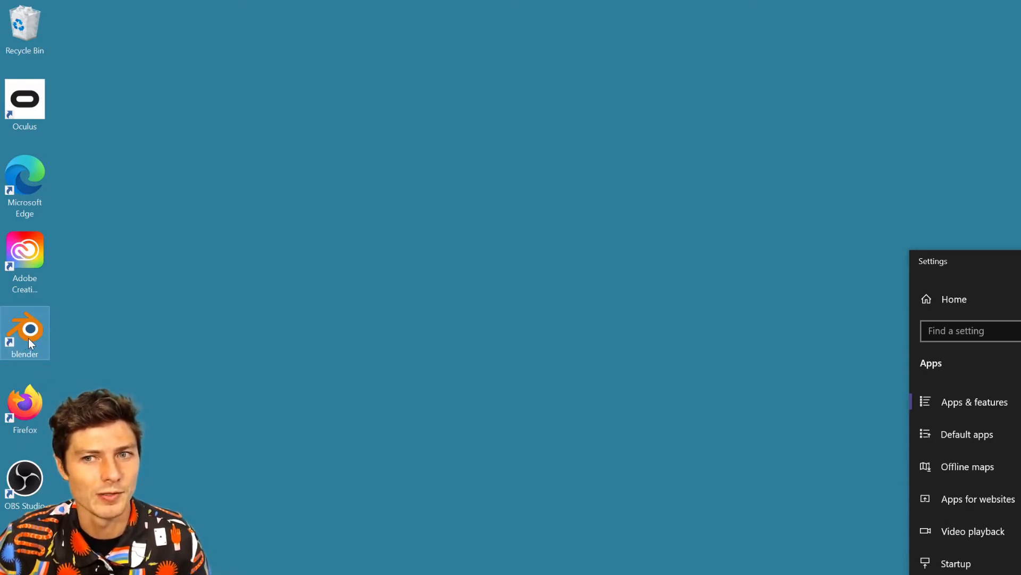
Step: Launch Blender from the desktop and open the recent icon-rendering-template.blend file
mouse_move(39, 335)
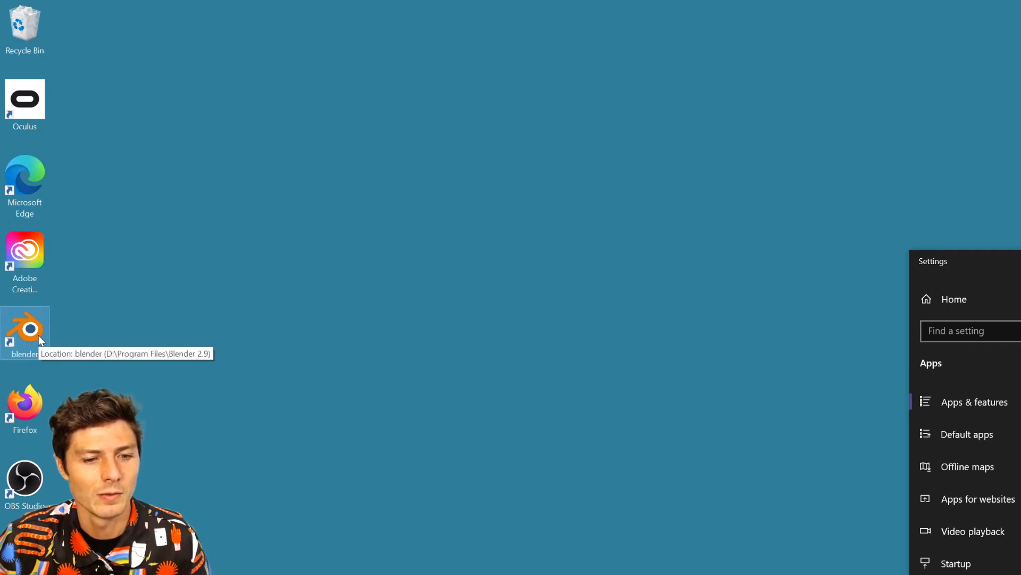
double_click(39, 335)
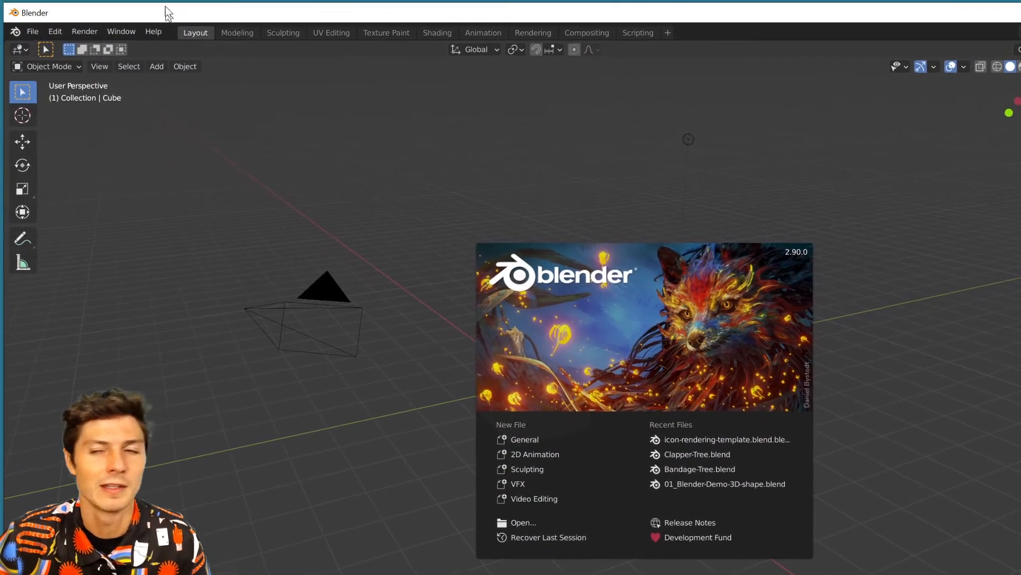
mouse_move(1020, 574)
mouse_down()
mouse_move(1006, 551)
mouse_move(1009, 525)
mouse_move(1014, 574)
mouse_up()
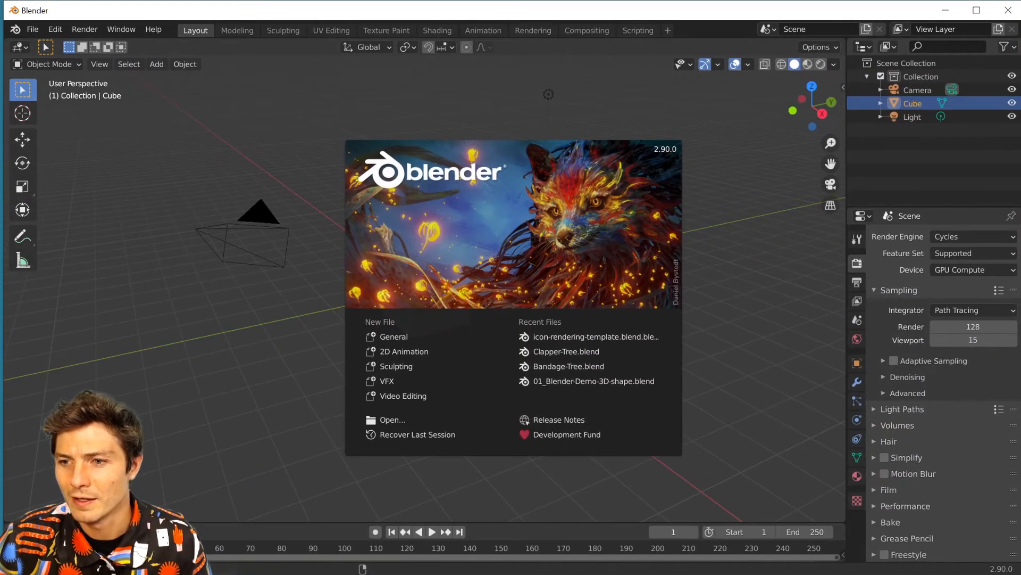
click(568, 335)
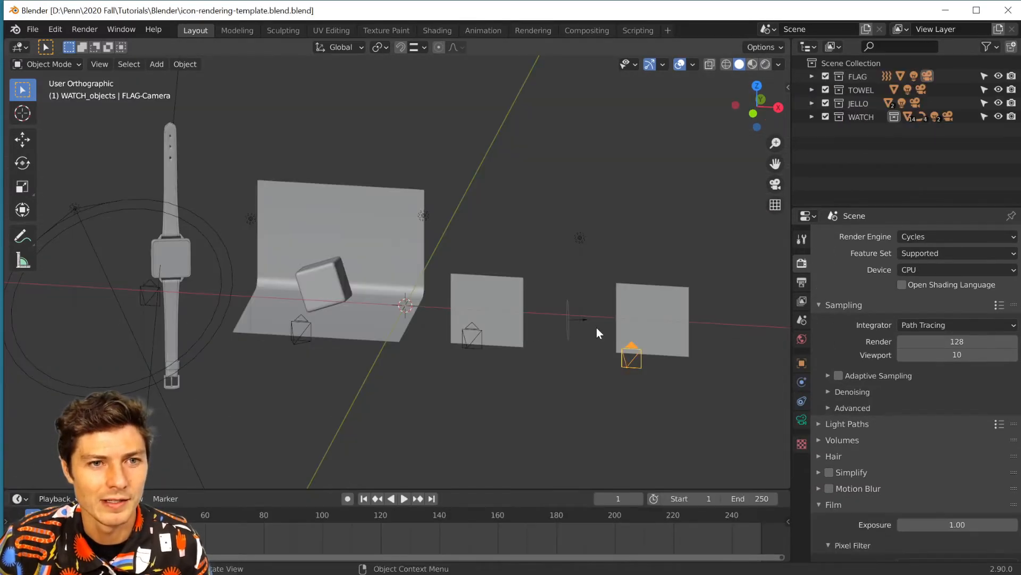
Step: Load icon-rendering-template-FACE-05.jpg as the base colour image of the flag's material
click(673, 324)
click(801, 476)
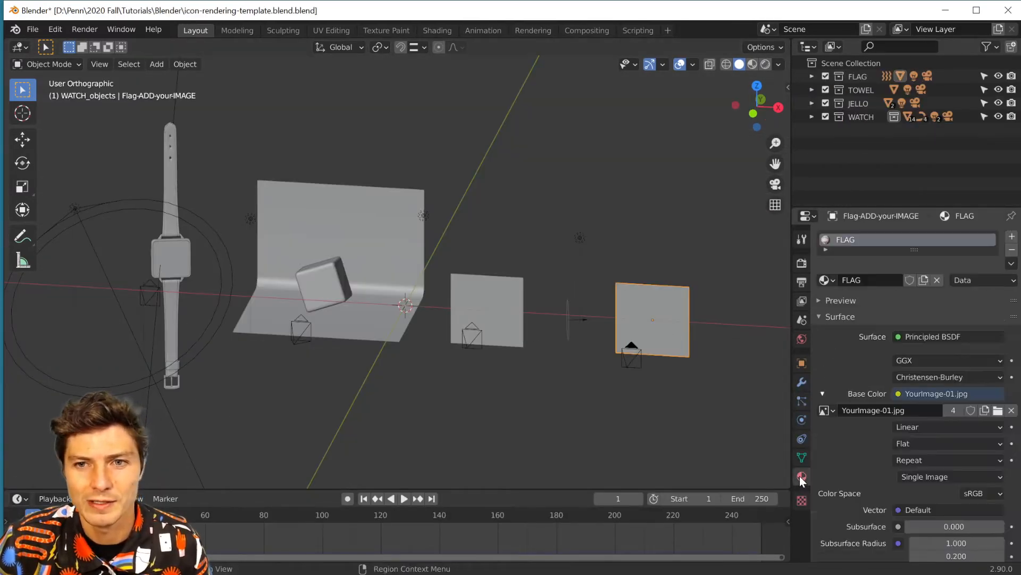
click(998, 410)
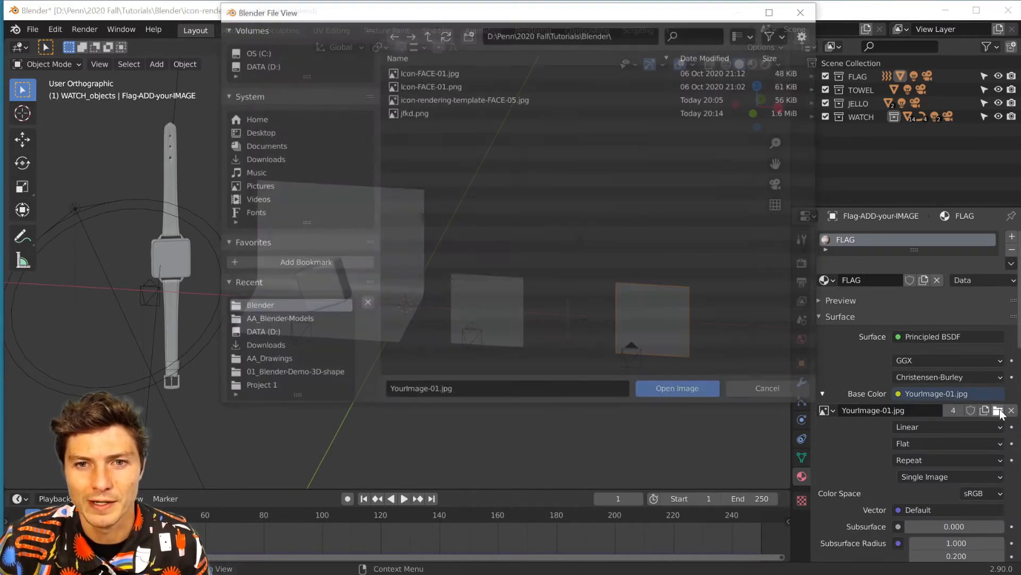
click(460, 98)
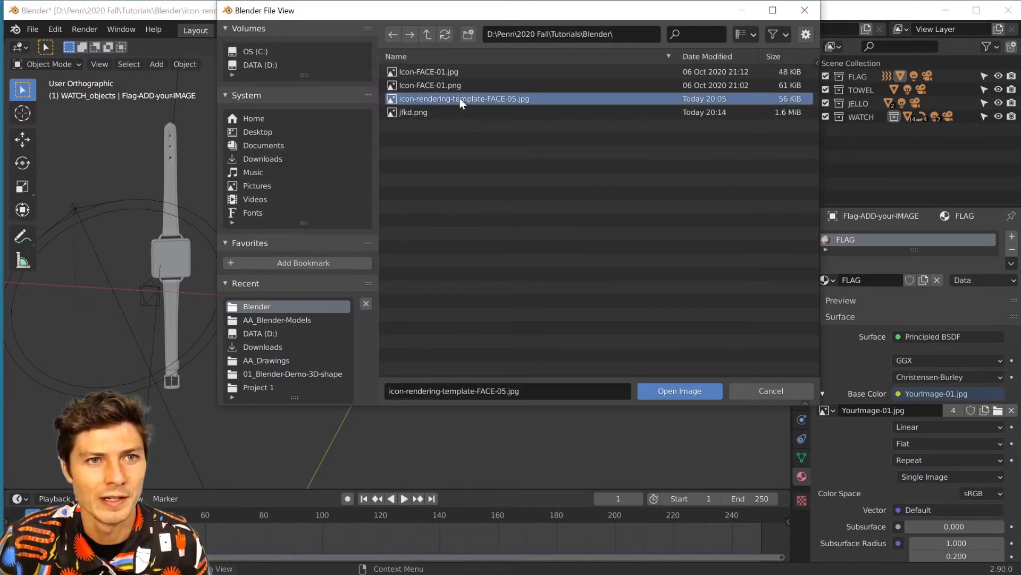
click(683, 390)
scroll(652, 333, up, 1)
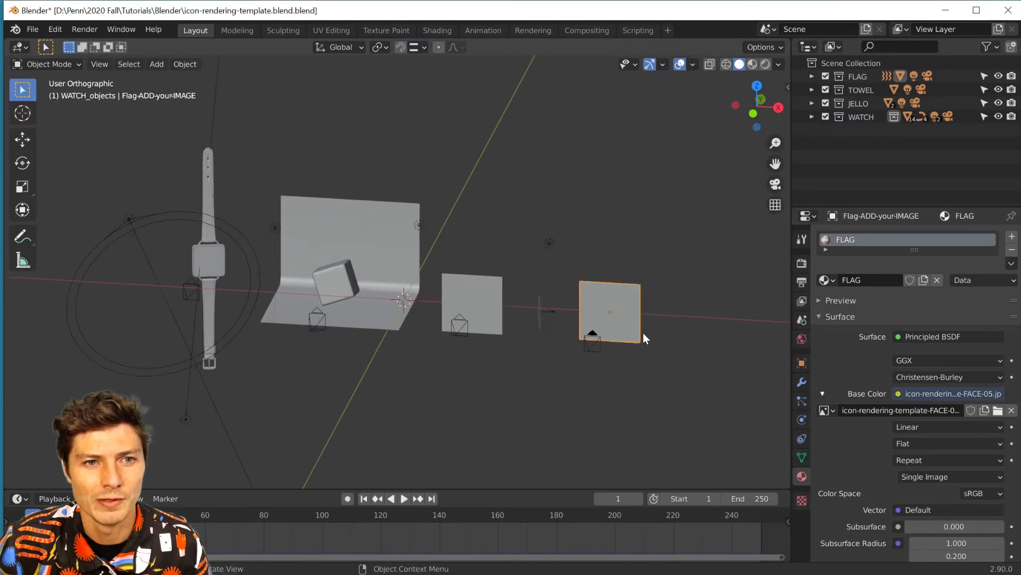
Step: Select FLAG-Camera as the active camera and look at the flag through it
click(812, 76)
click(913, 117)
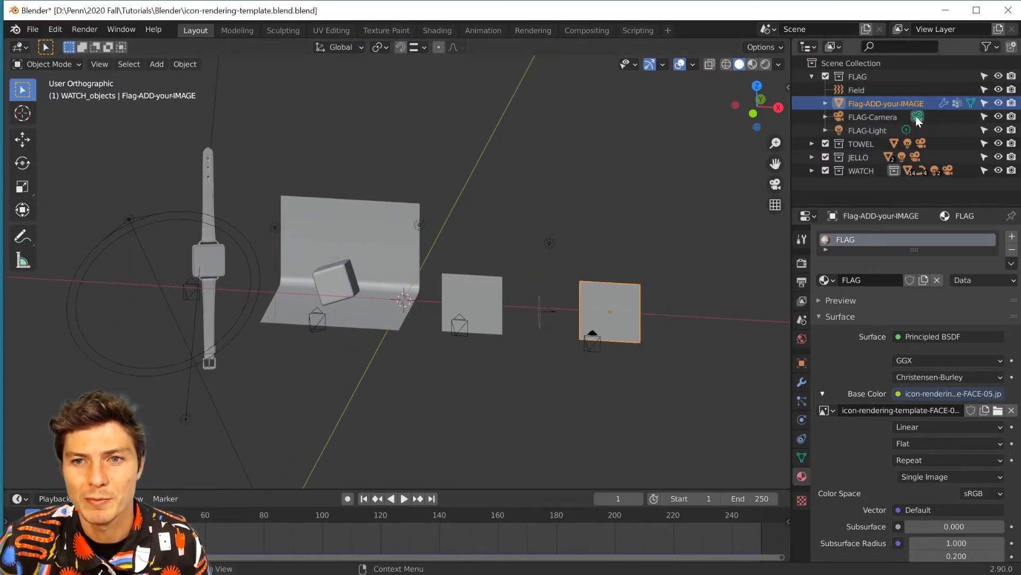
click(104, 64)
mouse_move(135, 218)
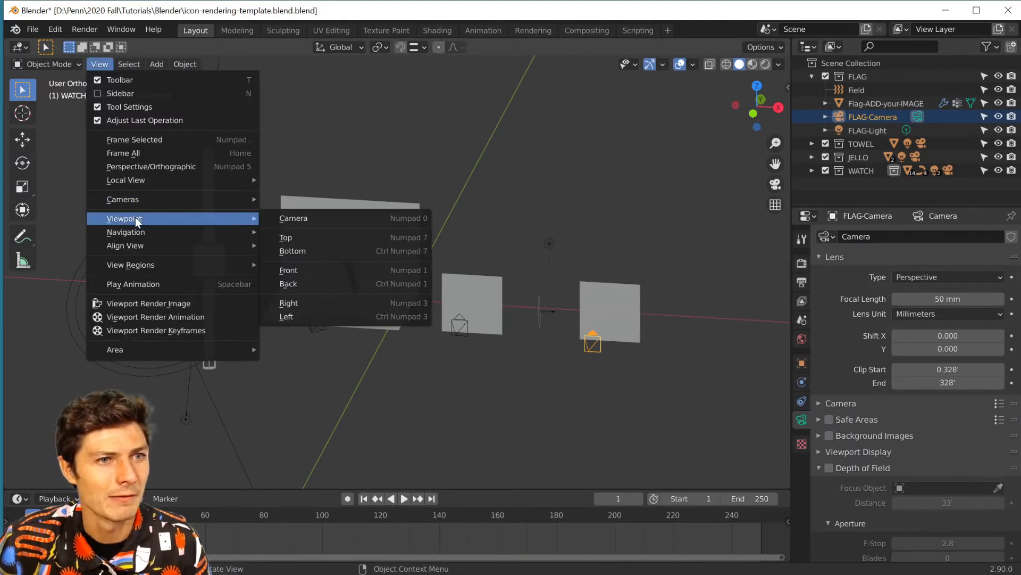
click(292, 218)
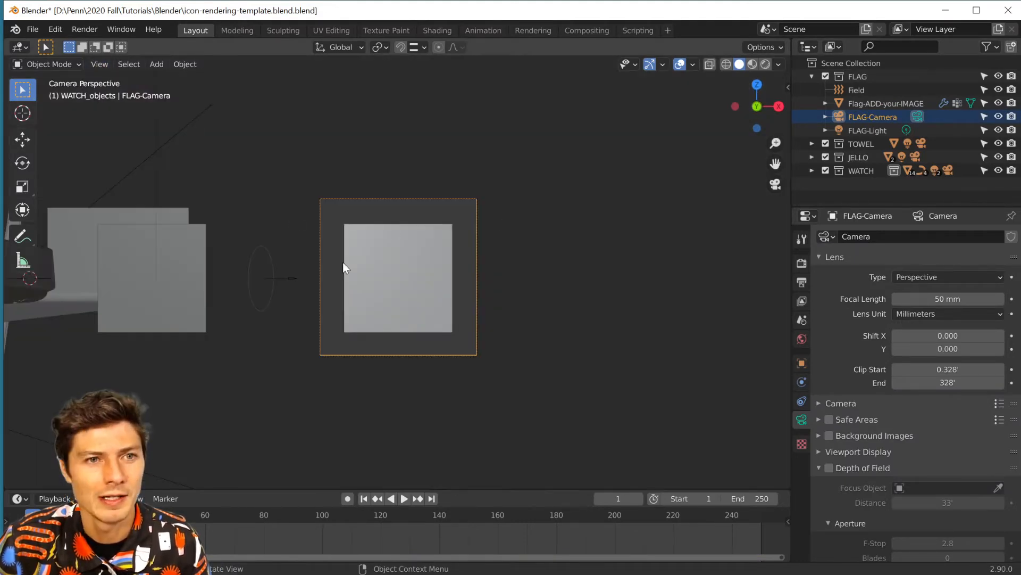
scroll(369, 265, up, 5)
scroll(394, 280, down, 1)
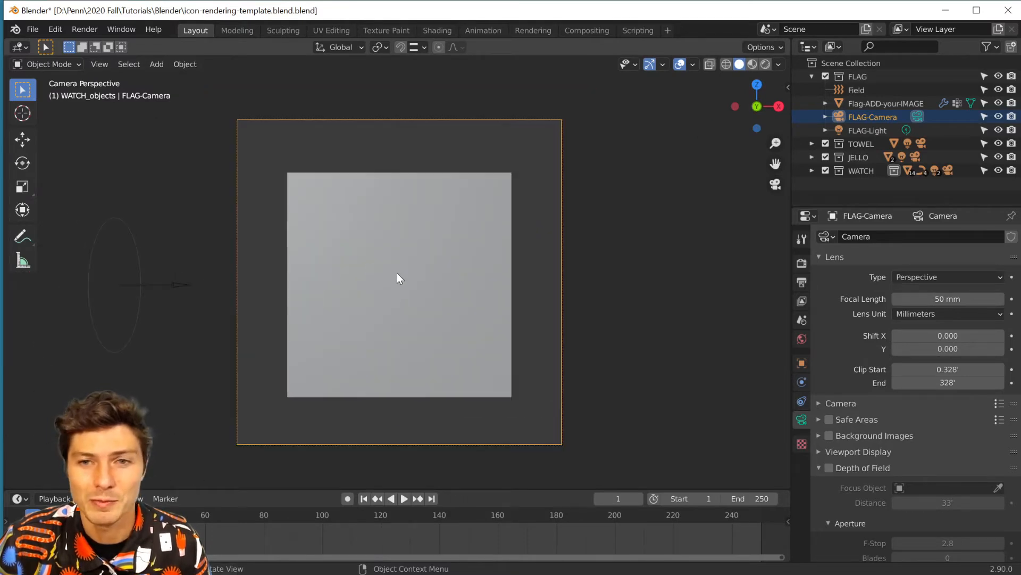
scroll(389, 339, down, 1)
scroll(376, 340, up, 1)
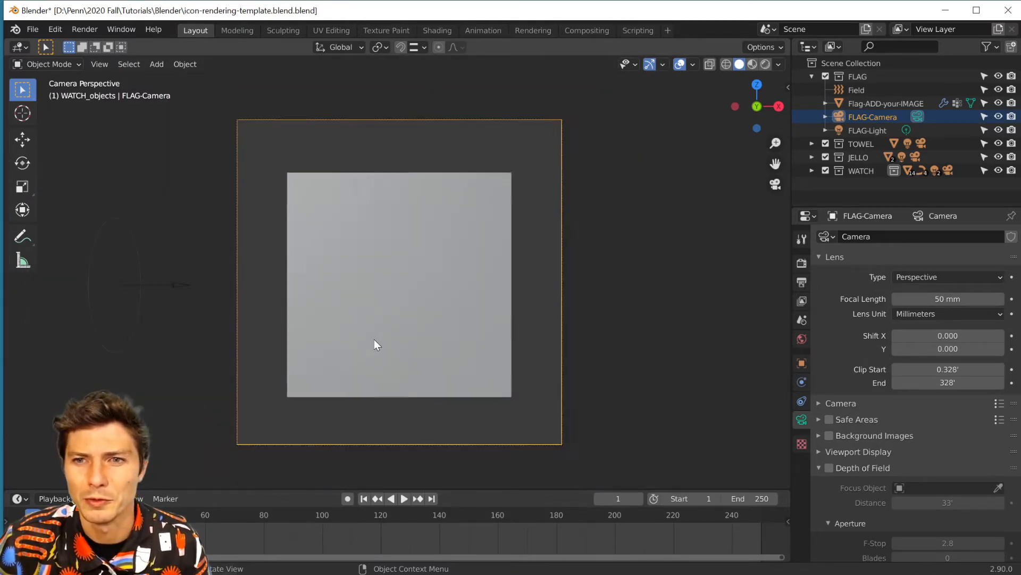
Step: Orbit out of the camera view, return to looking through the flag camera and fill the viewport with its frame
scroll(373, 340, down, 2)
middle_drag(371, 330, 340, 349)
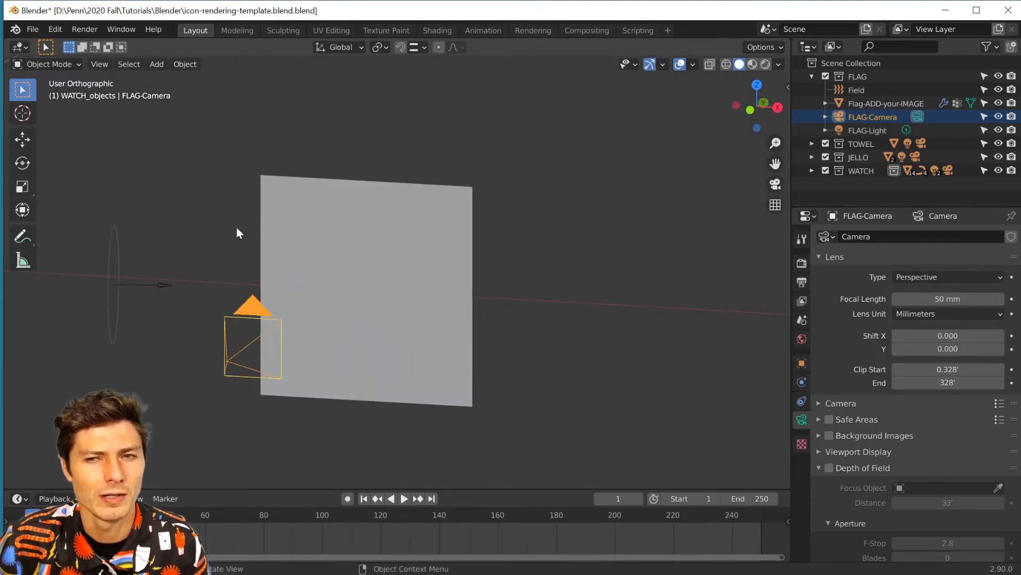
click(100, 63)
mouse_move(152, 218)
click(290, 218)
scroll(365, 240, down, 3)
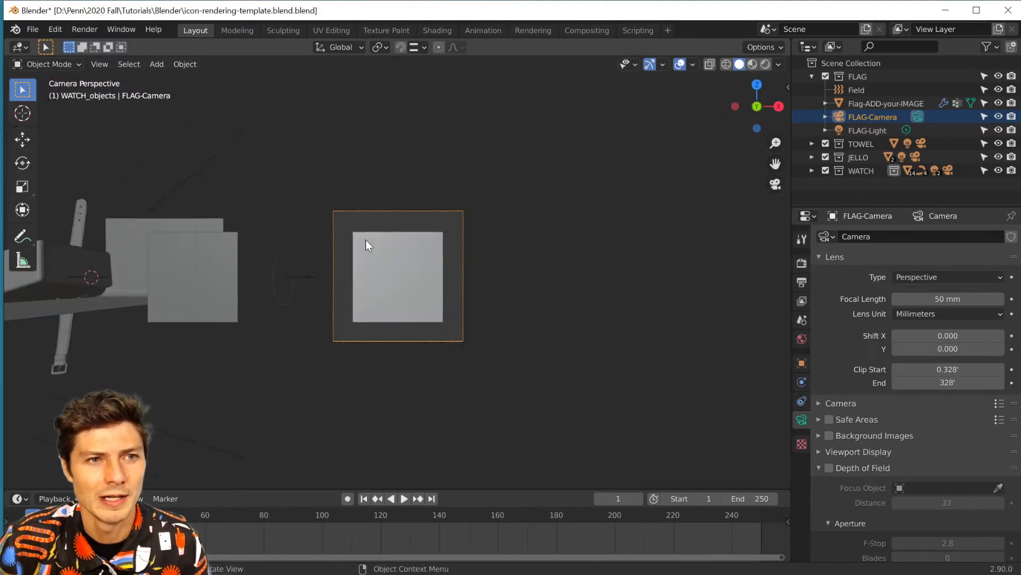
scroll(362, 260, up, 5)
scroll(383, 265, up, 1)
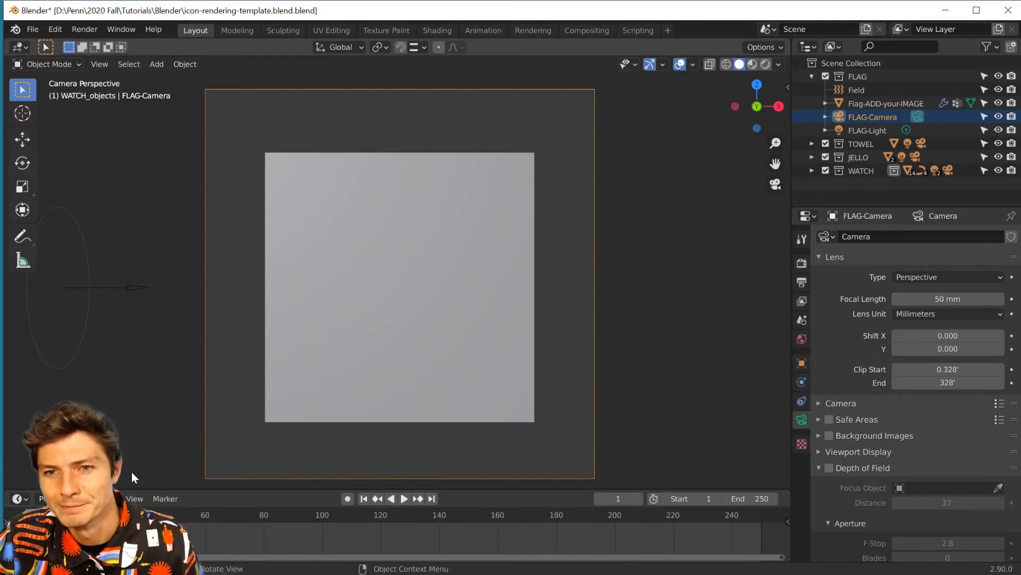
Step: Play the flag animation, stop it at frame 149 and show the flag with rendered shading
click(404, 497)
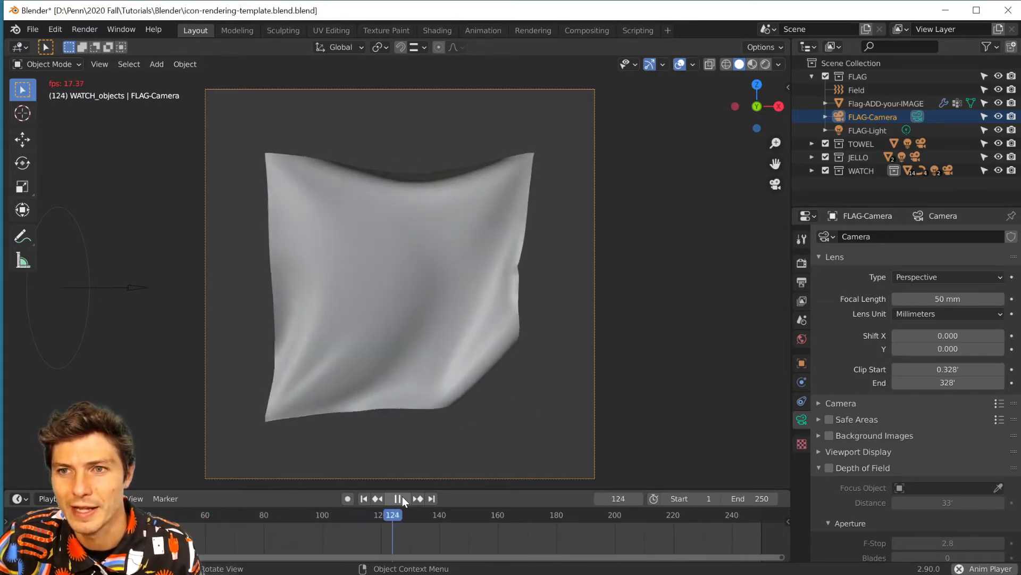
click(398, 498)
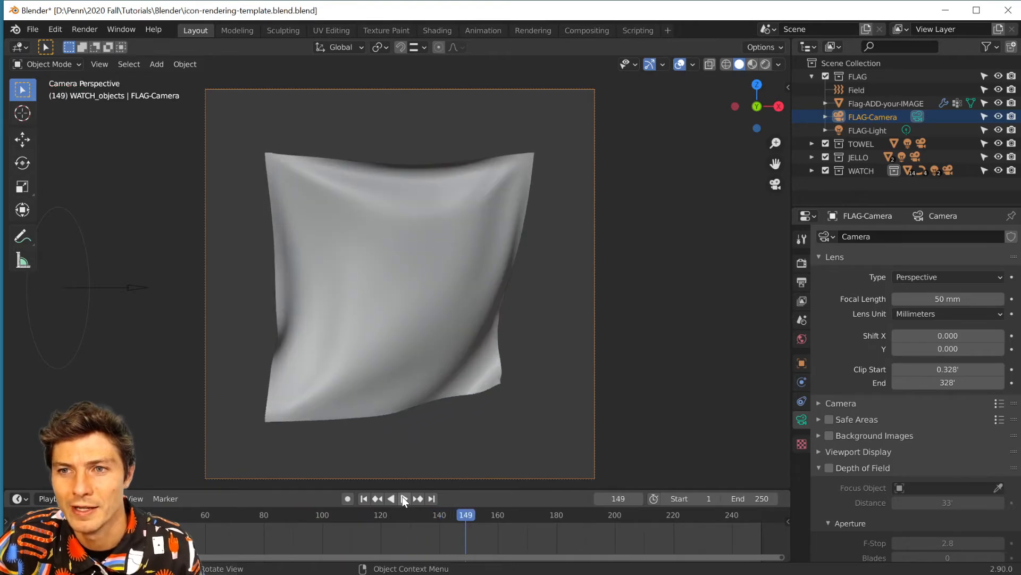
click(766, 61)
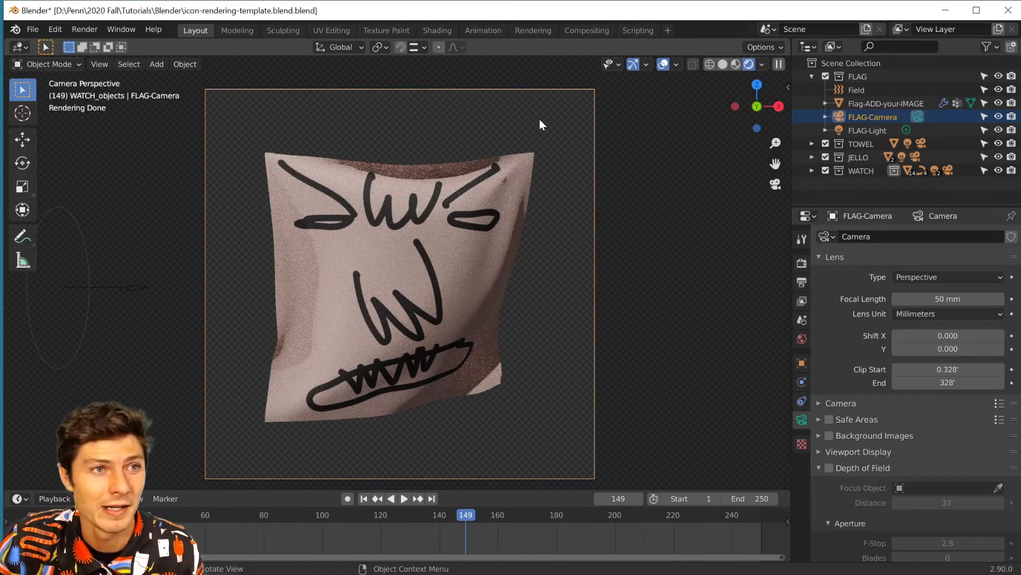
Step: Switch the viewport to material preview shading and render frame 149 of the flag as a still image
click(75, 29)
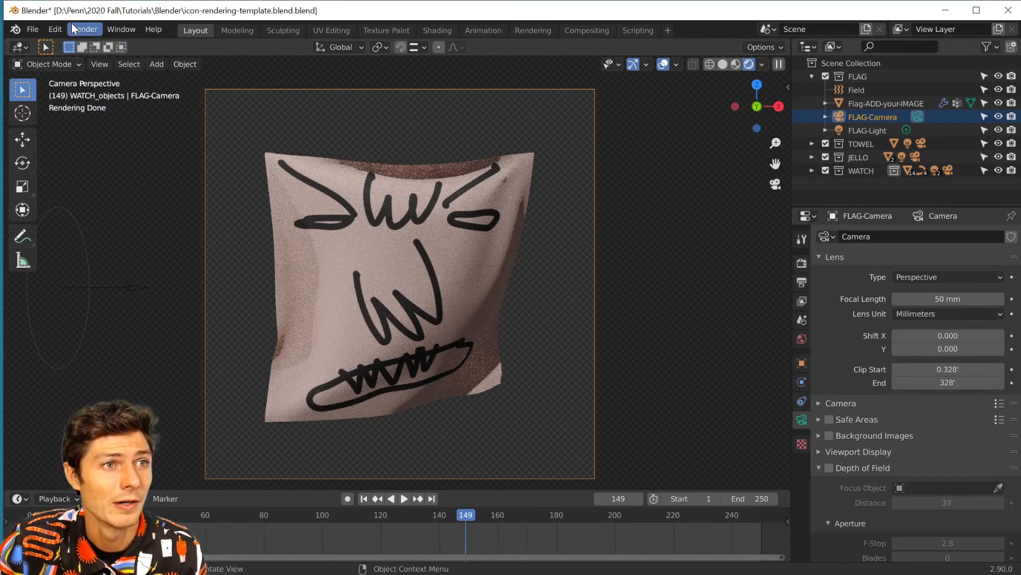
click(736, 62)
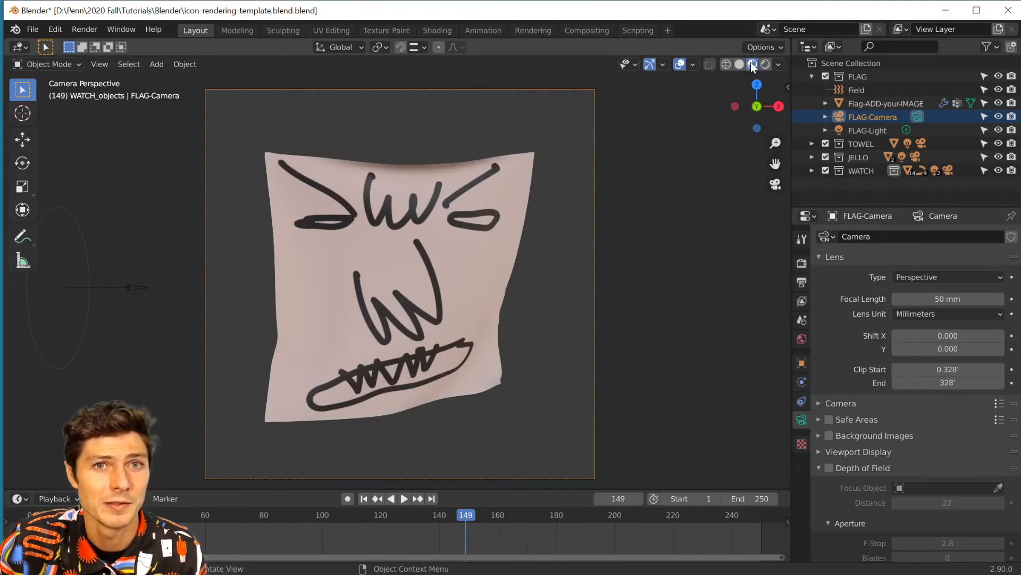
click(84, 29)
click(87, 44)
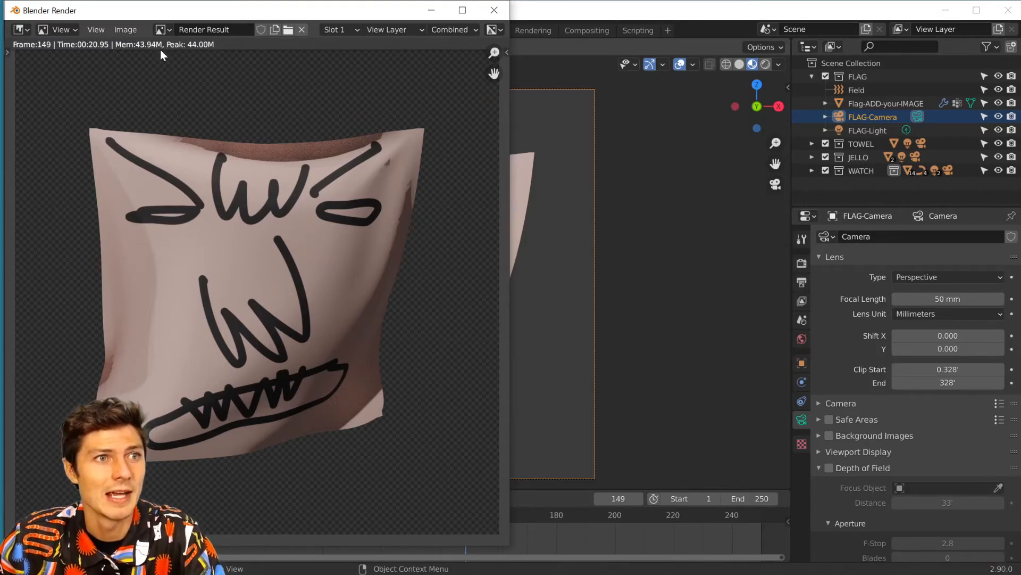
Step: Save the flag render as untitled.png in the Blender tutorials folder, in PNG format with RGBA colour
click(126, 30)
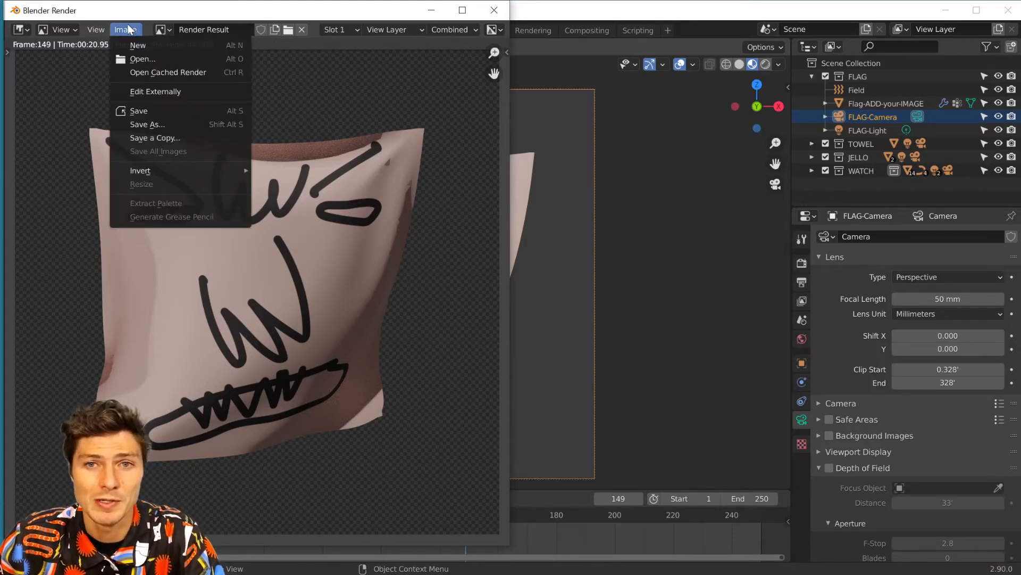
click(140, 111)
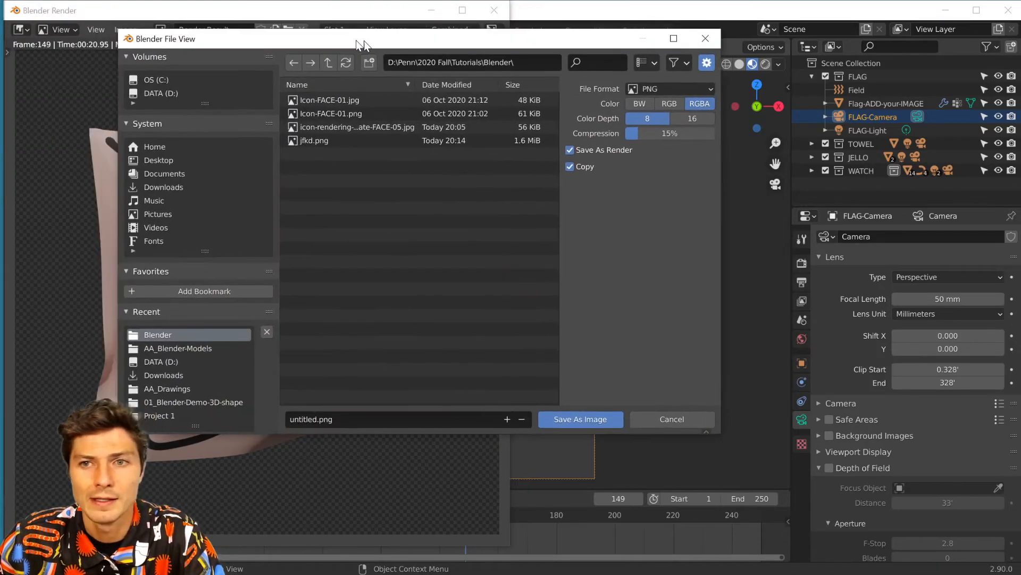
drag(363, 41, 461, 59)
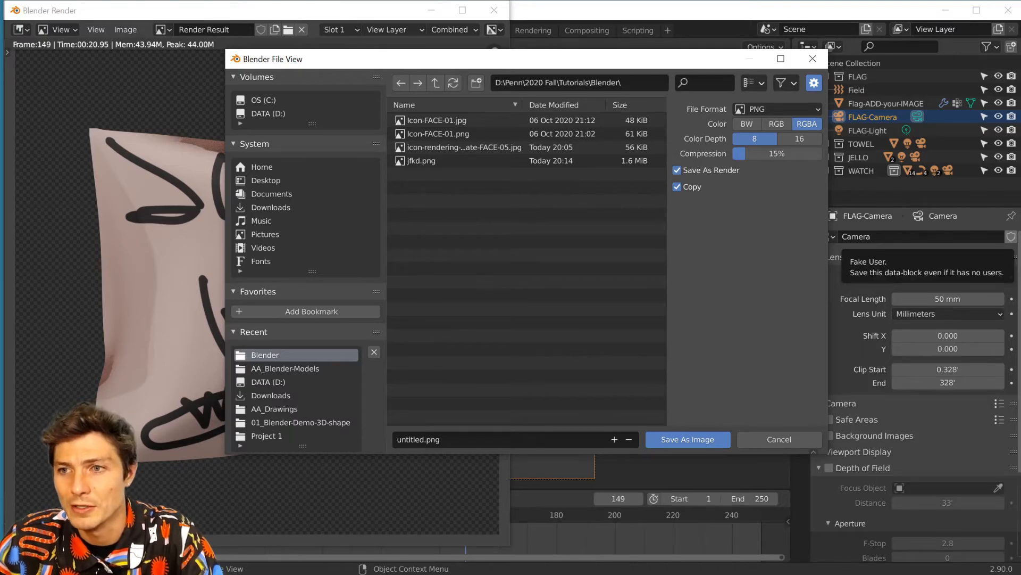
click(701, 439)
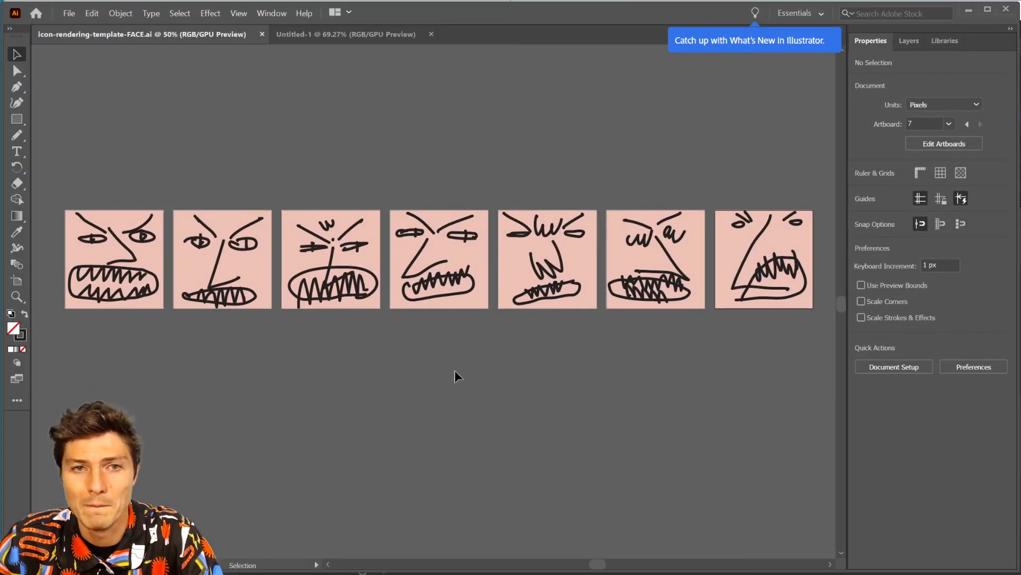
Step: Switch to the Untitled-1 document and place the jfkd and untitled renders in it as linked images
scroll(454, 370, down, 2)
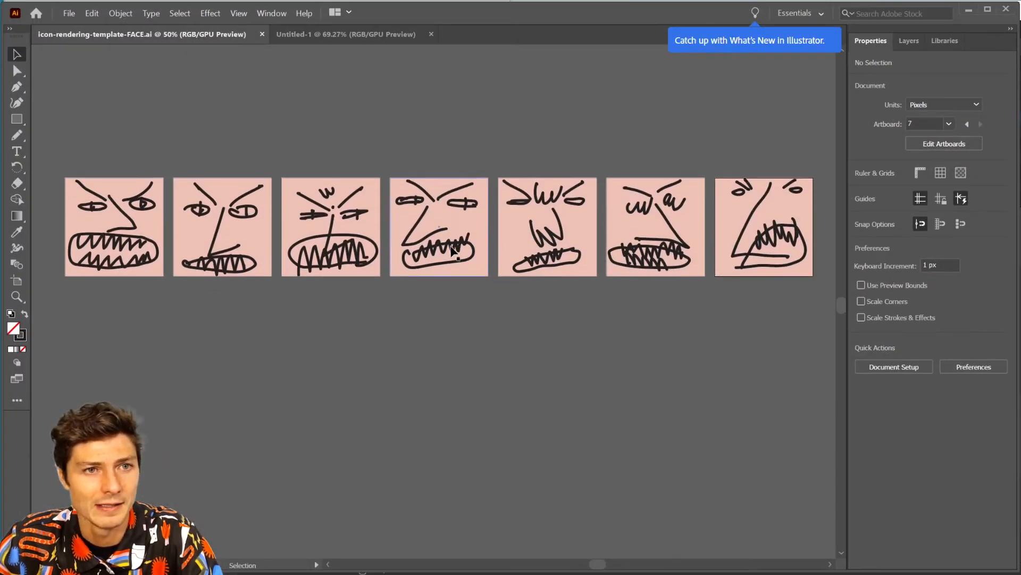
click(313, 34)
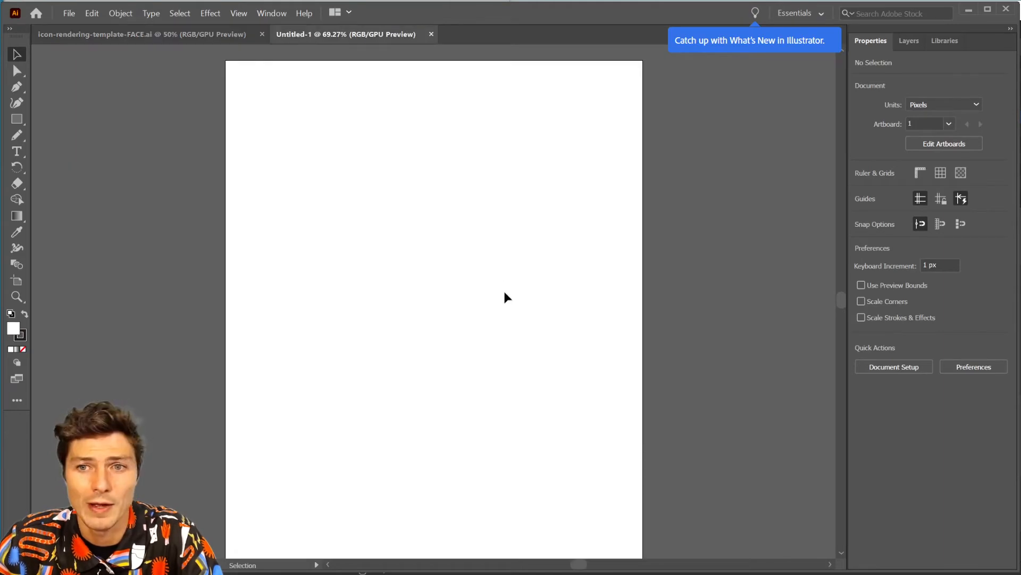
click(70, 13)
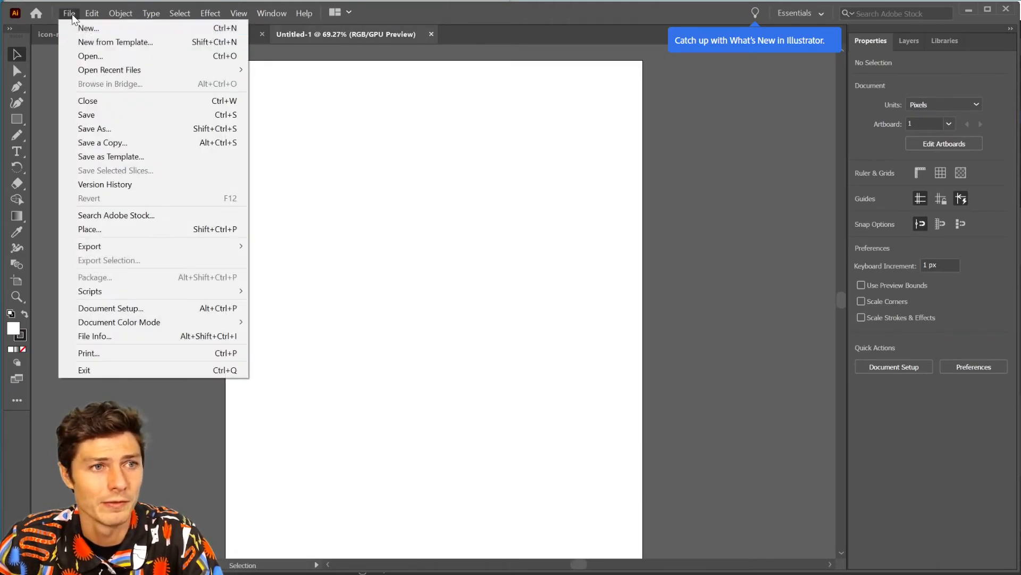
click(95, 228)
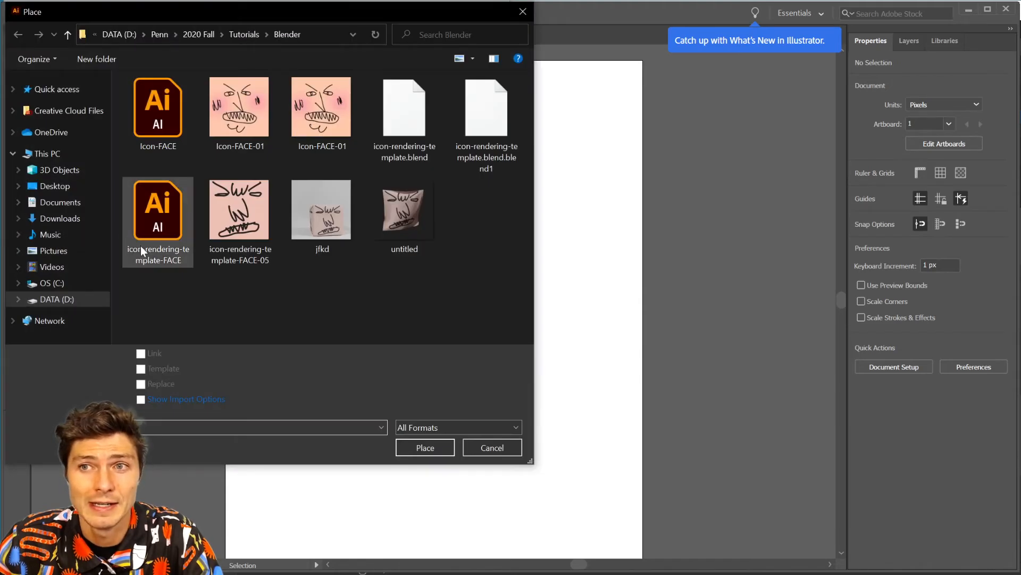
click(342, 228)
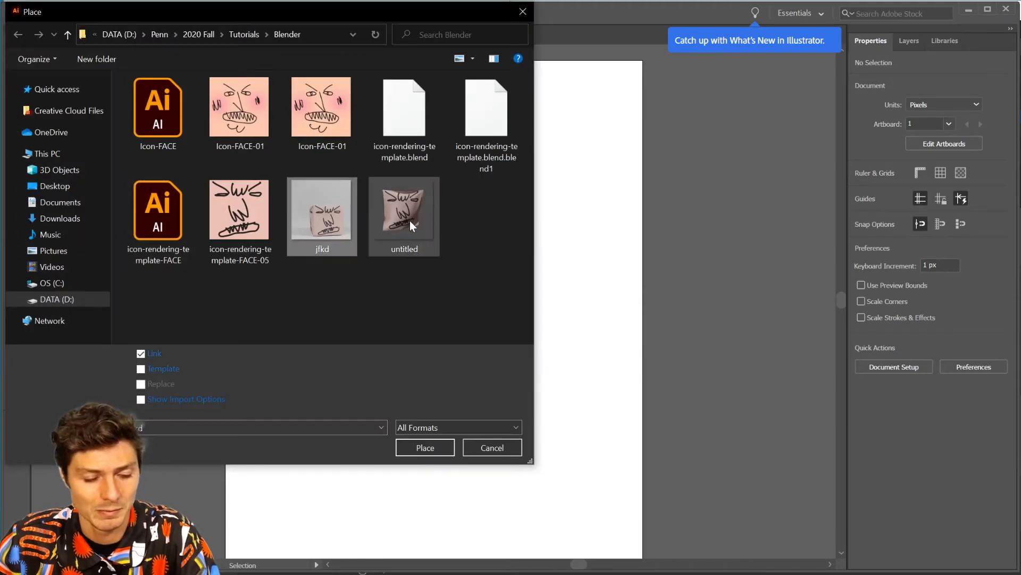
ctrl+click(410, 220)
click(424, 446)
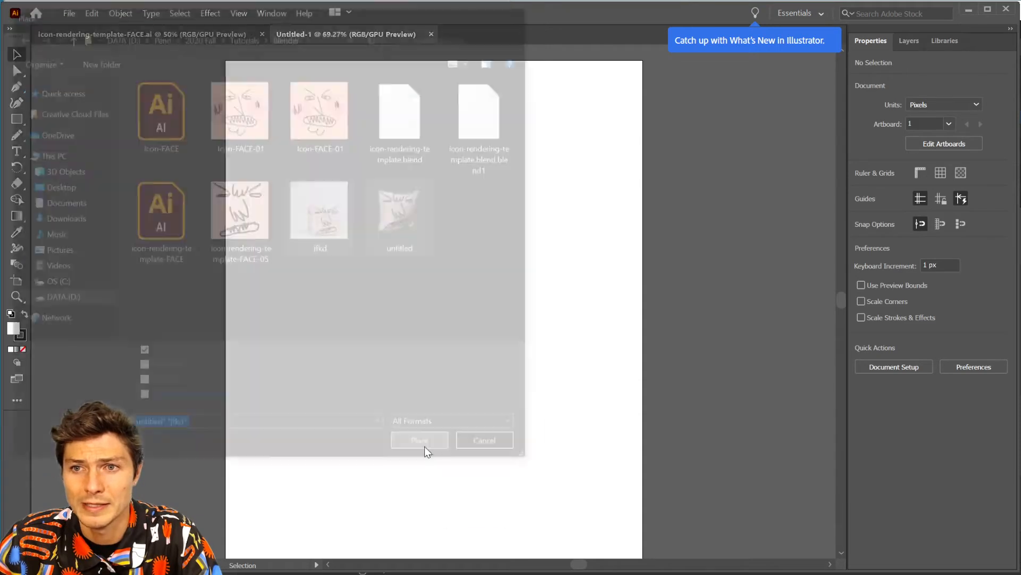
click(222, 129)
drag(223, 129, 155, 125)
Step: Shrink the flag render proportionally to a small icon and move it to the artboard's upper-left area
scroll(171, 154, down, 3)
scroll(172, 164, up, 2)
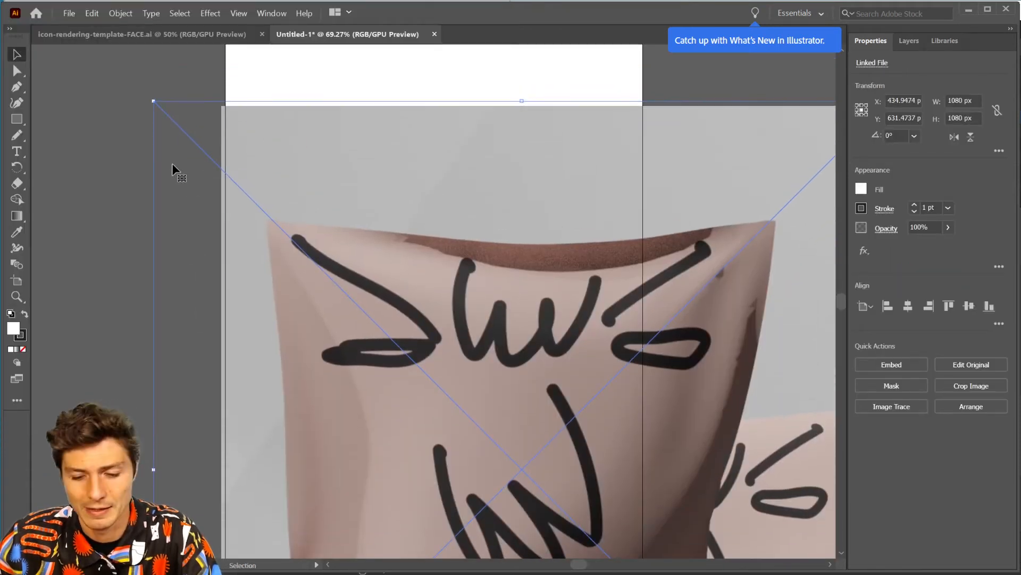
key(ctrl+minus)
key(ctrl+minus)
key(ctrl+minus)
key(ctrl+minus)
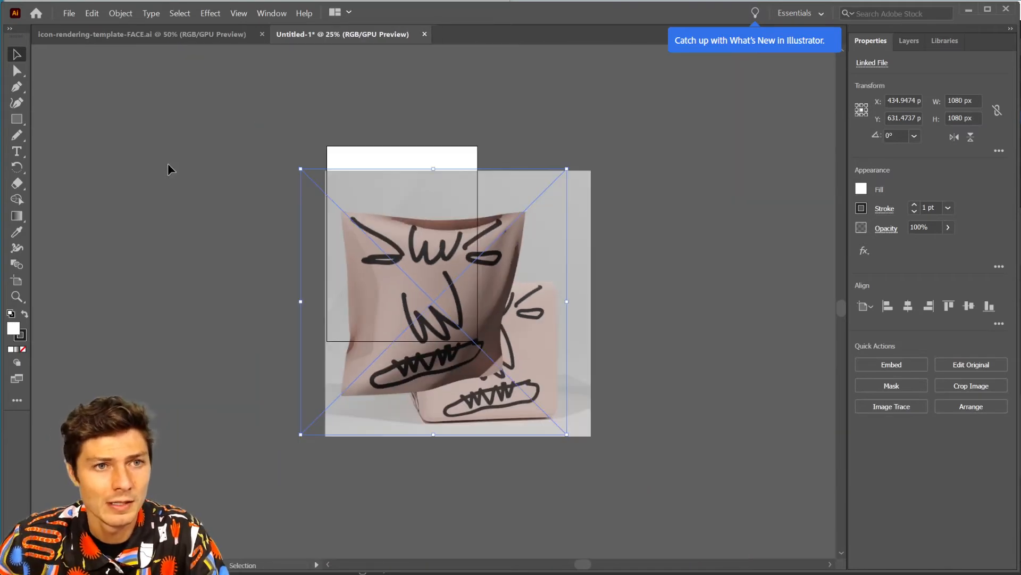
drag(449, 222, 225, 199)
shift+drag(76, 145, 265, 305)
drag(291, 352, 344, 183)
Step: Scale the jello render to about half the artboard width, place it in the lower-left corner and move the flag inward from the artboard's left edge
click(454, 256)
drag(581, 176, 410, 364)
key(ctrl+z)
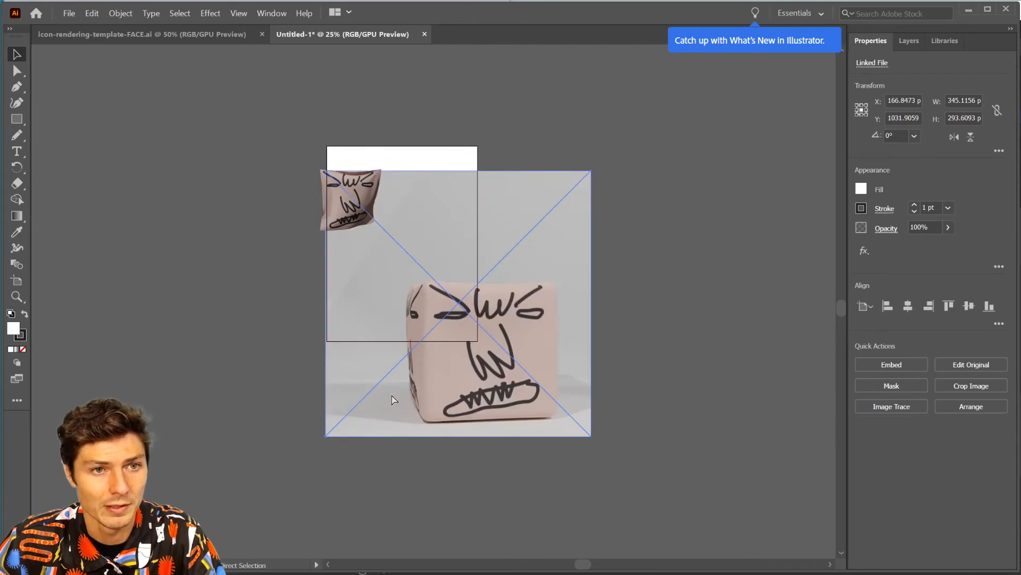
drag(593, 171, 402, 360)
drag(380, 402, 381, 303)
drag(378, 212, 421, 212)
click(588, 212)
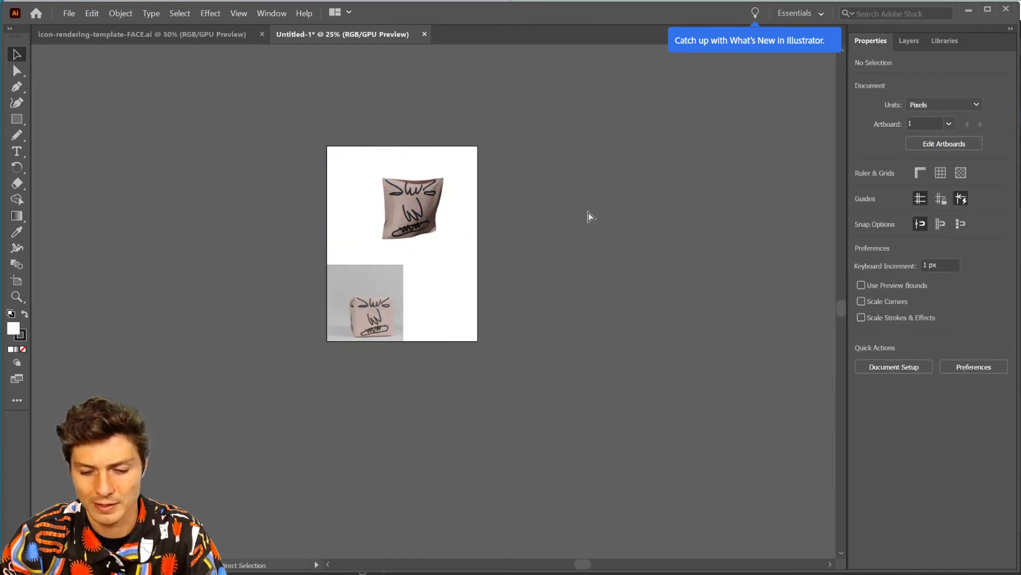
key(ctrl+0)
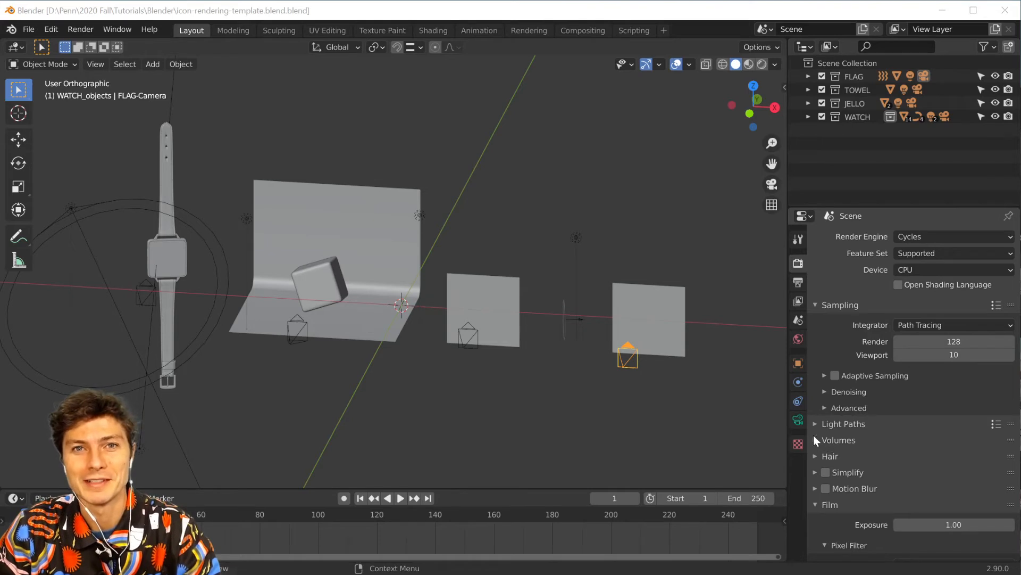
Step: In Blender, make TOWEL-Camera in the TOWEL collection the active camera and look through it
click(808, 90)
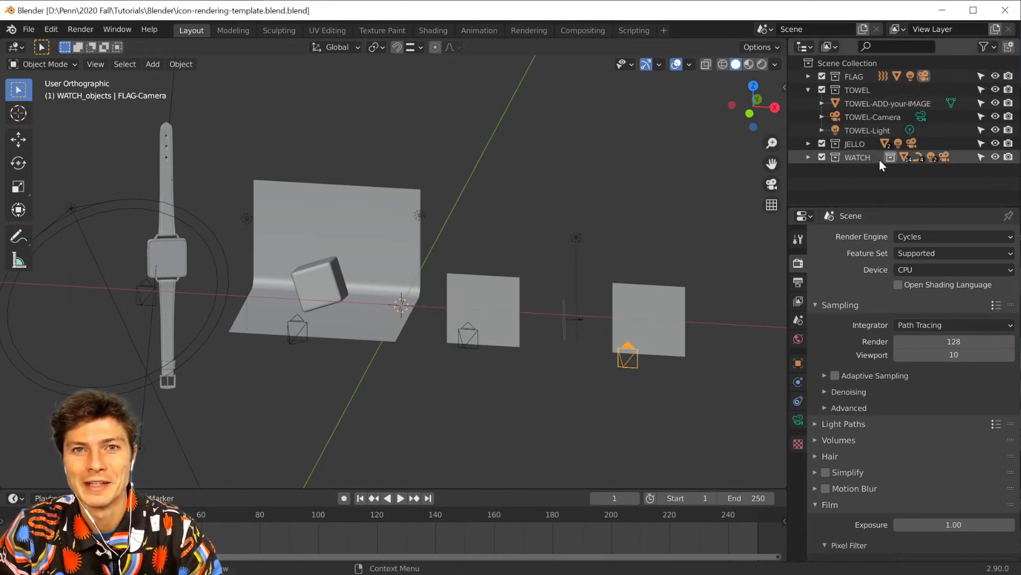
click(924, 116)
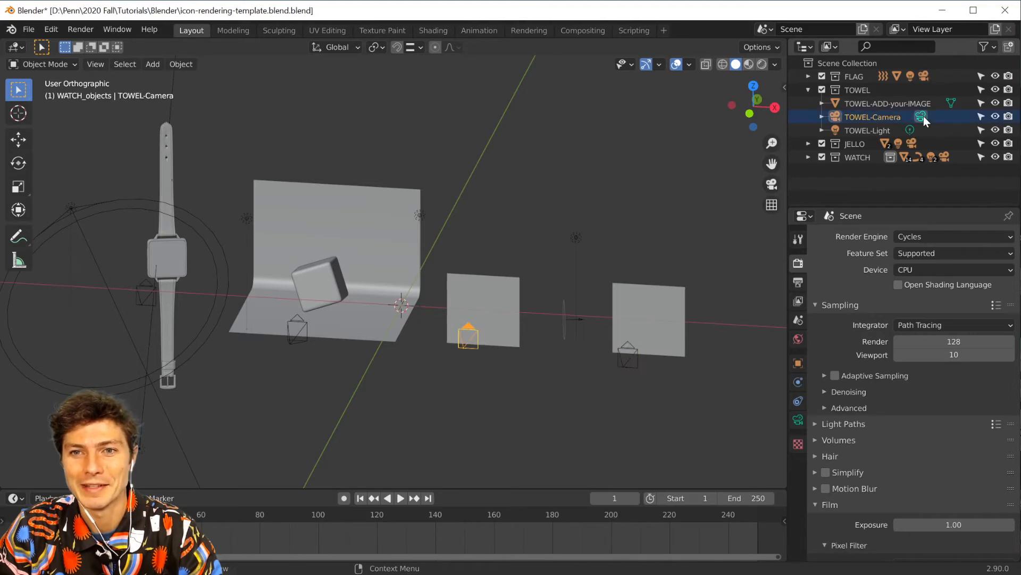
click(99, 63)
mouse_move(118, 223)
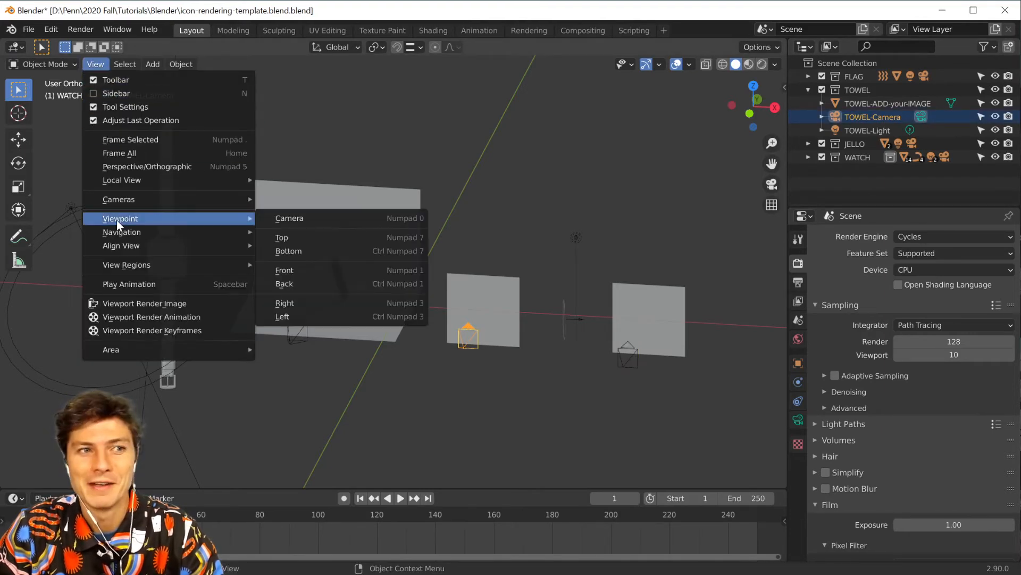
click(303, 218)
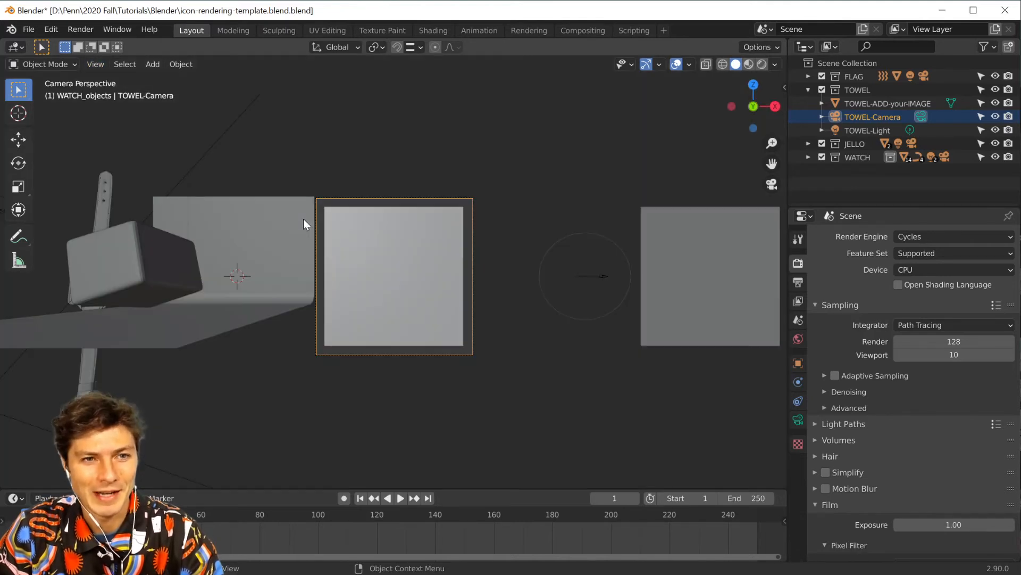
Step: Inspect the towel plane through its camera, with the camera frame centred and filling most of the viewport
scroll(416, 283, down, 1)
scroll(416, 283, up, 8)
scroll(422, 288, down, 2)
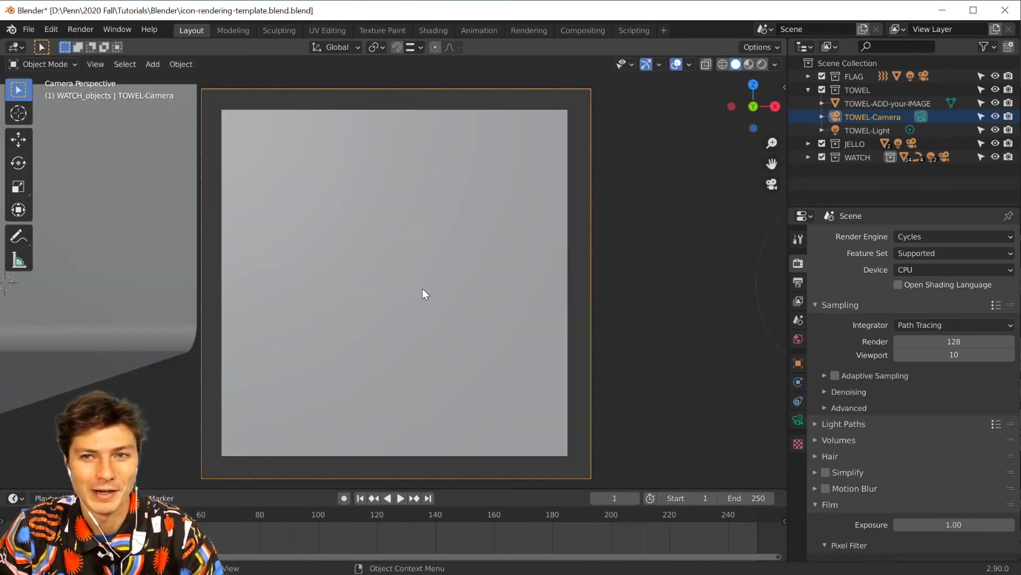
shift+middle_drag(422, 288, 468, 295)
scroll(469, 295, up, 2)
scroll(468, 296, down, 3)
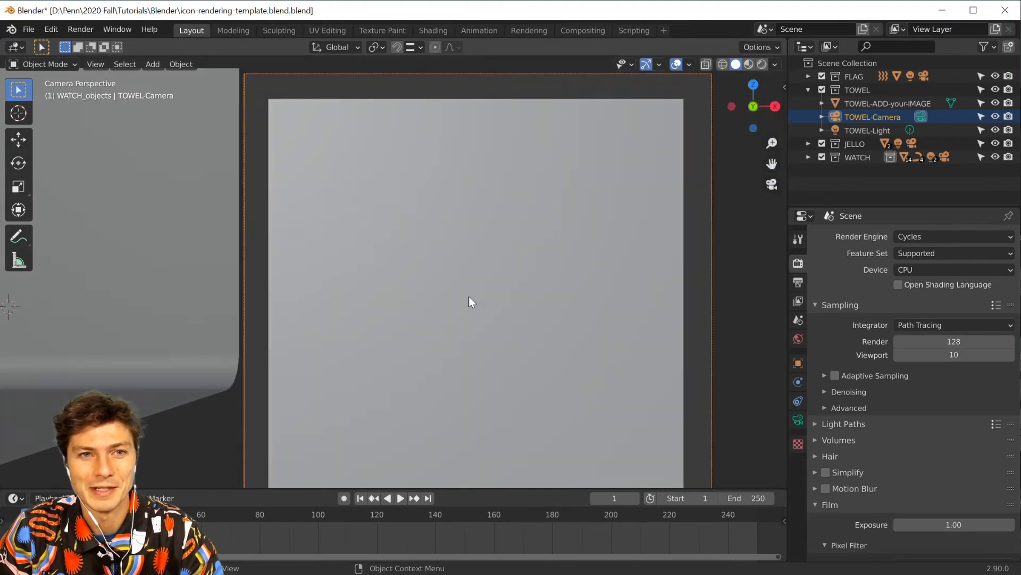
scroll(469, 295, up, 3)
scroll(468, 296, down, 4)
scroll(468, 296, up, 4)
scroll(468, 296, down, 3)
scroll(453, 292, up, 1)
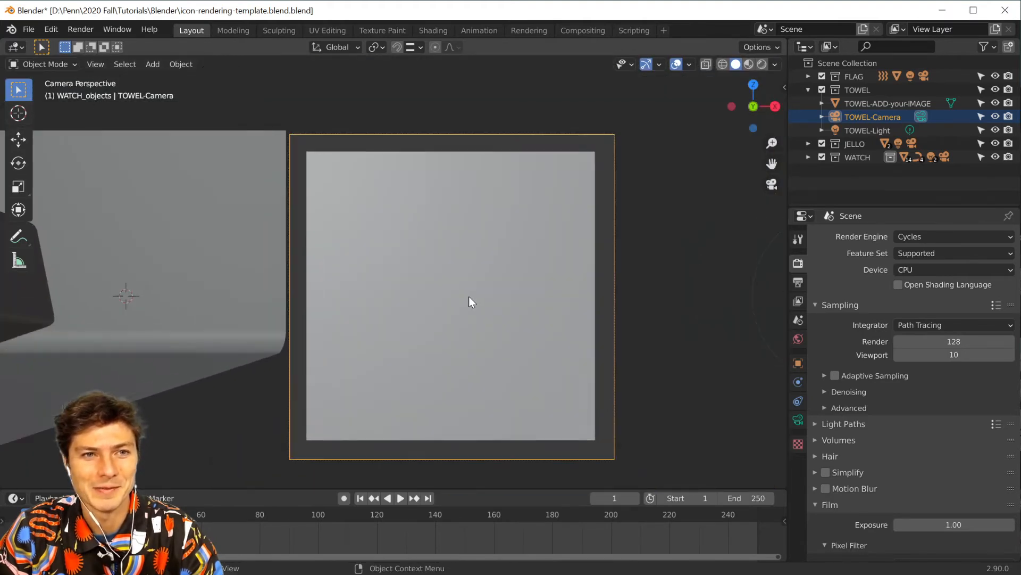
shift+middle_drag(435, 293, 439, 269)
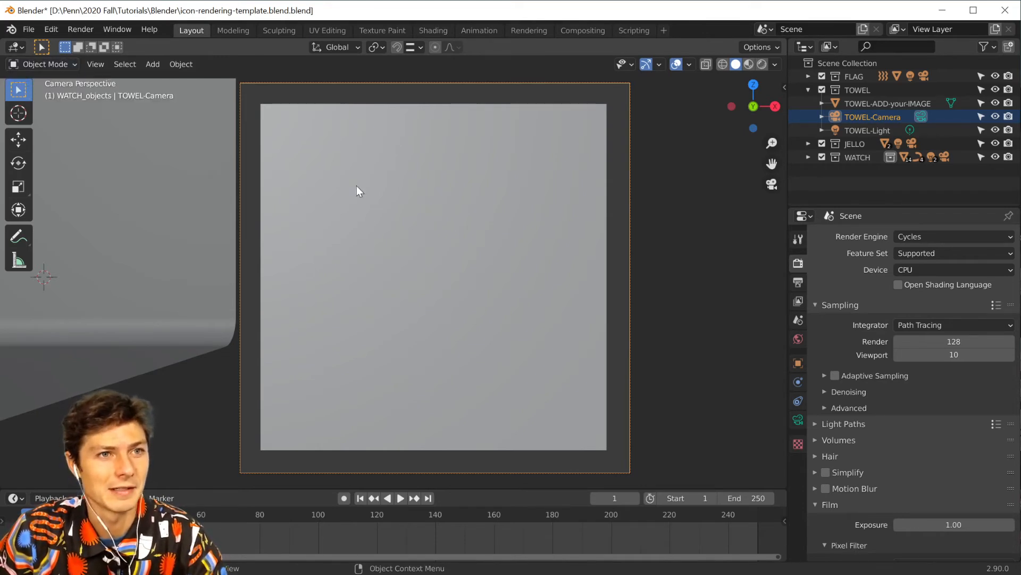
Step: Select the TOWEL-ADD-your-IMAGE plane and show the viewport in material preview shading
click(43, 65)
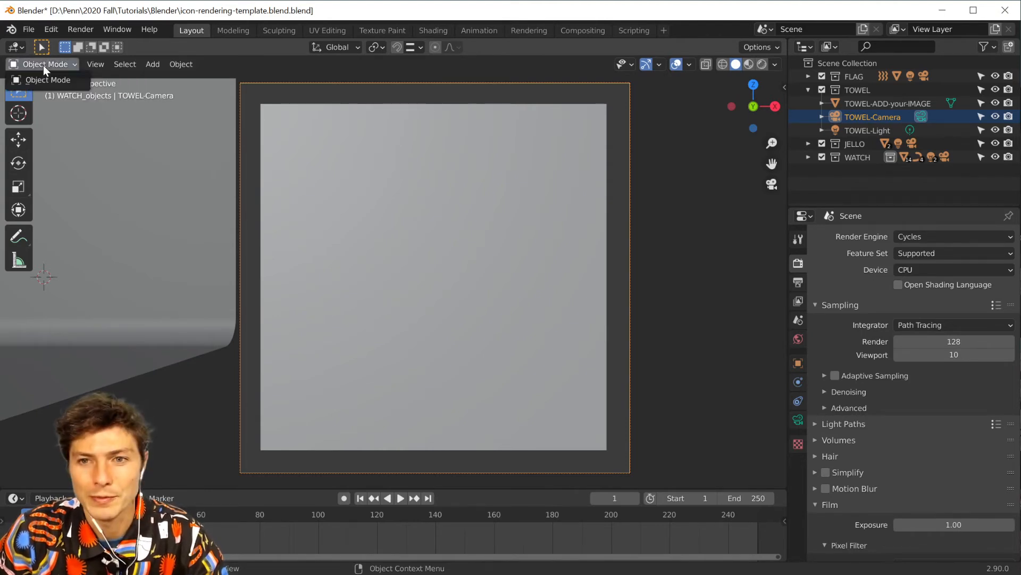
click(43, 65)
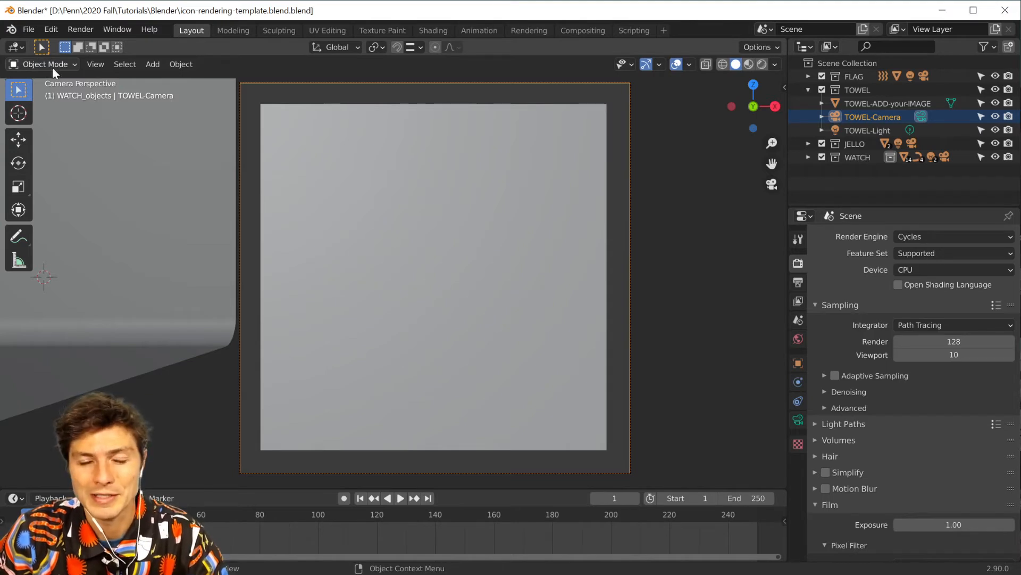
click(493, 235)
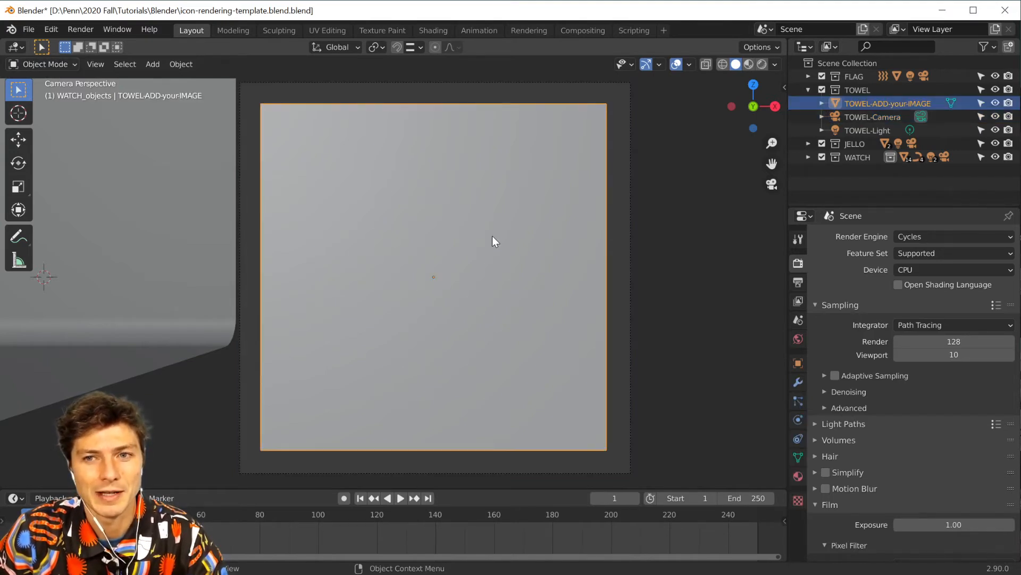
click(749, 64)
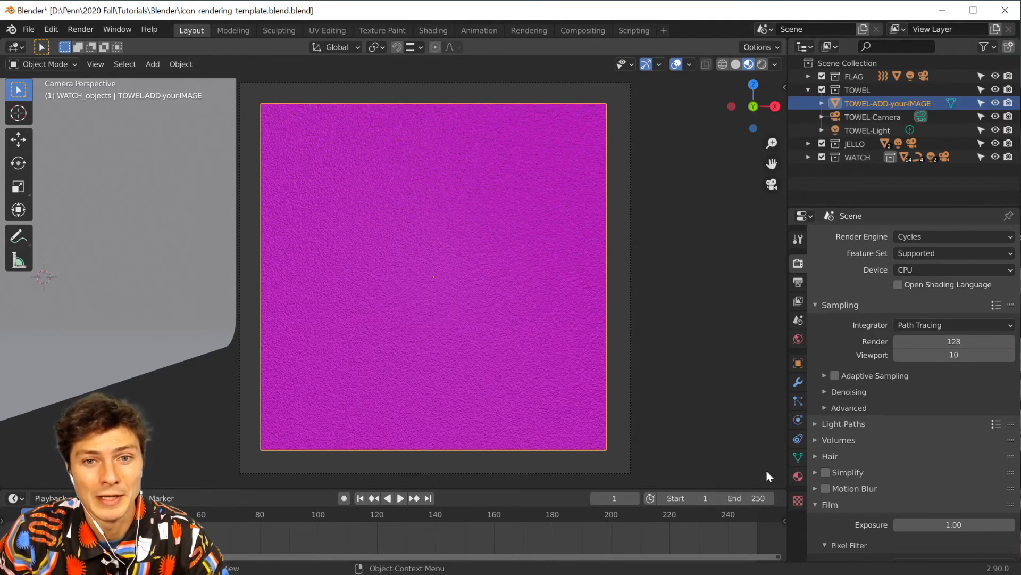
Step: Replace the towel material's base colour image with icon-rendering-template-FACE-05.jpg from the Blender tutorials folder
click(798, 476)
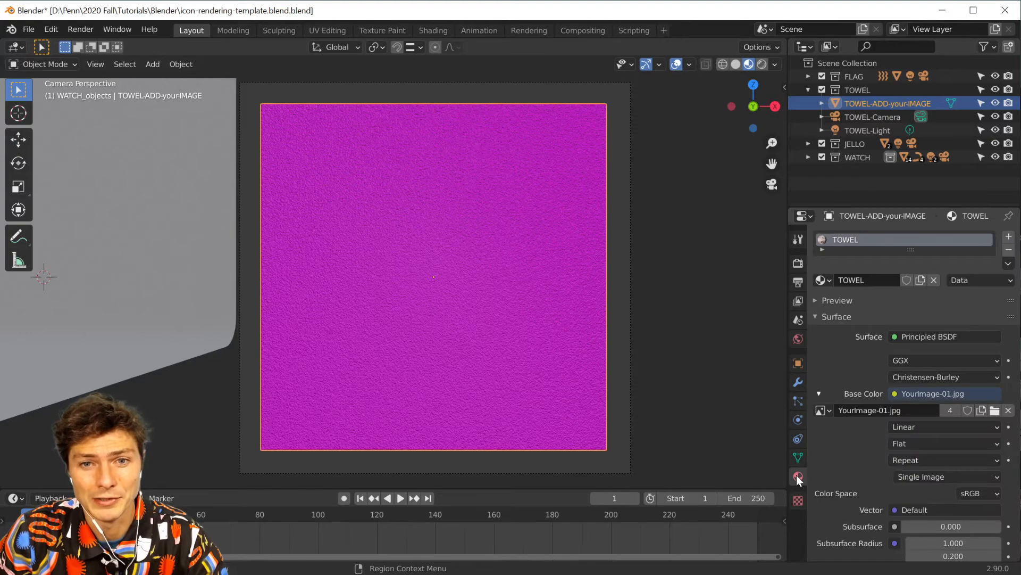
click(994, 410)
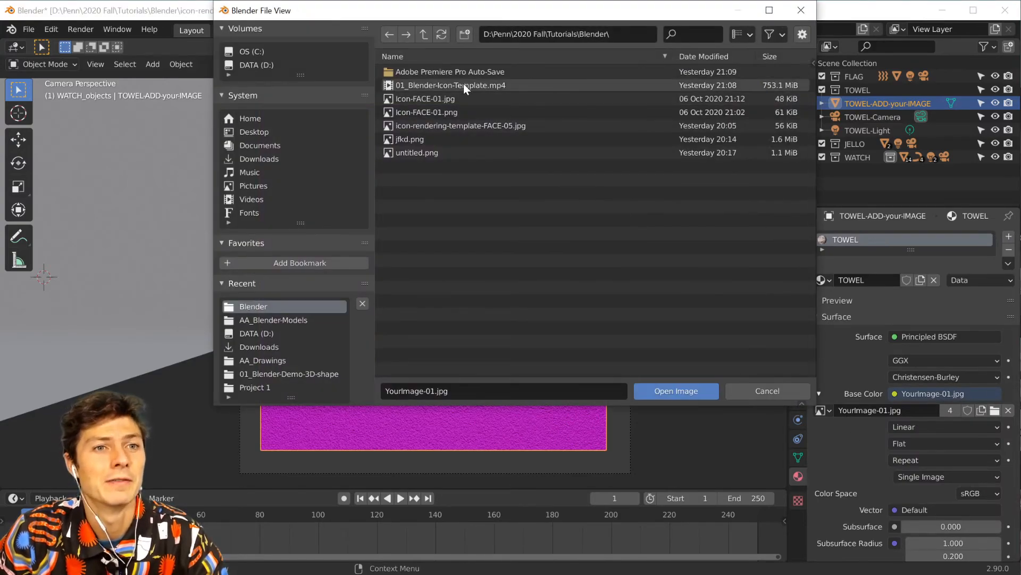
click(453, 130)
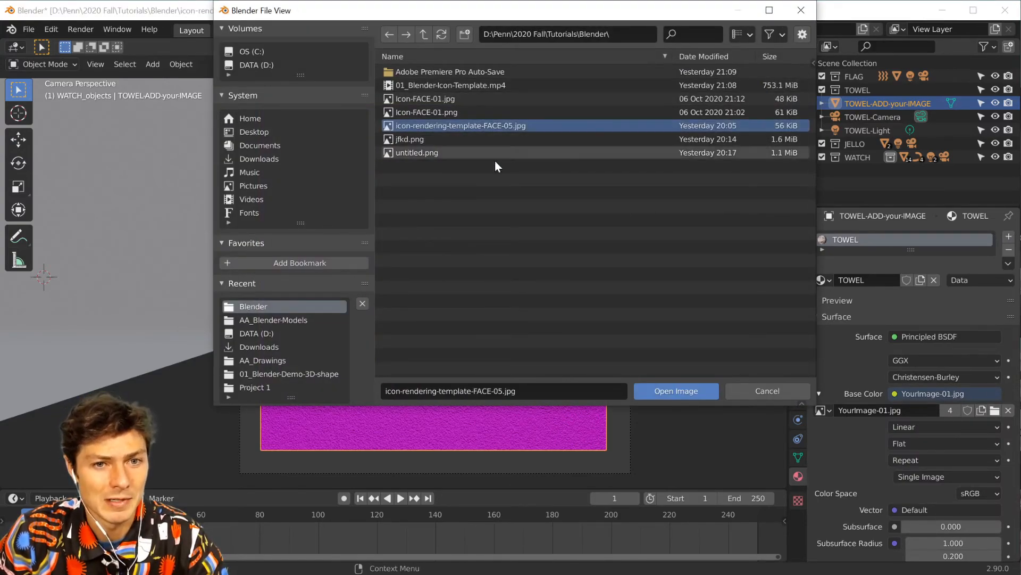
click(691, 390)
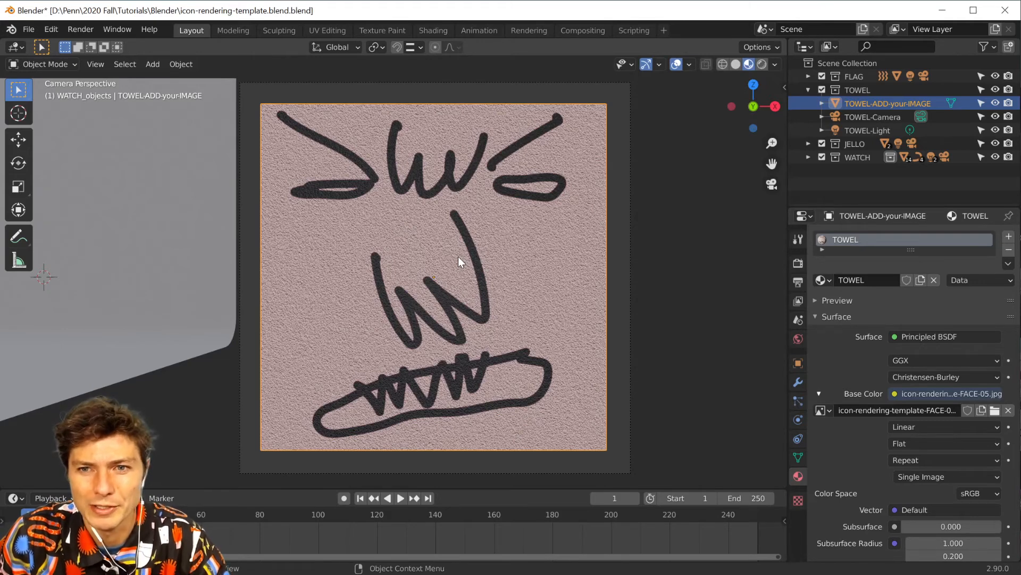
Step: Return the viewport to solid shading and put the towel plane in Sculpt Mode with the Cloth brush
click(735, 64)
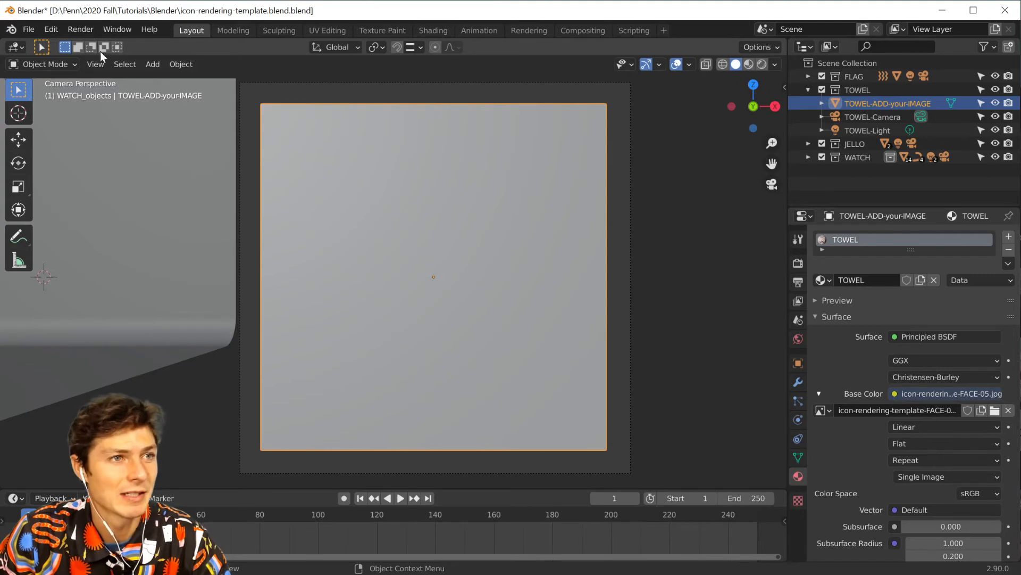
click(32, 65)
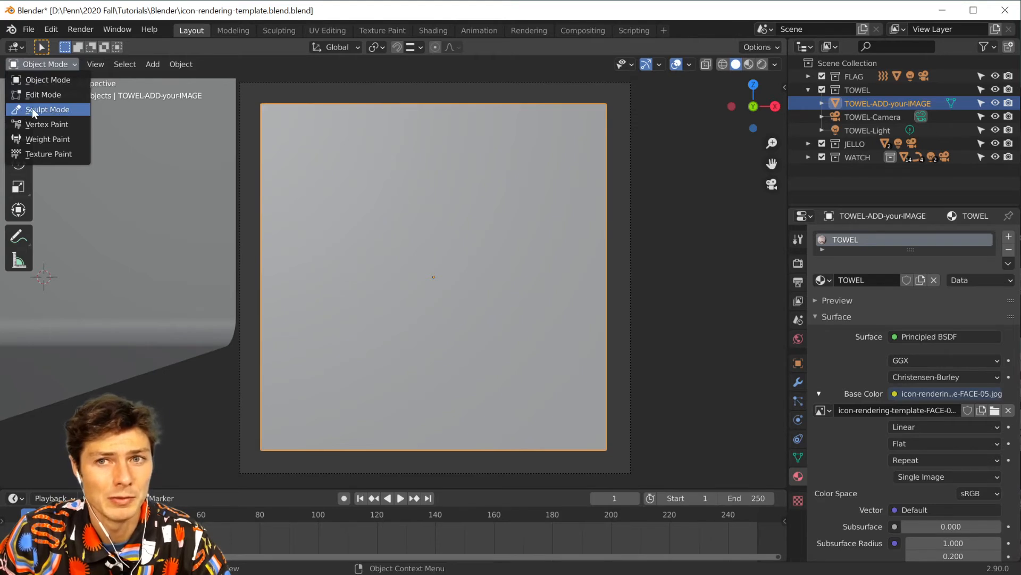
click(47, 109)
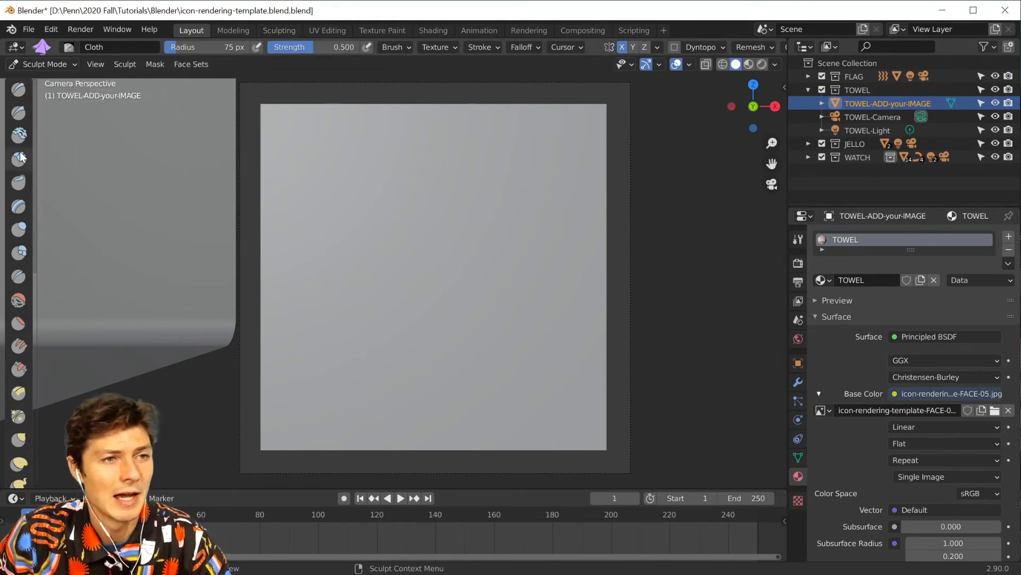
scroll(19, 158, down, 10)
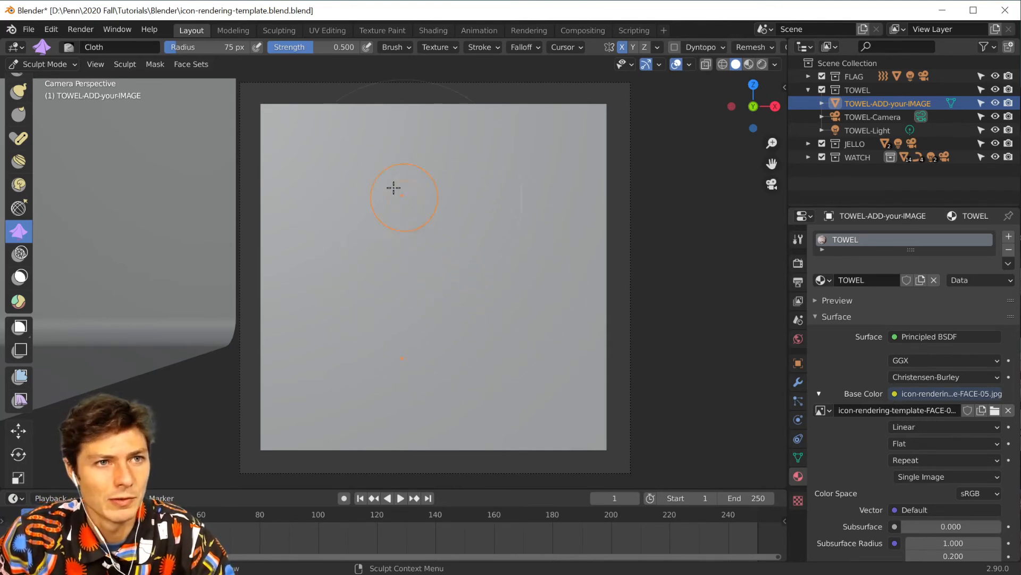
Step: Set the Cloth brush's strength to 1.000 and its radius to 47 px
drag(297, 51, 364, 51)
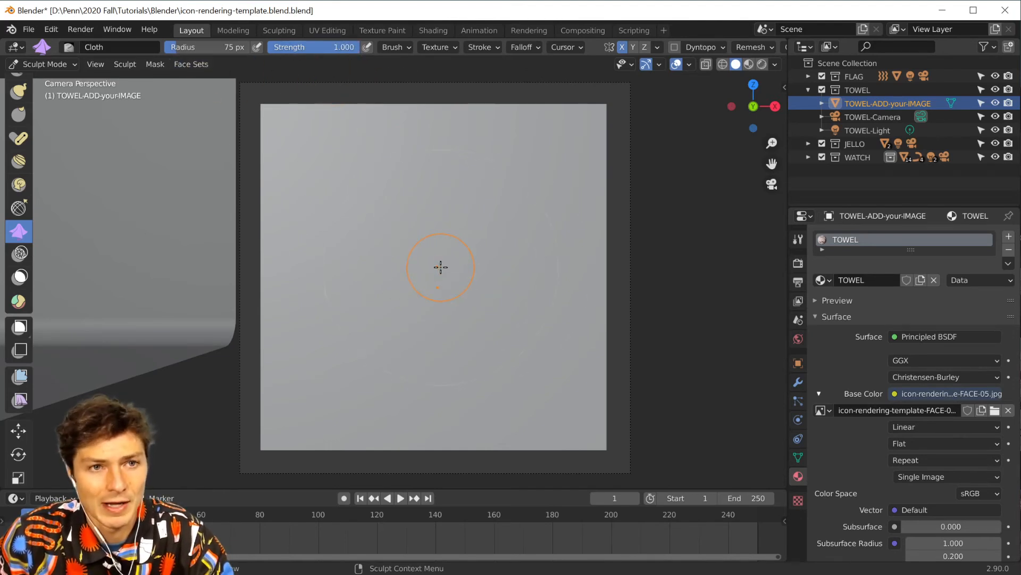
key(f)
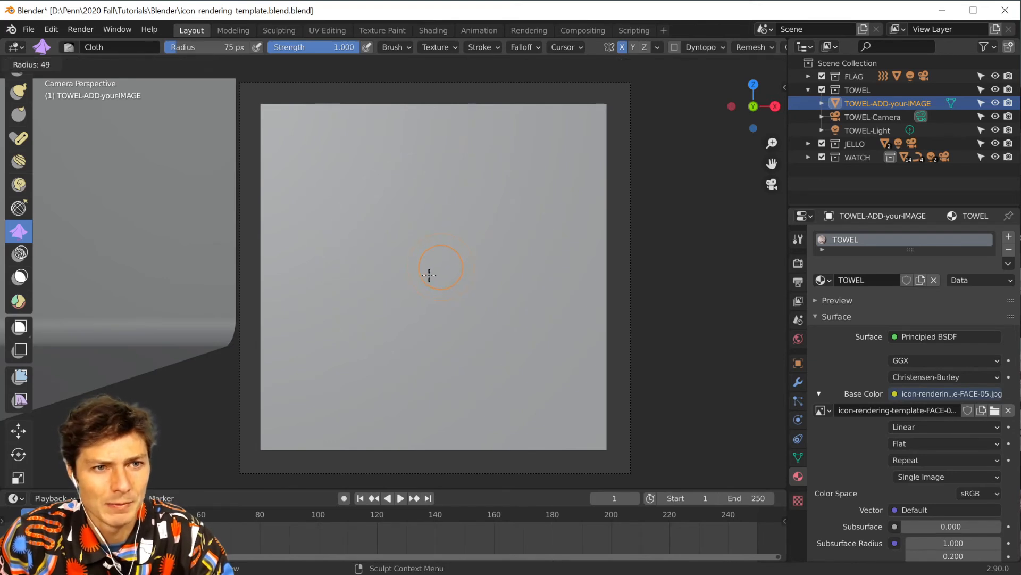
click(424, 282)
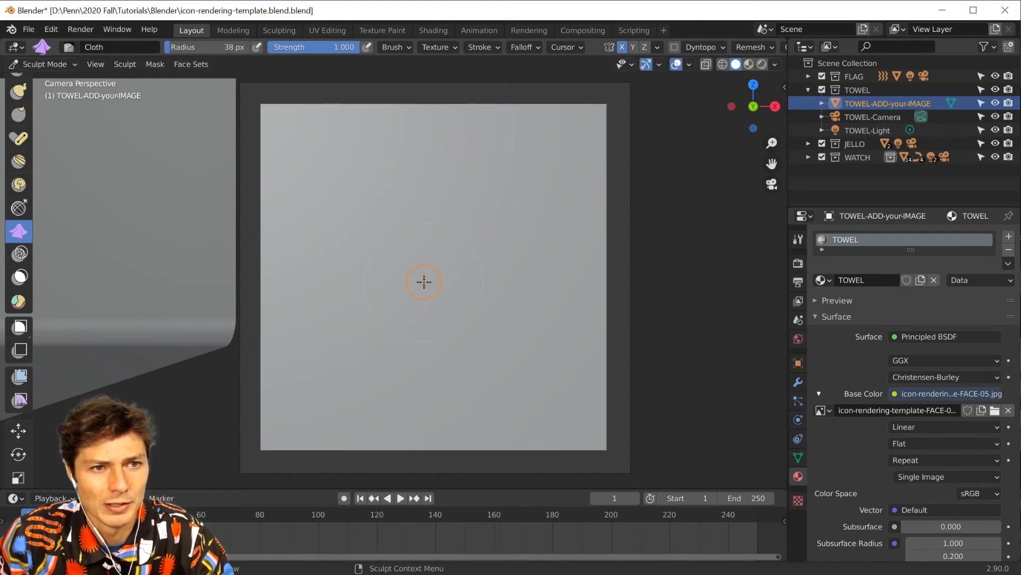
key(f)
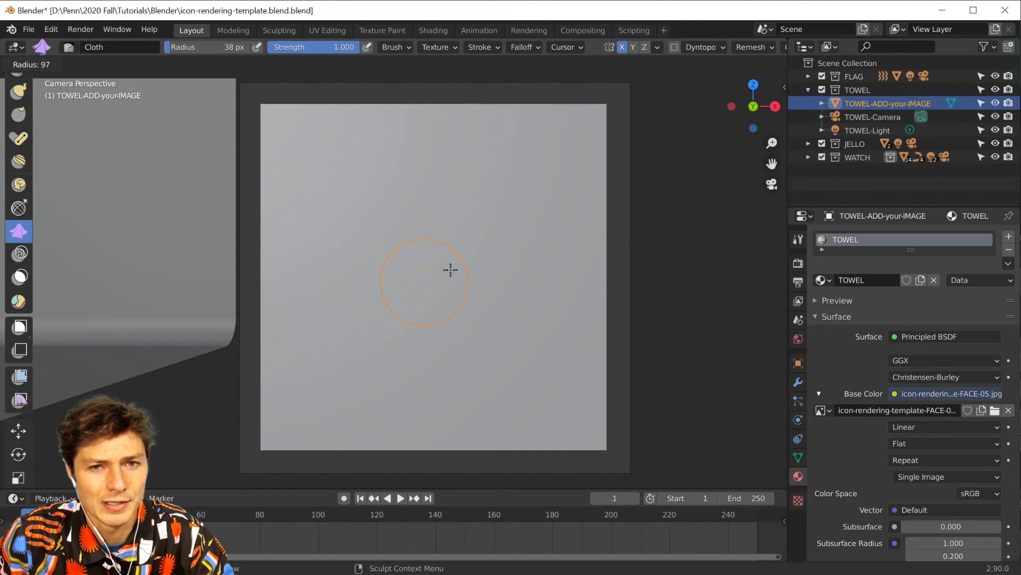
click(451, 270)
key(f)
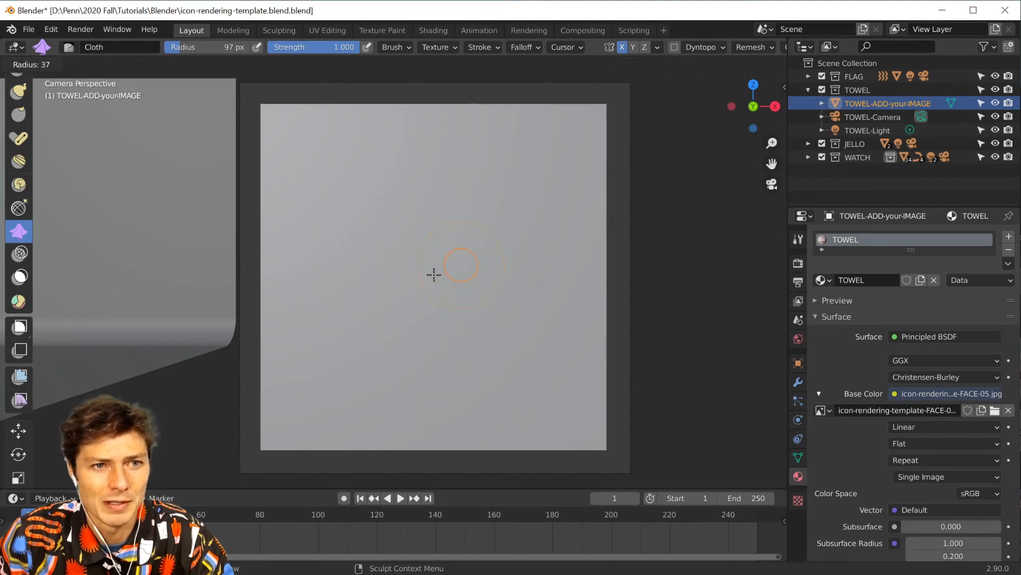
click(435, 273)
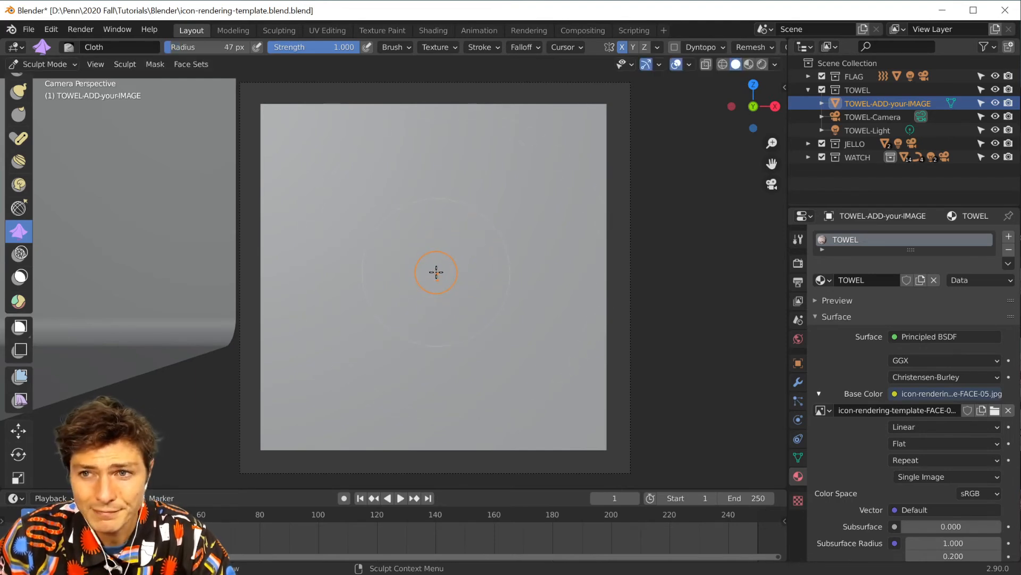
Step: Try sculpting folds into the left half of the towel with the Cloth brush, and undo the strokes
mouse_move(433, 271)
mouse_down()
mouse_move(410, 229)
mouse_move(415, 253)
mouse_move(390, 230)
mouse_move(401, 253)
mouse_move(372, 198)
mouse_move(382, 218)
mouse_move(295, 135)
mouse_move(307, 141)
mouse_up()
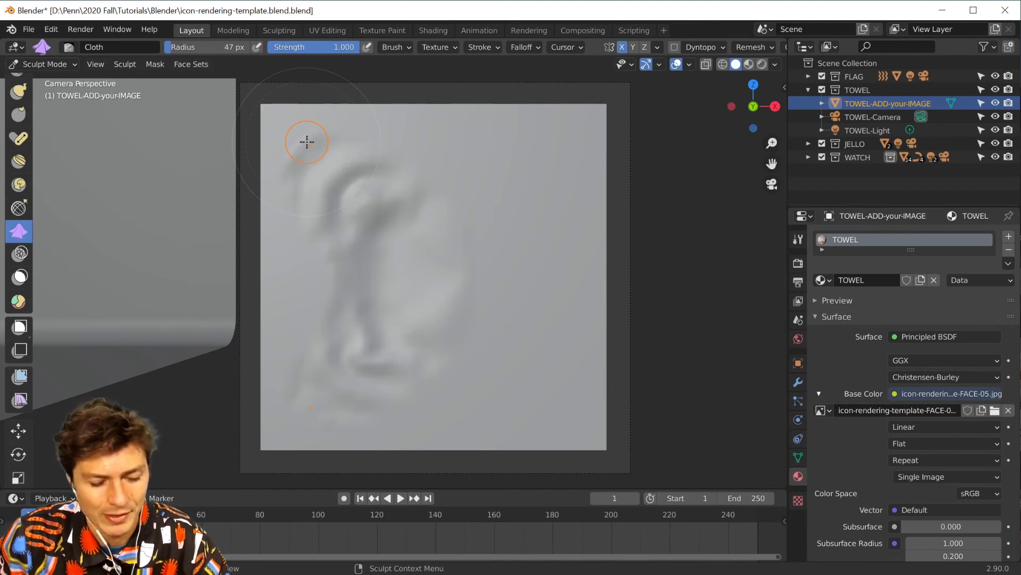
key(ctrl+z)
key(ctrl+z)
key(ctrl+z)
key(ctrl+z)
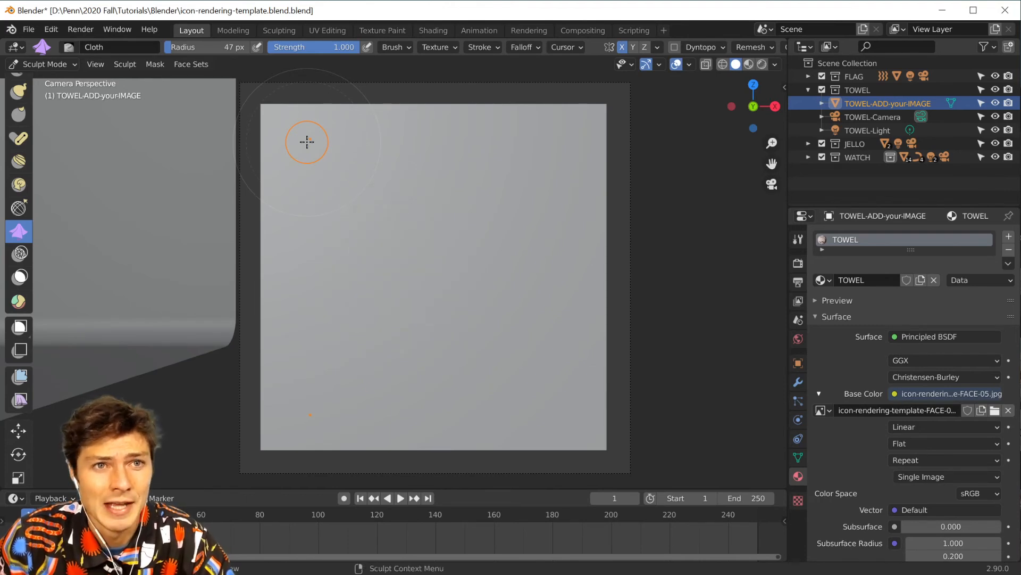
Step: Turn off X mirror symmetry and sculpt wrinkles across the towel's upper right area with the Cloth brush
click(623, 46)
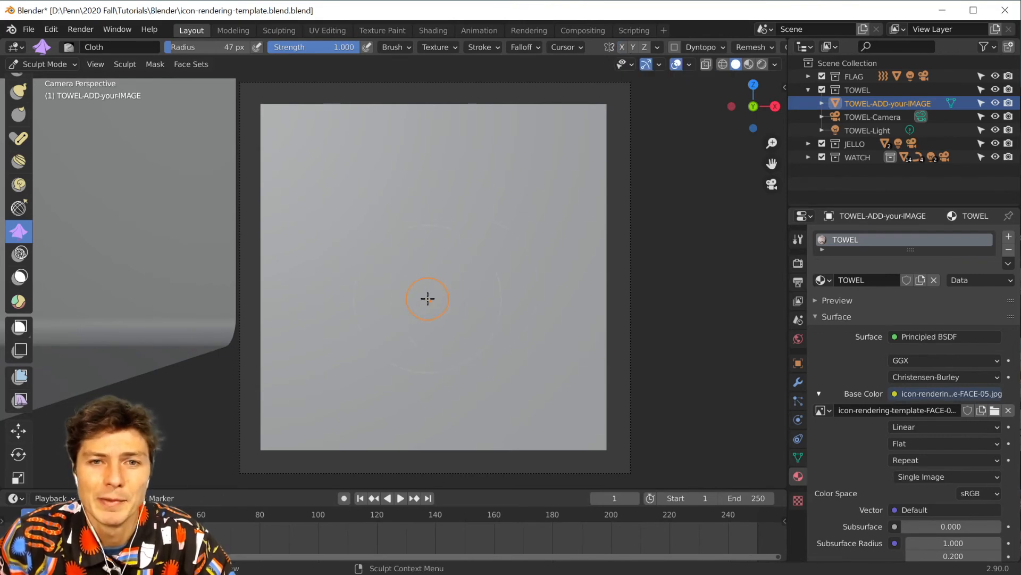
drag(453, 235, 532, 183)
key(f)
mouse_move(428, 210)
mouse_down()
mouse_move(540, 232)
mouse_move(519, 280)
mouse_move(486, 272)
mouse_move(479, 228)
mouse_move(545, 244)
mouse_move(357, 235)
mouse_up()
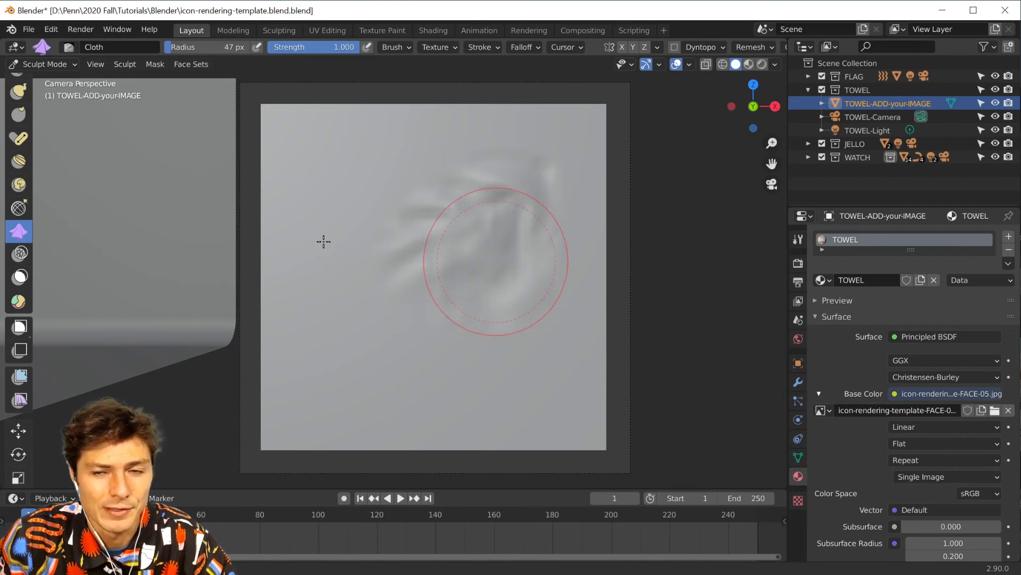
mouse_move(323, 241)
mouse_down()
mouse_move(575, 269)
mouse_move(517, 295)
mouse_move(492, 345)
mouse_up()
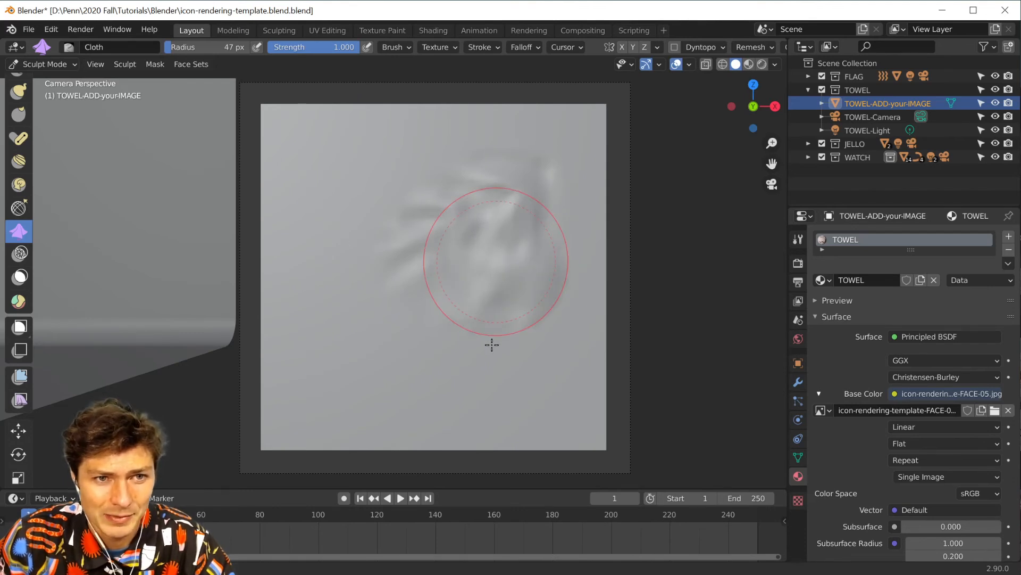
mouse_move(477, 274)
mouse_down()
mouse_move(506, 260)
mouse_move(530, 226)
mouse_move(526, 173)
mouse_move(572, 136)
mouse_move(577, 149)
mouse_move(588, 126)
mouse_move(566, 136)
mouse_move(576, 151)
mouse_move(568, 200)
mouse_move(606, 256)
mouse_move(588, 326)
mouse_move(483, 182)
mouse_move(506, 207)
mouse_up()
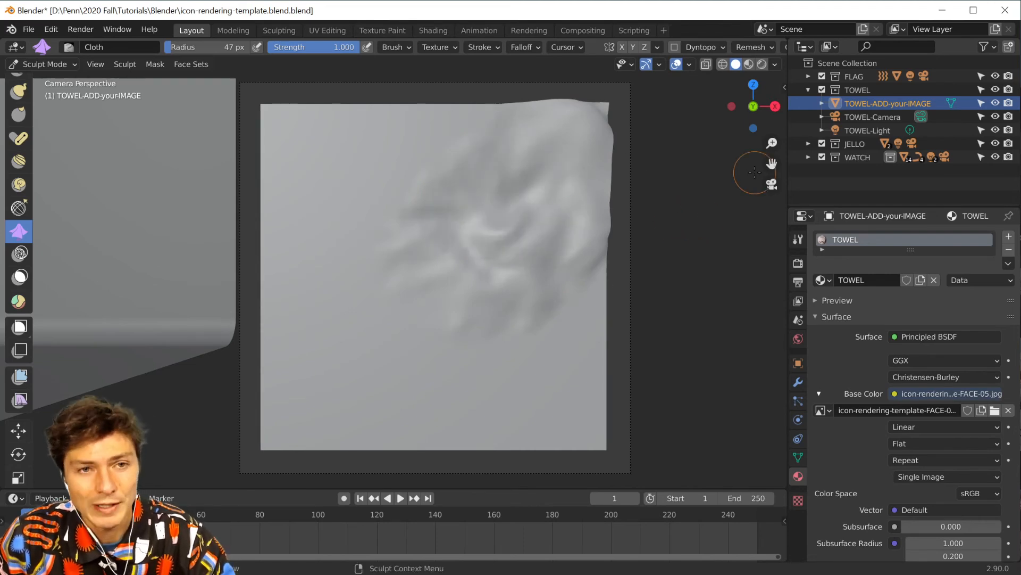
Step: Show the Cloth brush settings, set its deformation to Push, and sculpt a fold from the towel's centre up to its top edge
key(n)
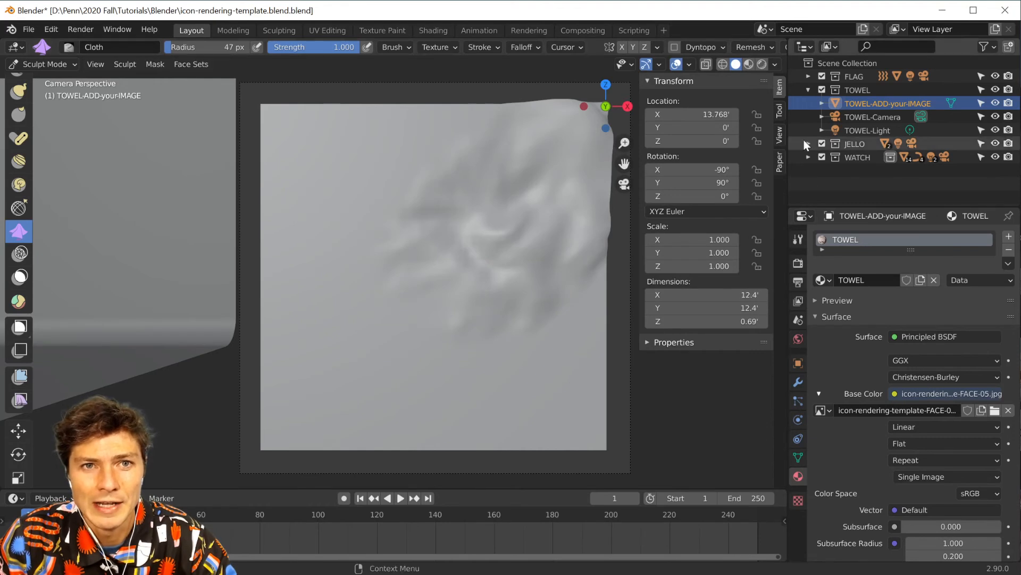
click(781, 111)
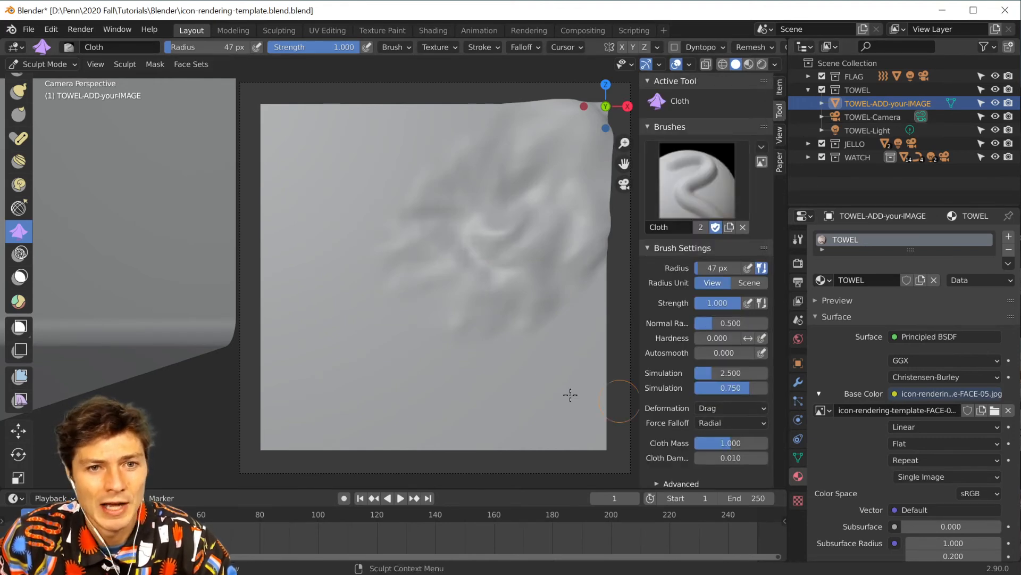
click(738, 407)
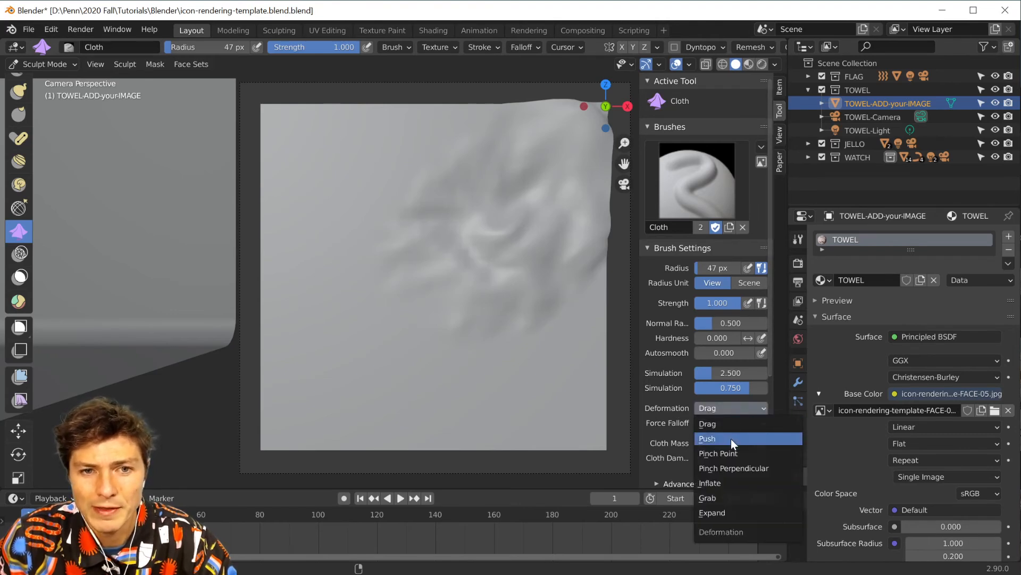
click(731, 439)
click(724, 405)
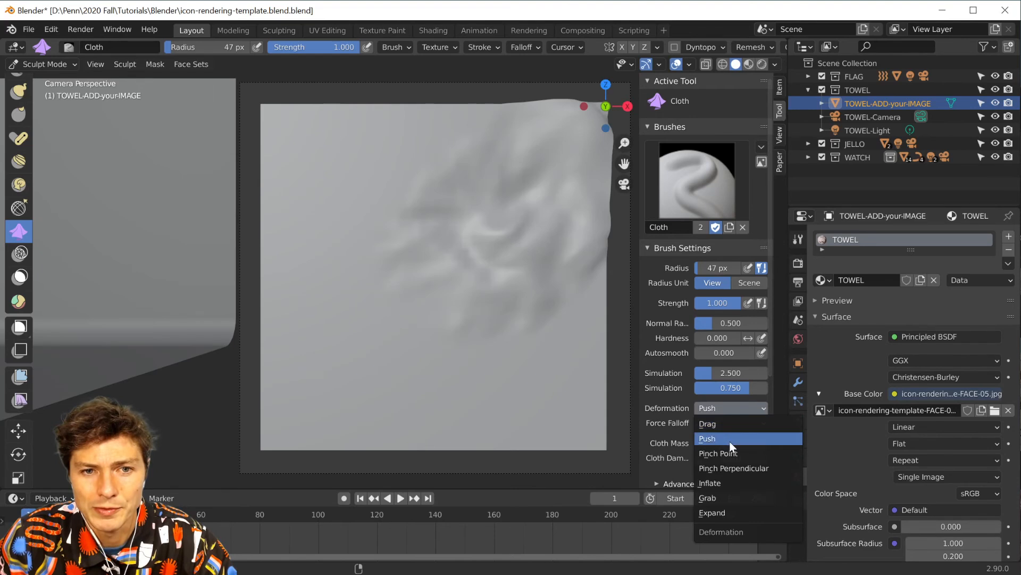
click(731, 441)
mouse_move(447, 267)
mouse_down()
mouse_move(441, 134)
mouse_move(433, 118)
mouse_move(390, 107)
mouse_up()
Step: Set the Cloth brush deformation to Pinch Point and pinch small creases just below the existing wrinkles
click(726, 407)
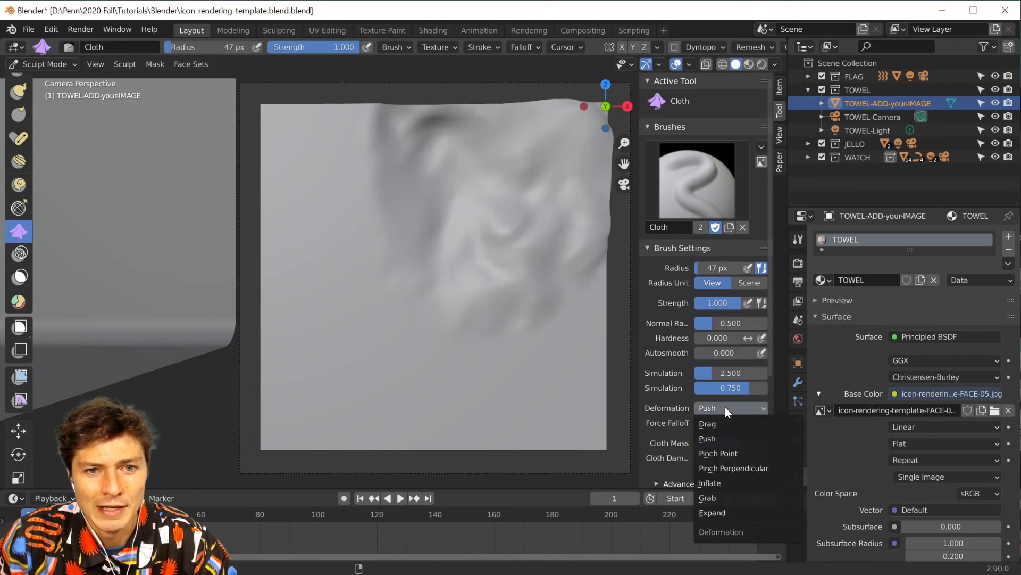
click(737, 452)
drag(473, 278, 479, 323)
drag(520, 352, 510, 336)
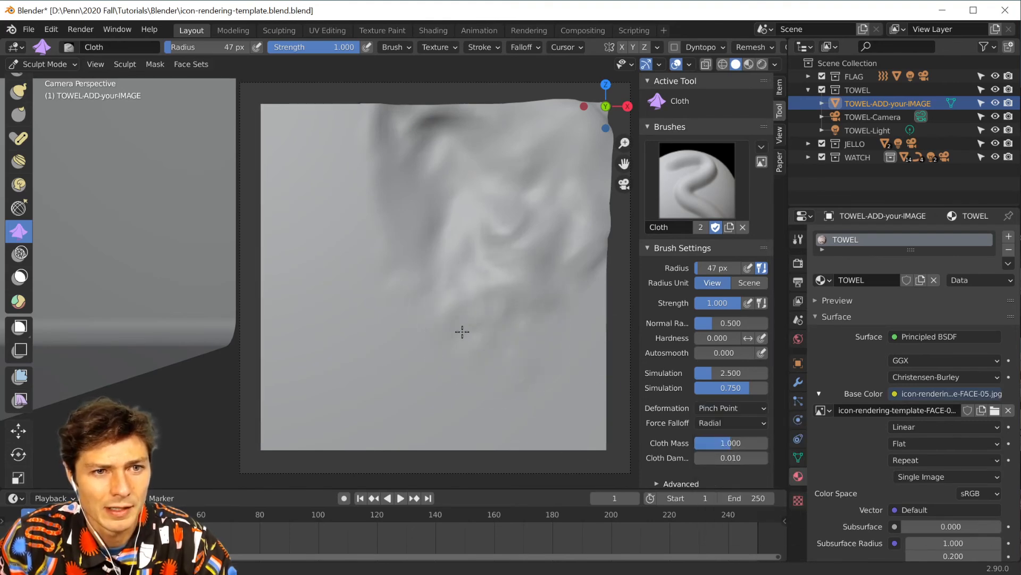
Step: Set the Cloth brush deformation to Inflate, raise folds below the towel's centre, and check them from the side before returning to the camera view
click(733, 408)
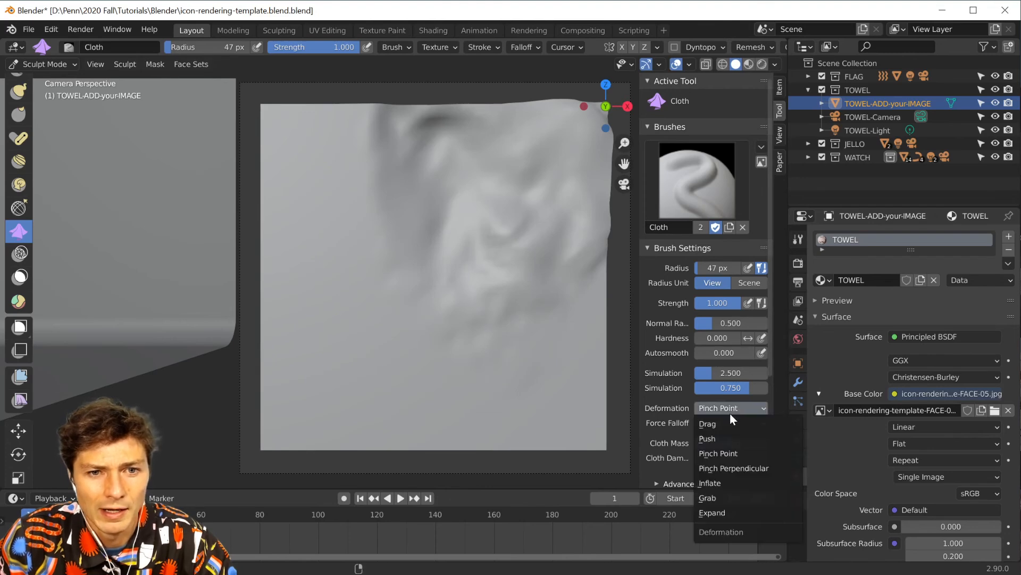
click(726, 483)
mouse_move(442, 286)
mouse_down()
mouse_move(463, 324)
mouse_move(502, 312)
mouse_up()
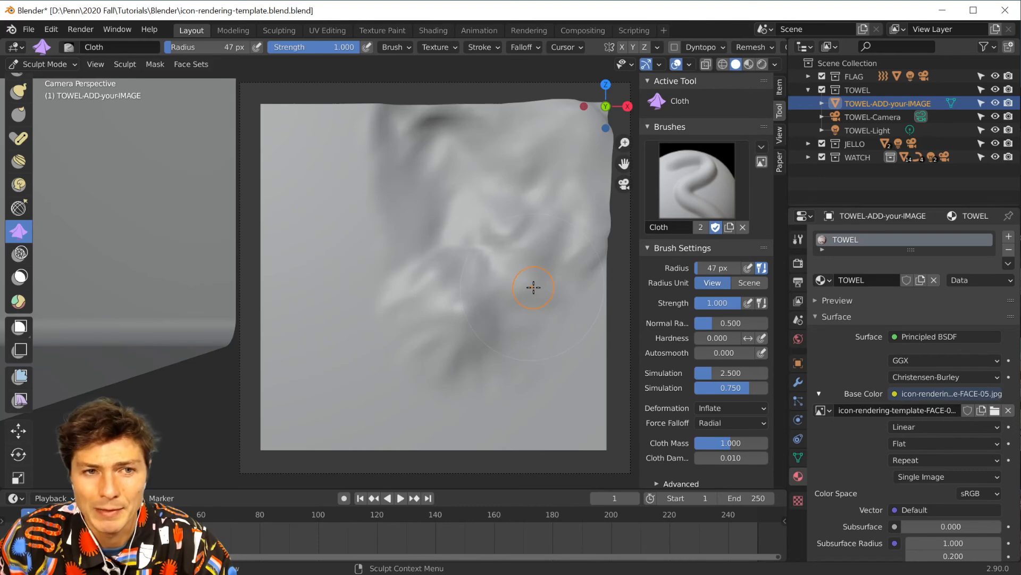
middle_drag(544, 276, 434, 205)
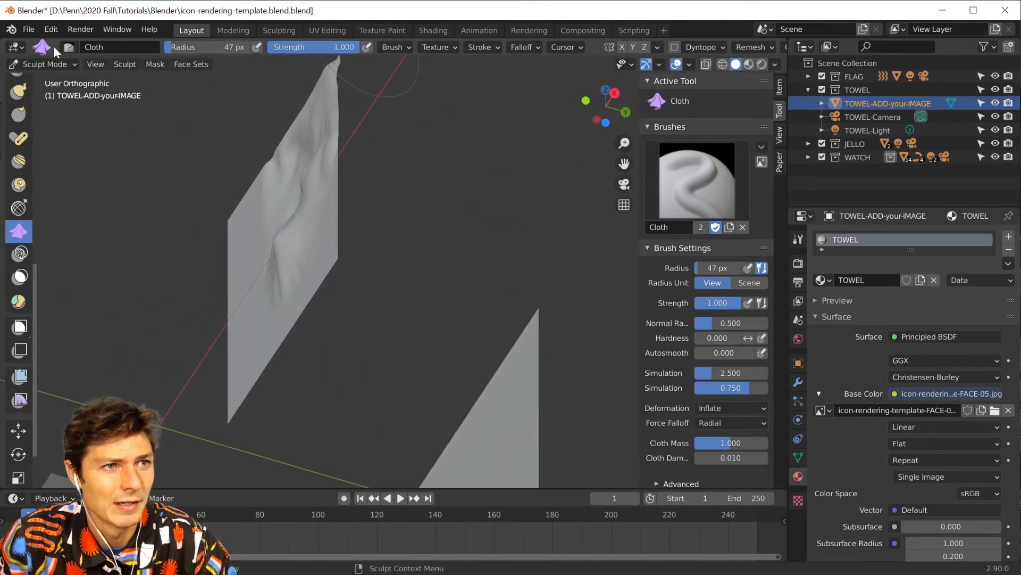
click(96, 64)
mouse_move(149, 228)
click(290, 218)
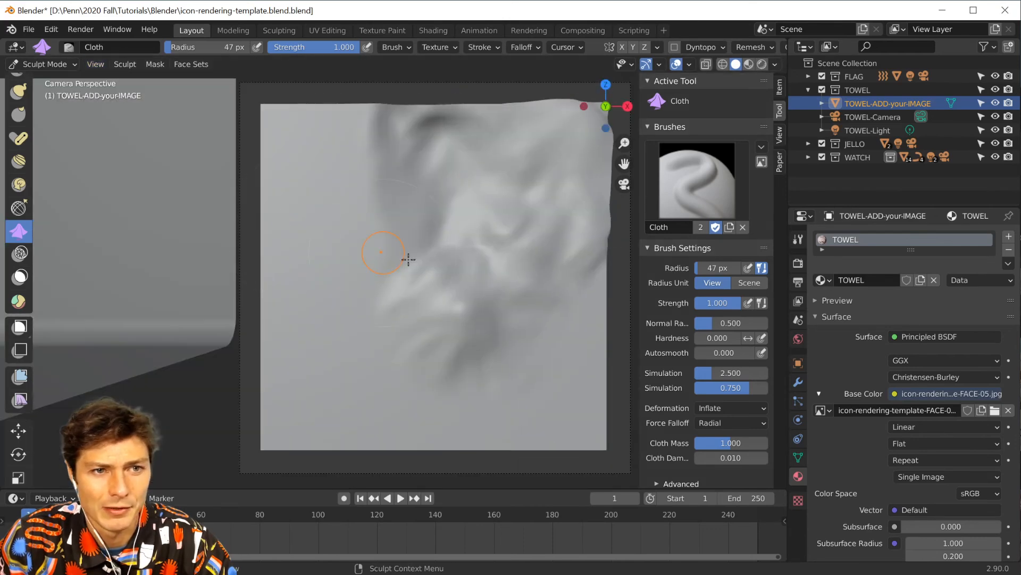
Step: Set the Cloth brush deformation back to Push and push folds into the towel's centre and upper left corner from several angles
click(728, 409)
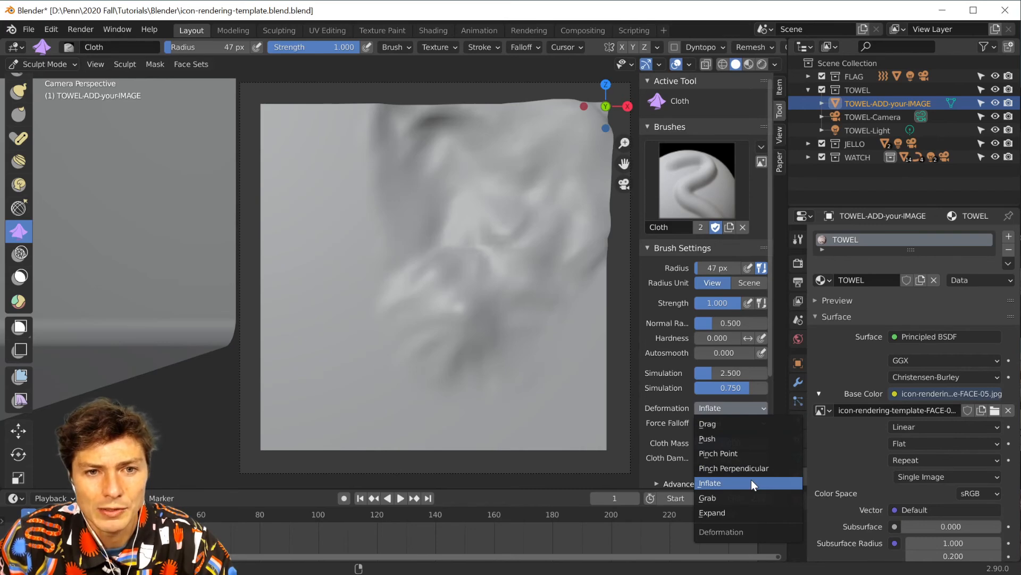
click(716, 439)
mouse_move(426, 319)
mouse_down()
mouse_move(469, 244)
mouse_move(499, 273)
mouse_move(488, 282)
mouse_up()
mouse_move(489, 283)
middle_down()
mouse_move(385, 289)
mouse_move(429, 296)
mouse_move(330, 239)
middle_up()
drag(263, 262, 290, 278)
middle_drag(289, 278, 394, 279)
scroll(396, 277, down, 2)
scroll(426, 271, up, 4)
scroll(426, 271, down, 4)
drag(426, 263, 411, 287)
scroll(412, 264, down, 1)
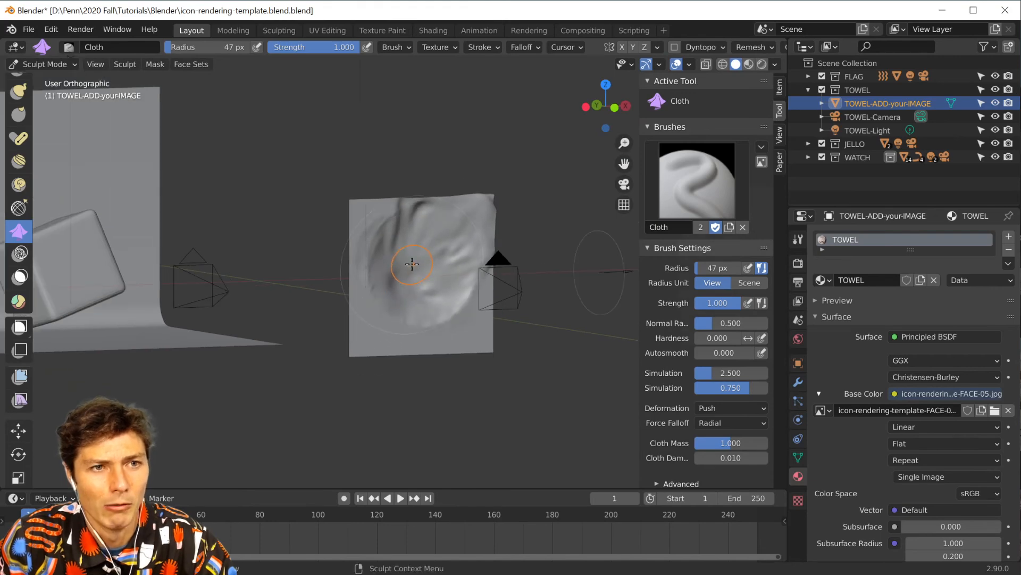
scroll(409, 261, up, 4)
drag(359, 164, 319, 149)
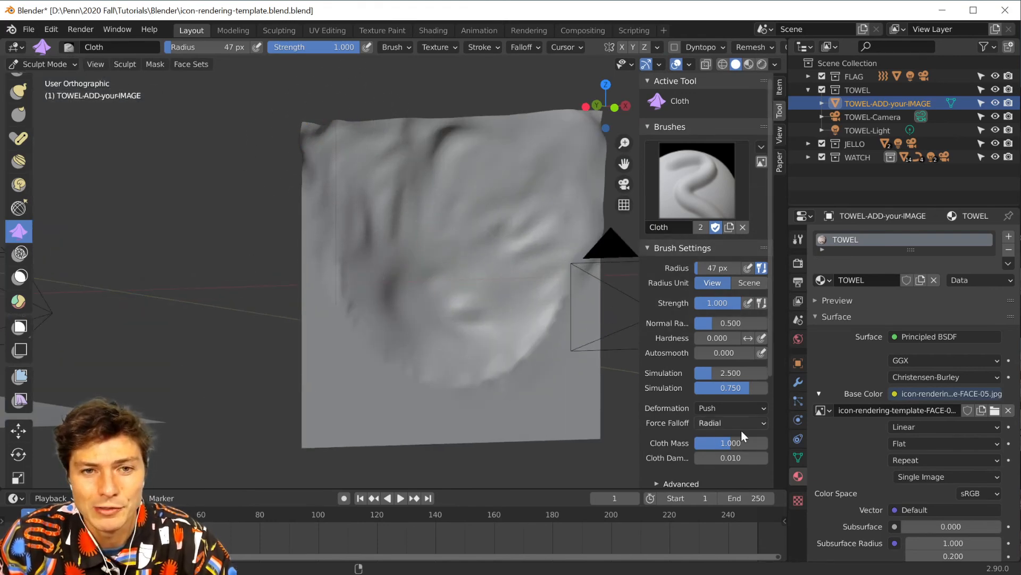
Step: Set the Cloth brush deformation to Drag and its radius to 247 px, and pull broad folds across the towel in camera view
click(734, 408)
click(732, 425)
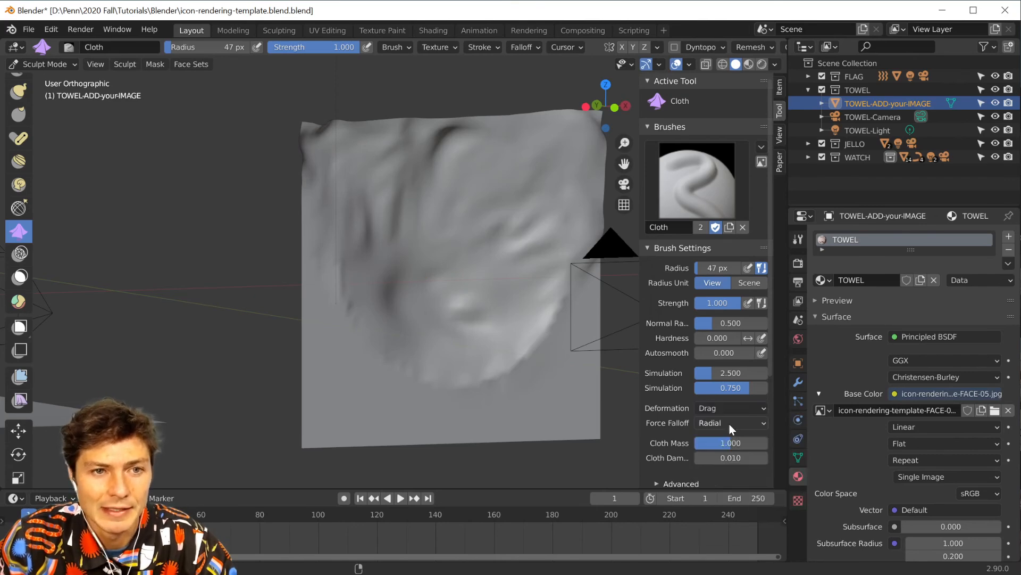
click(96, 64)
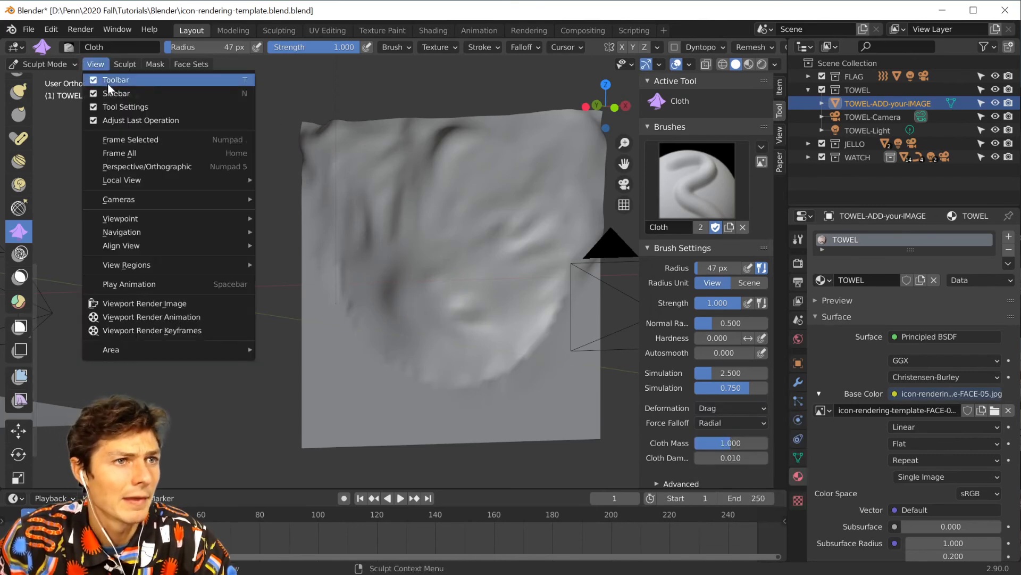
mouse_move(145, 217)
click(320, 218)
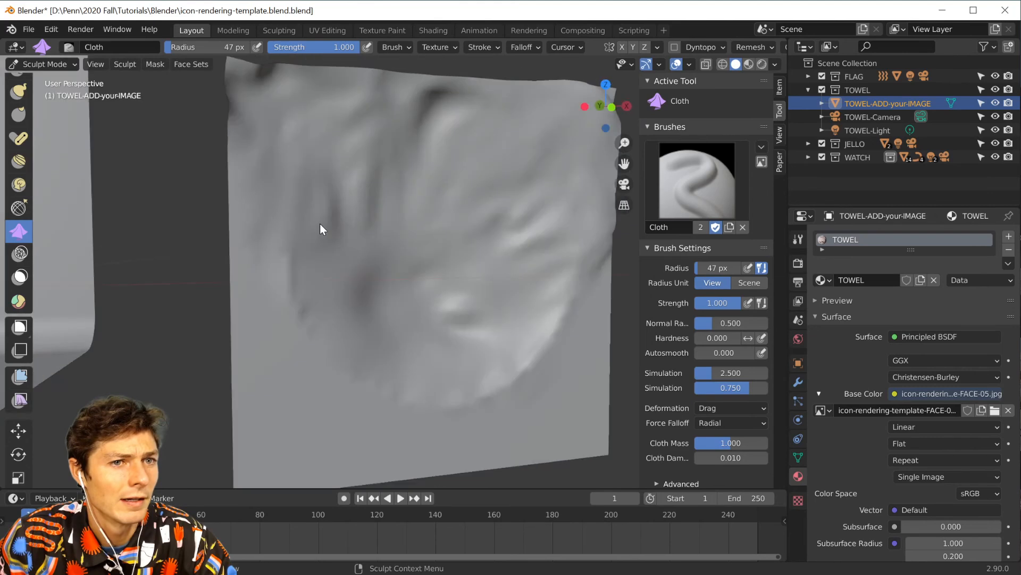
drag(455, 229, 466, 240)
key(f)
click(423, 254)
mouse_move(423, 254)
mouse_down()
mouse_move(388, 244)
mouse_move(424, 305)
mouse_move(481, 317)
mouse_move(417, 257)
mouse_move(406, 209)
mouse_move(426, 224)
mouse_move(458, 208)
mouse_up()
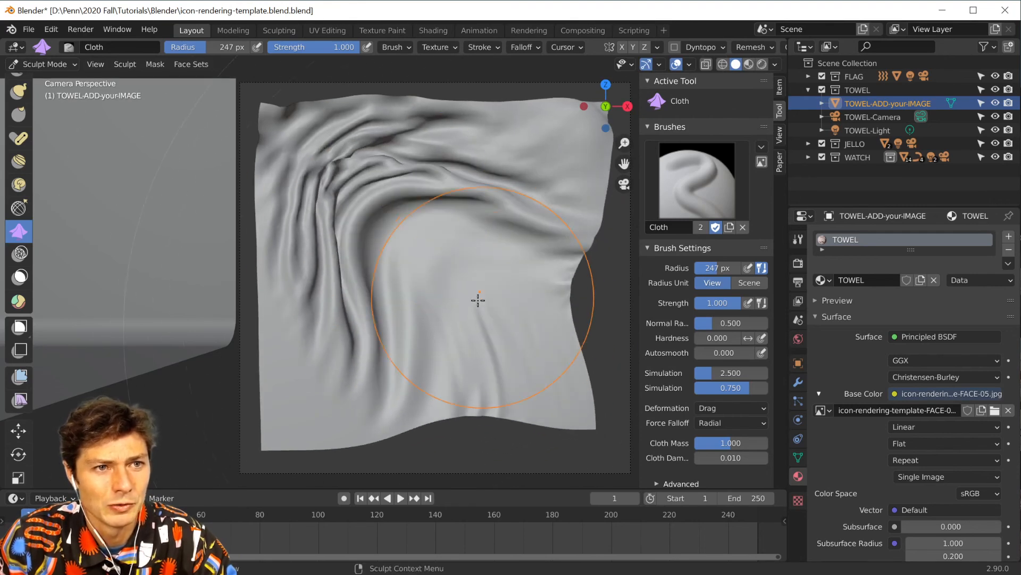
drag(480, 288, 438, 274)
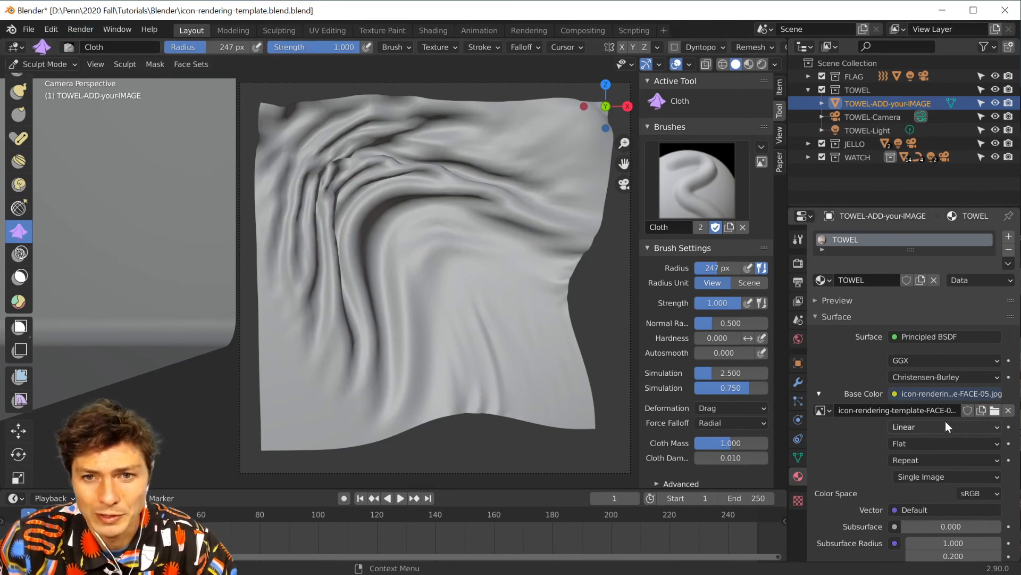
Step: Render the towel scene as an image and fit the whole result in the render window
click(82, 31)
click(91, 47)
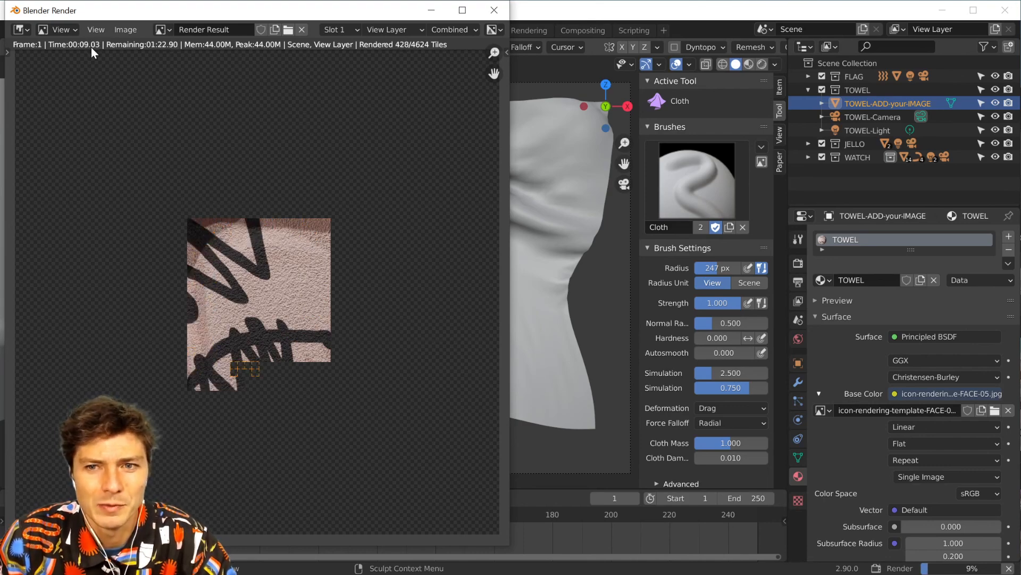
drag(137, 9, 352, 30)
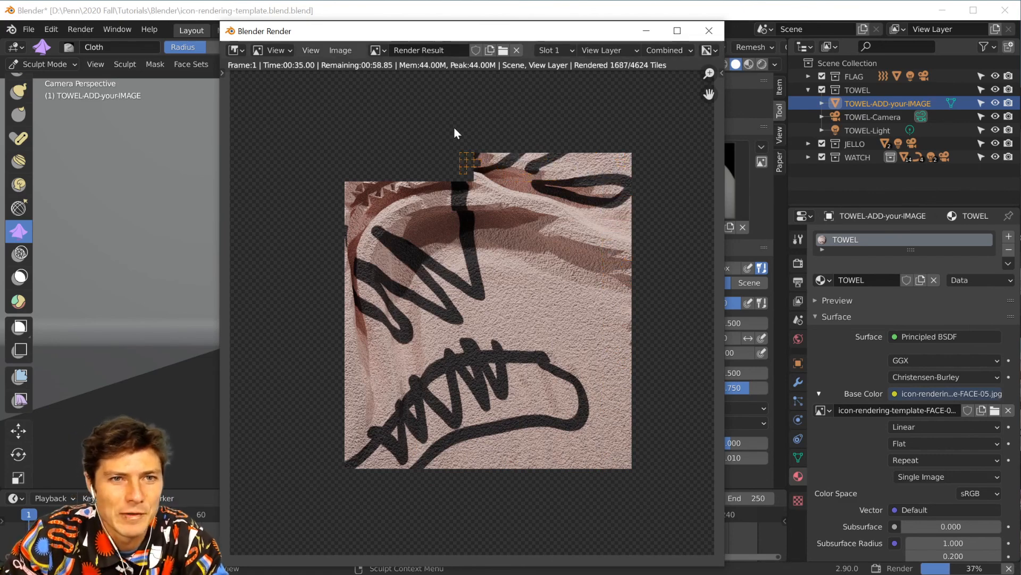
scroll(496, 172, down, 1)
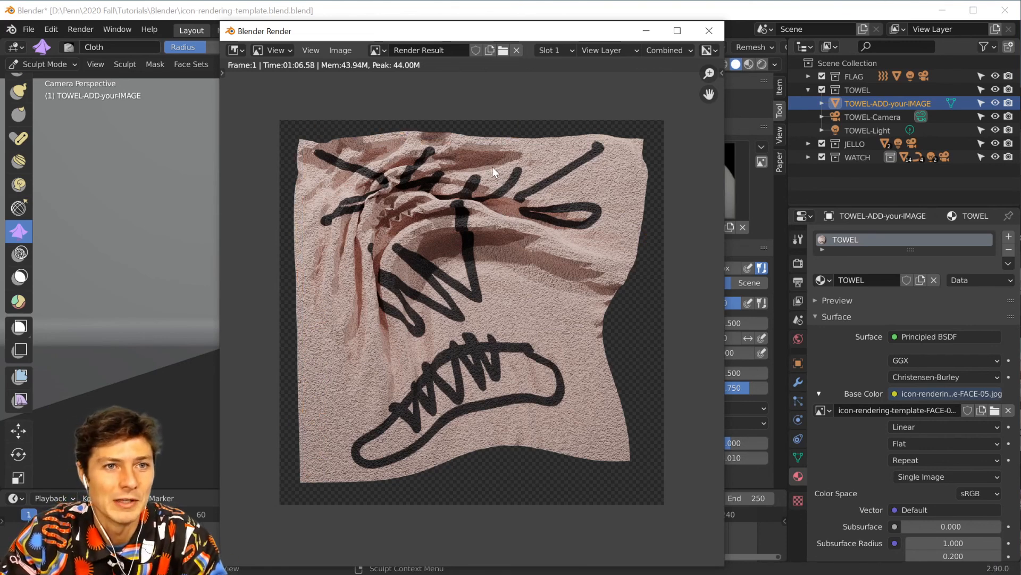
Step: Save the towel render as untitled2.png in the Tutorials\Blender folder
click(337, 49)
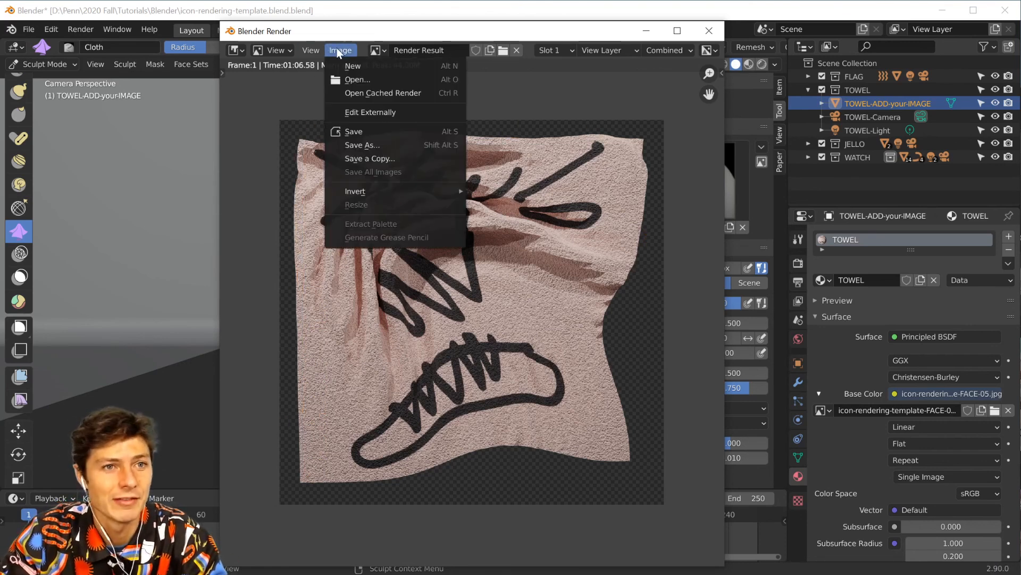
click(366, 133)
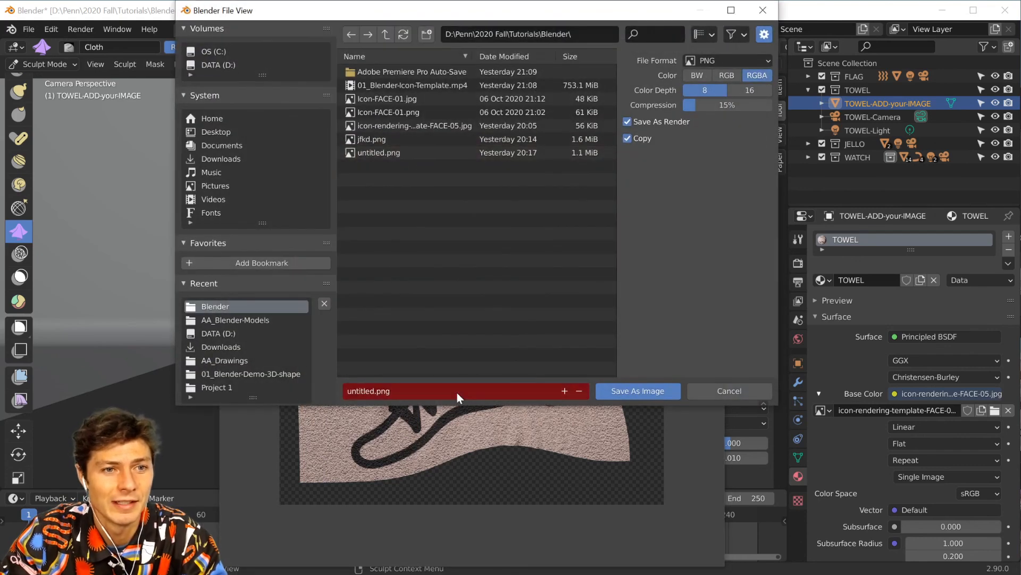
click(383, 152)
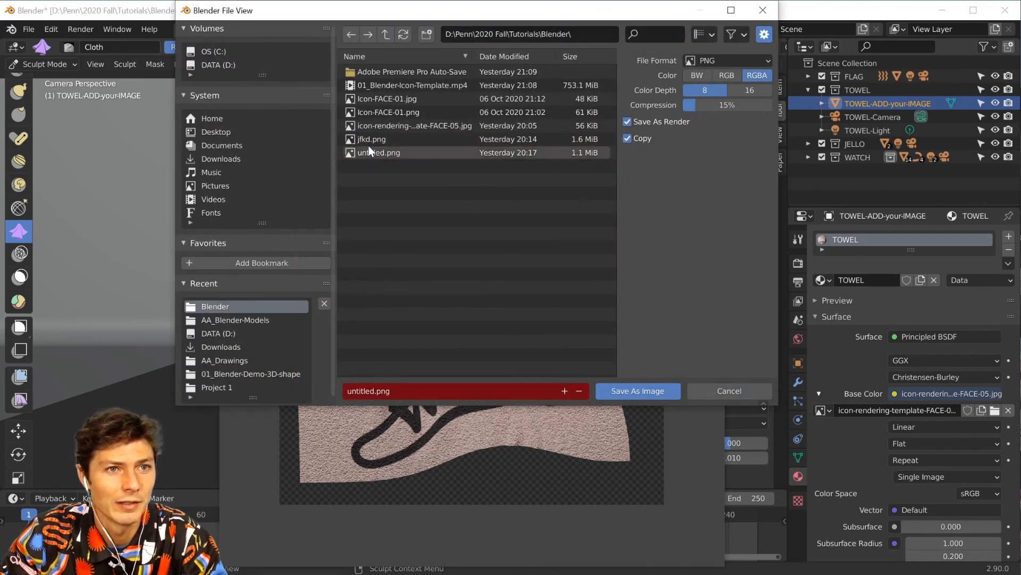
click(369, 391)
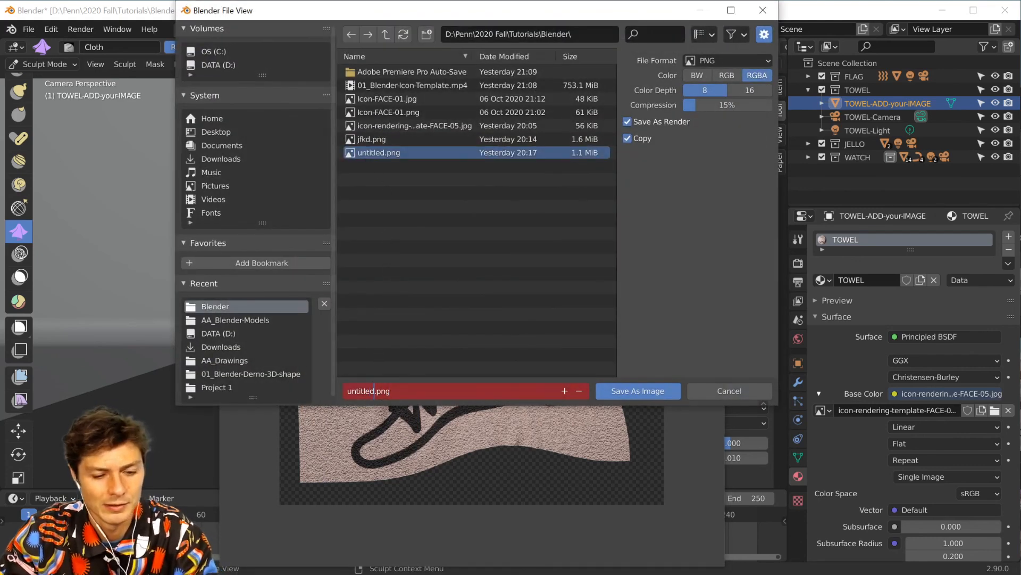
text(2)
key(Return)
click(633, 393)
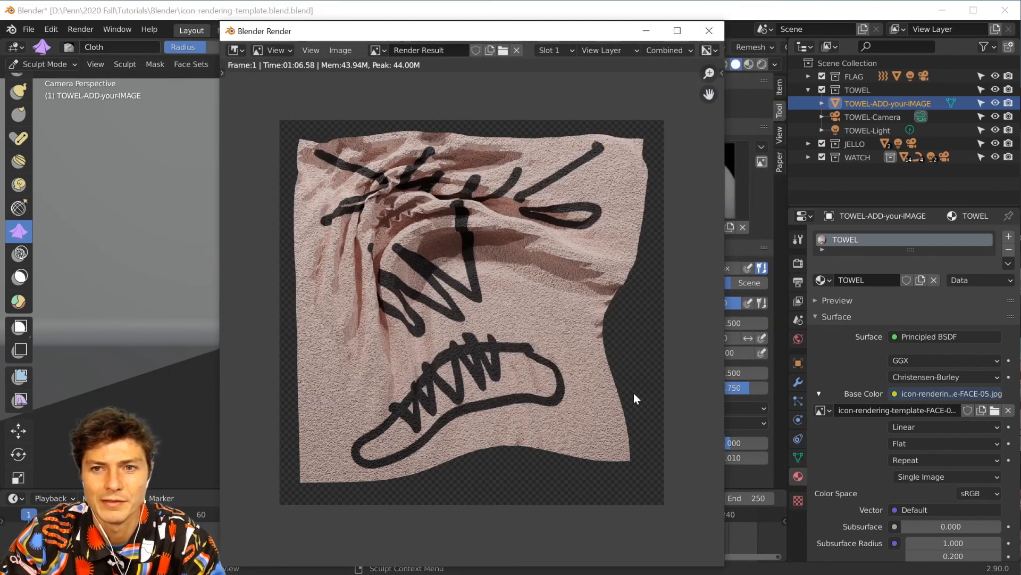